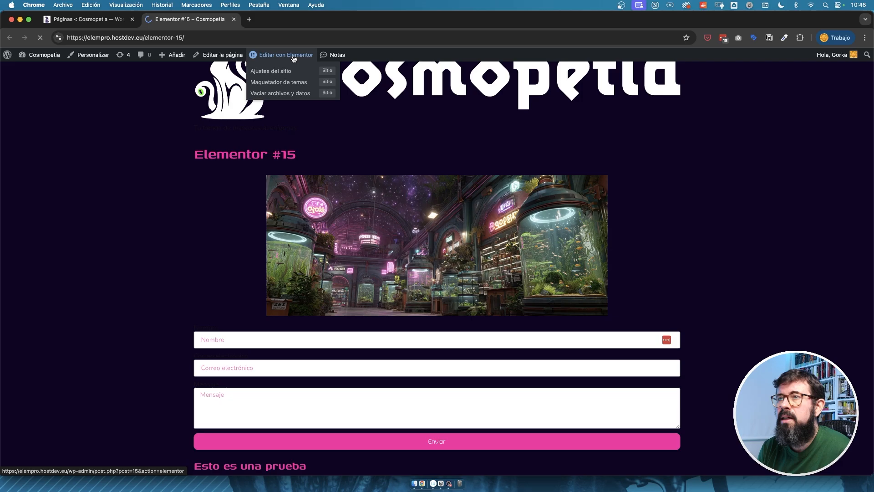
Set the Contenedor feature to Inactivo in Elementor's feature settings and confirm its deactivation.
click(293, 55)
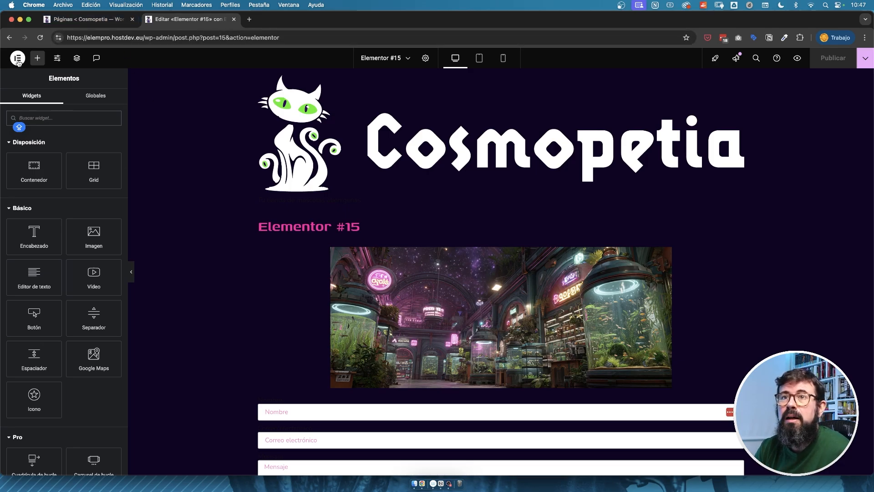
mouse_move(31, 187)
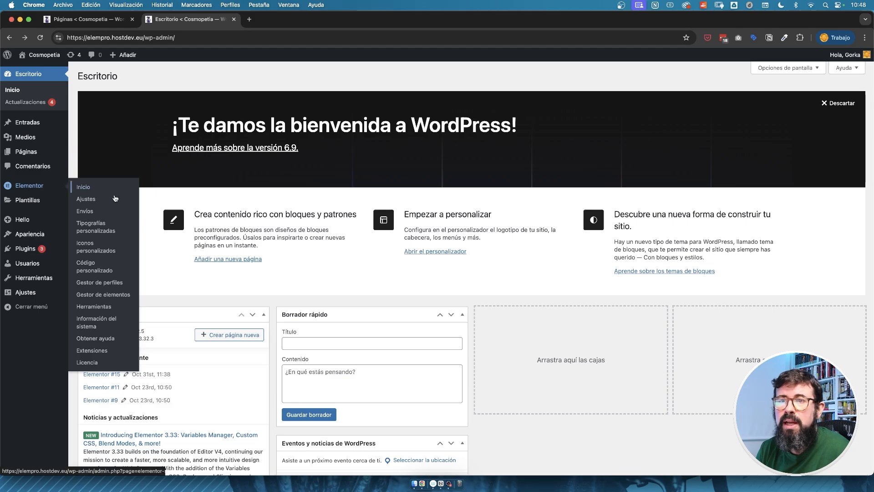
click(91, 200)
click(274, 169)
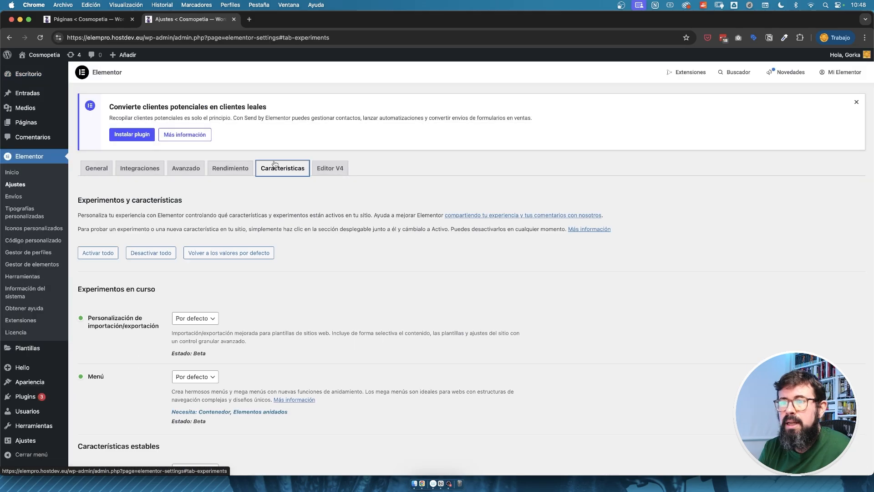
scroll(274, 209, down, 7)
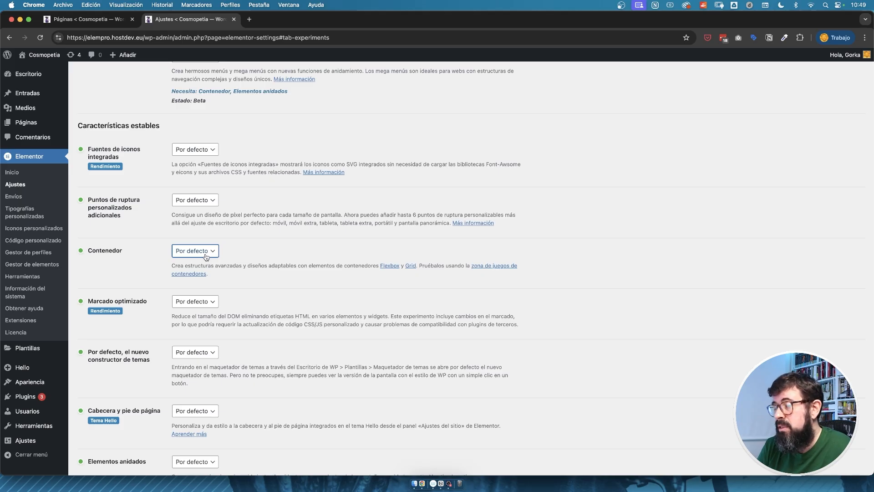
click(207, 253)
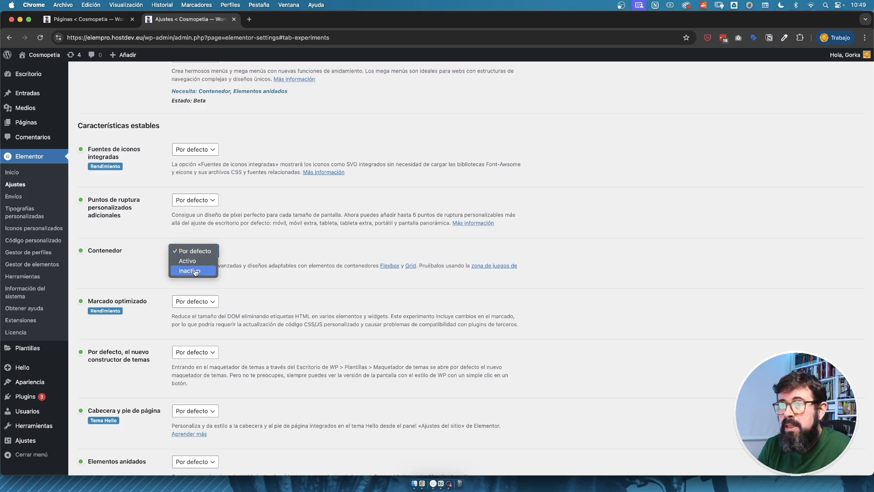
click(200, 274)
click(502, 285)
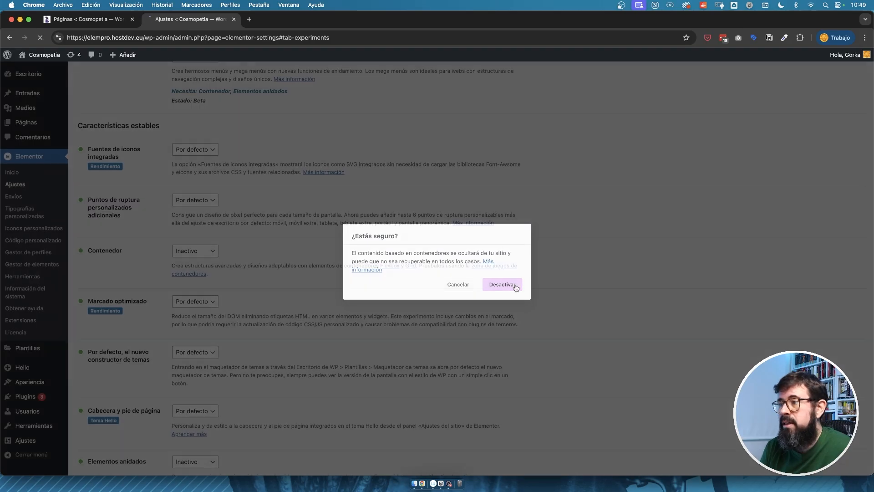
Create a new page, open it for editing with Elementor and add a single-column section.
mouse_move(25, 128)
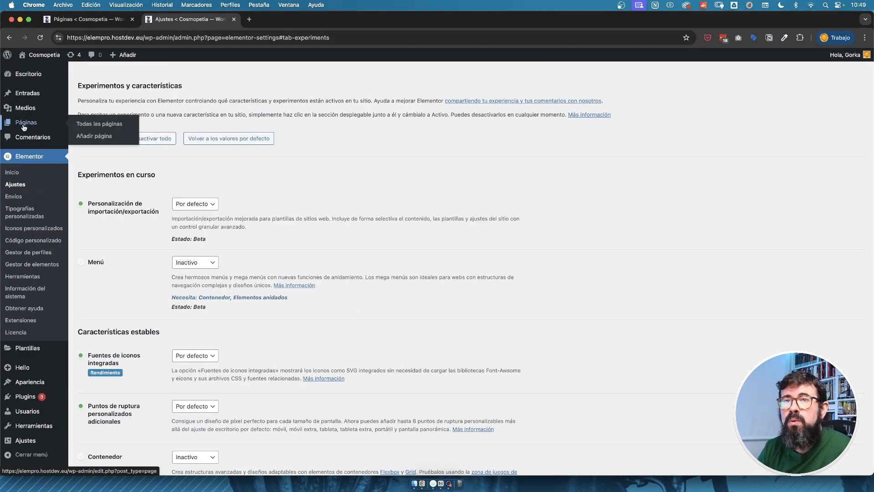
click(97, 135)
click(158, 64)
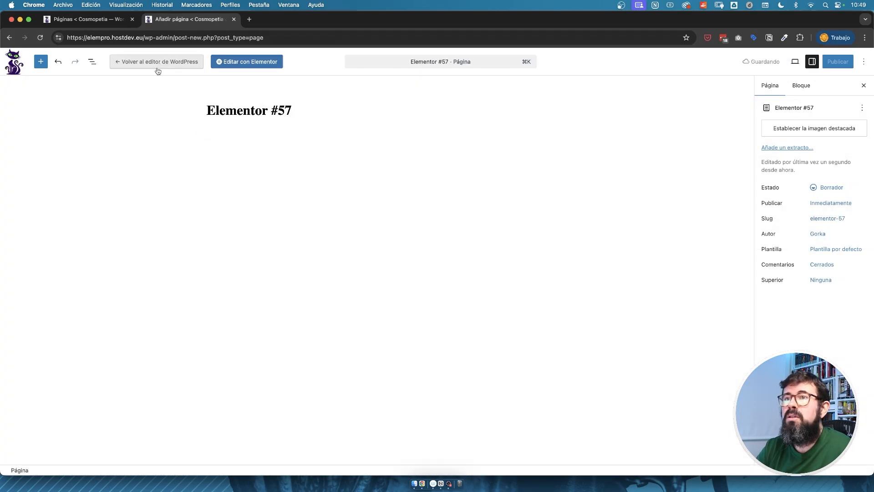
click(491, 314)
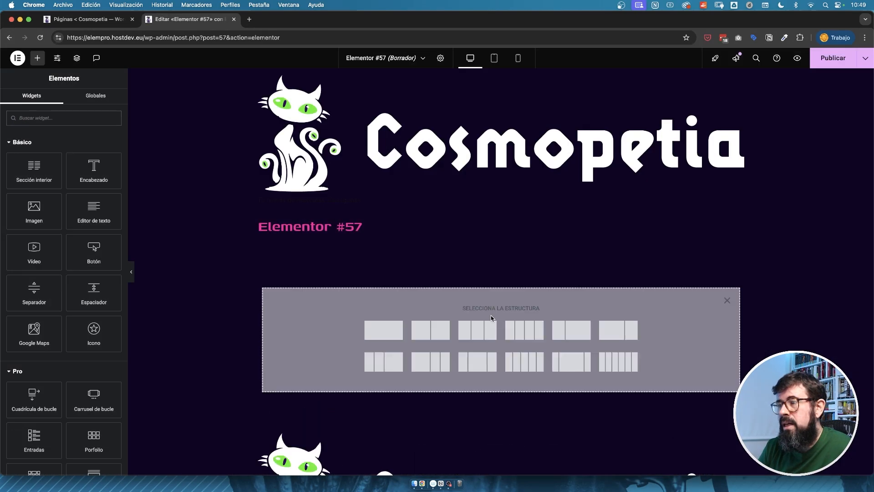
click(380, 336)
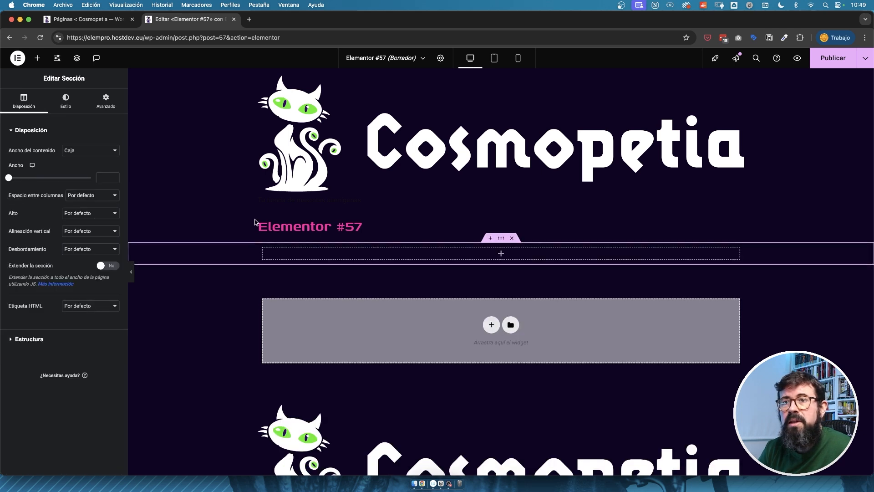
Delete the single-column section, add a section with four equal columns instead and show the widget list.
click(37, 58)
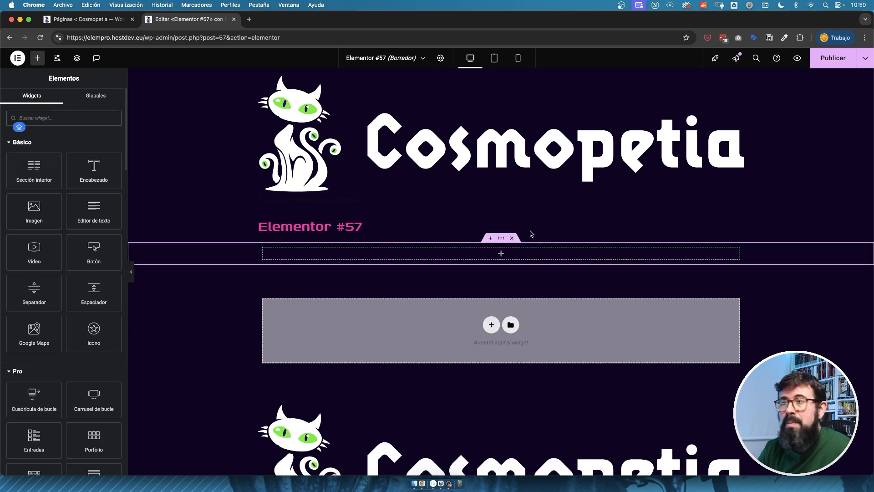
click(512, 238)
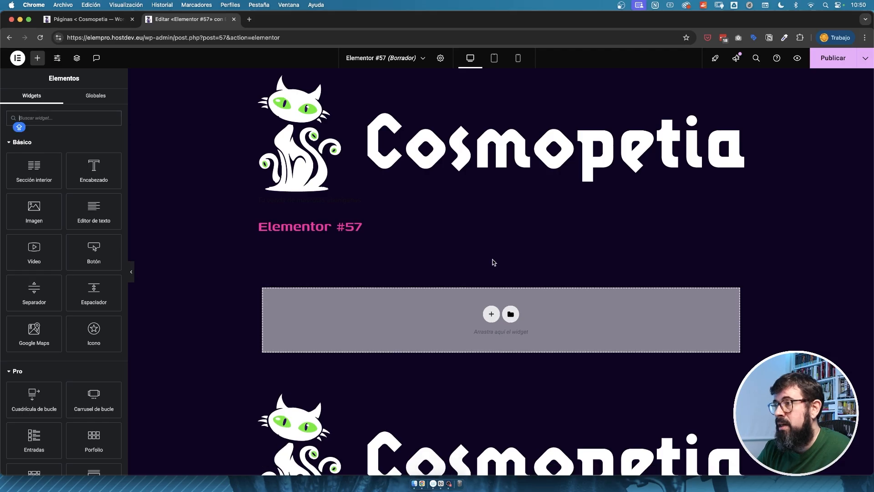
click(490, 314)
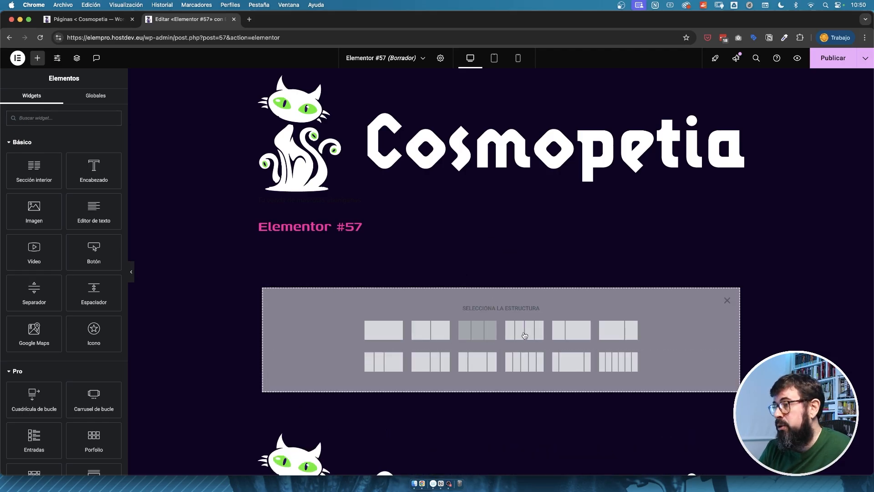
click(524, 330)
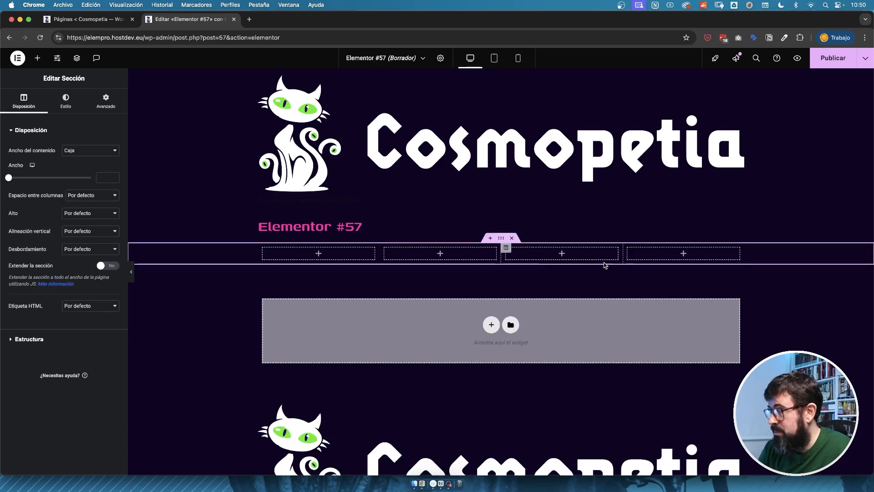
click(38, 59)
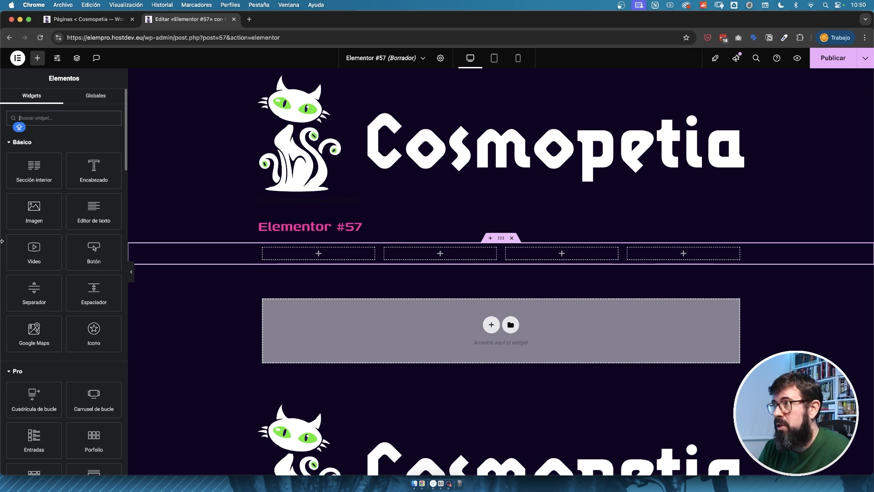
Return to Elementor's feature settings and try to set the Contenedor feature to Activo.
right_click(10, 38)
click(30, 75)
click(461, 180)
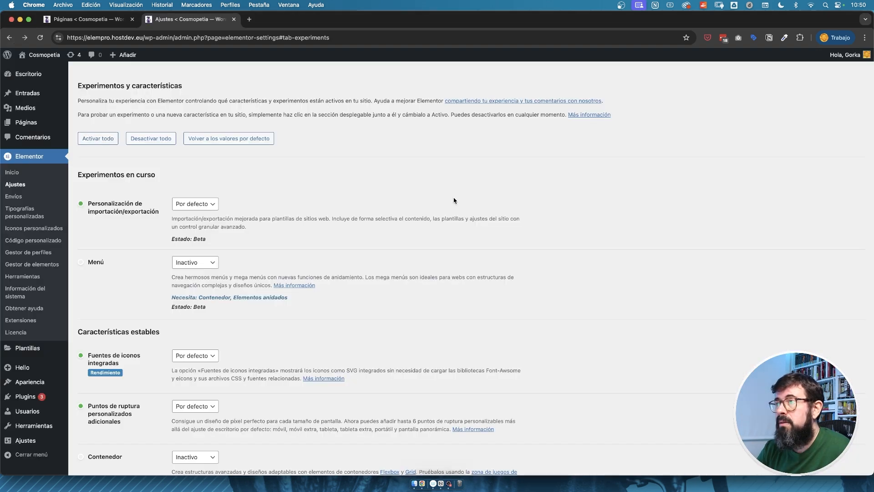
scroll(187, 427, down, 3)
click(195, 351)
click(195, 341)
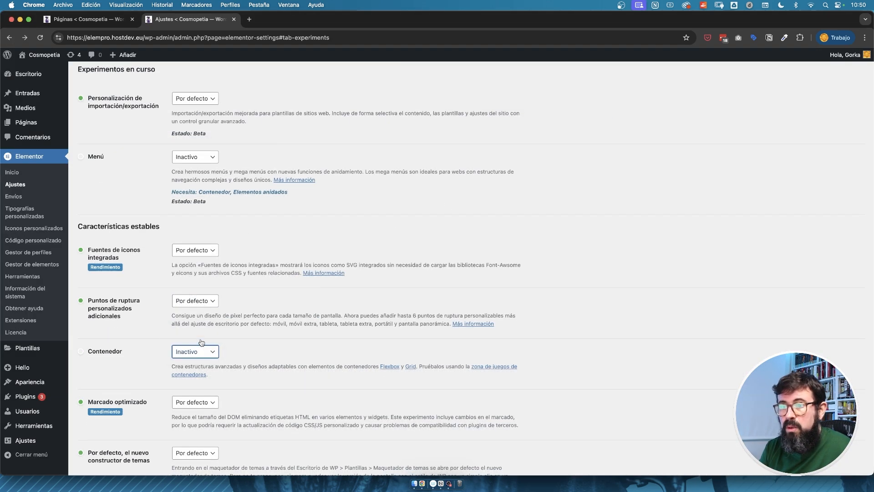
click(195, 352)
click(195, 341)
scroll(137, 387, down, 6)
click(88, 431)
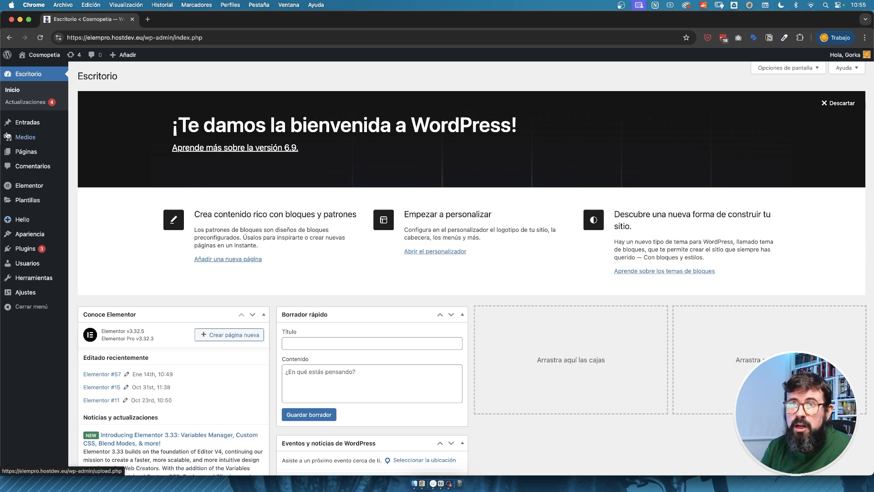
Create a new page titled "Secciones y columnas" and open it for editing with Elementor.
mouse_move(28, 154)
click(109, 164)
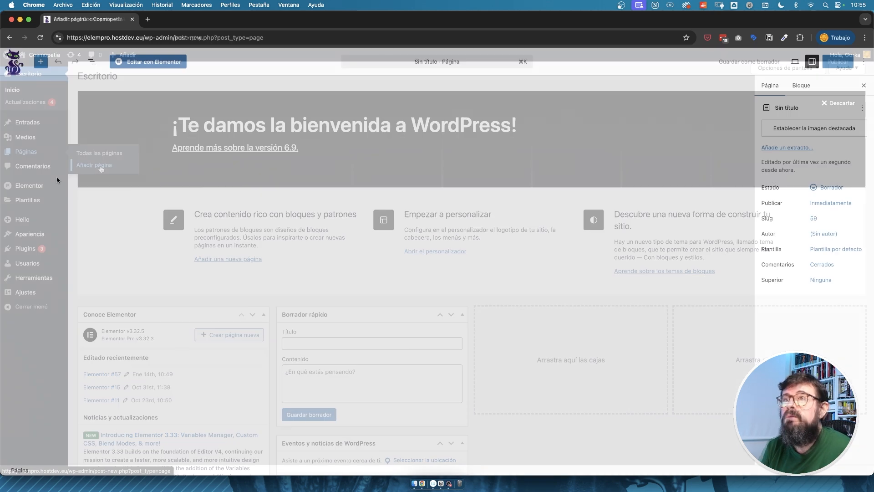
click(302, 103)
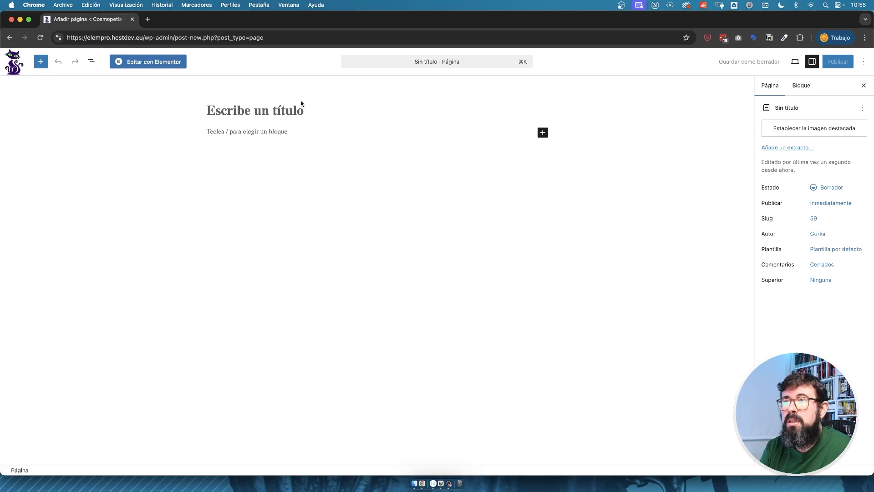
text(Secciones y colu)
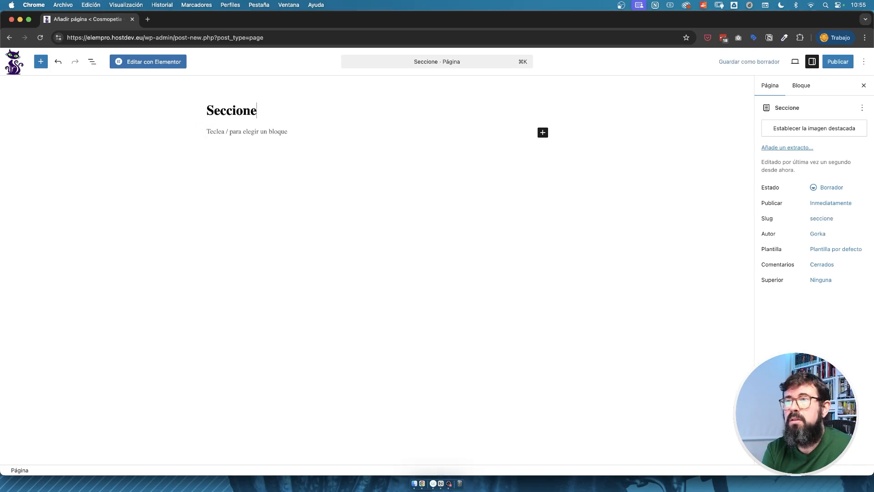
text(mnas)
click(166, 62)
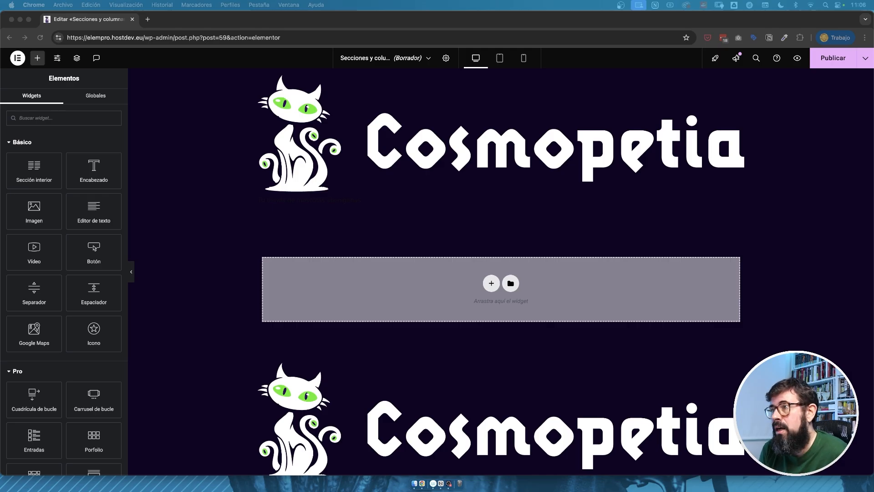
Add a section with two equal columns to the page.
click(492, 284)
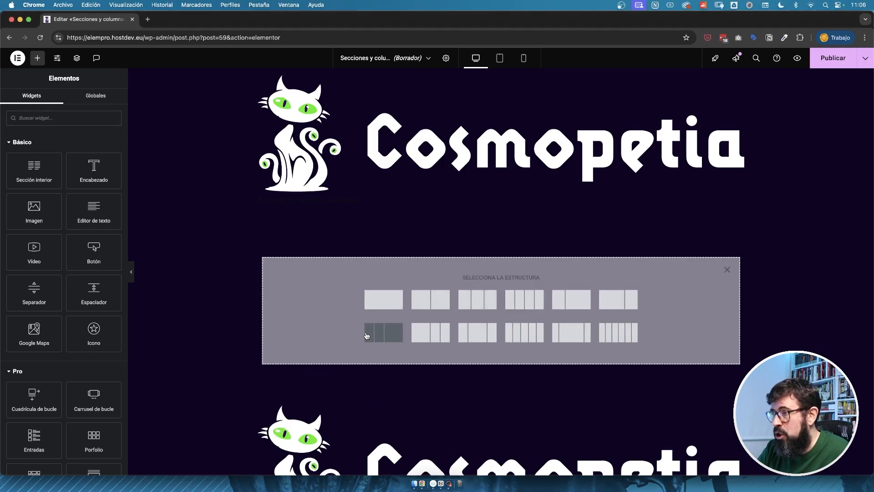
click(727, 270)
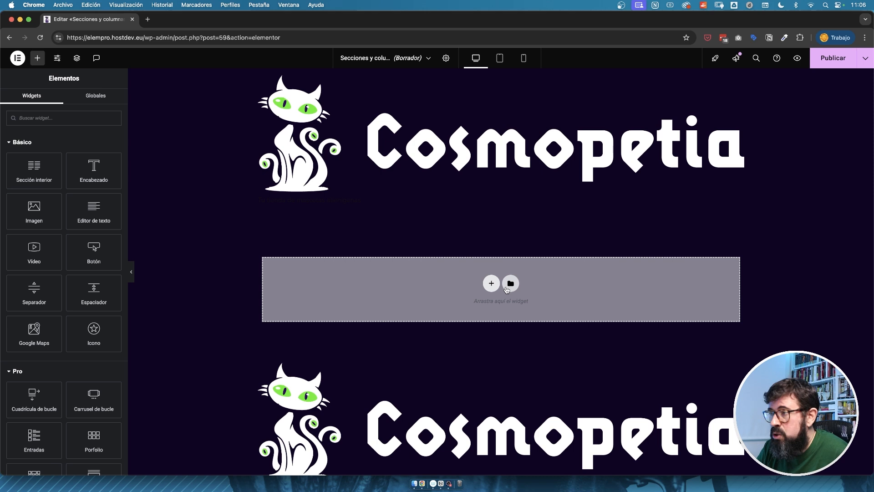
click(491, 284)
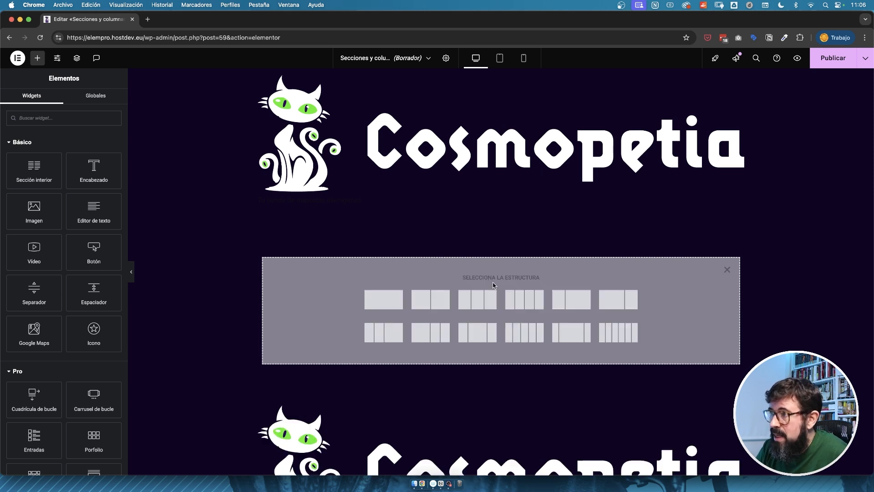
click(444, 303)
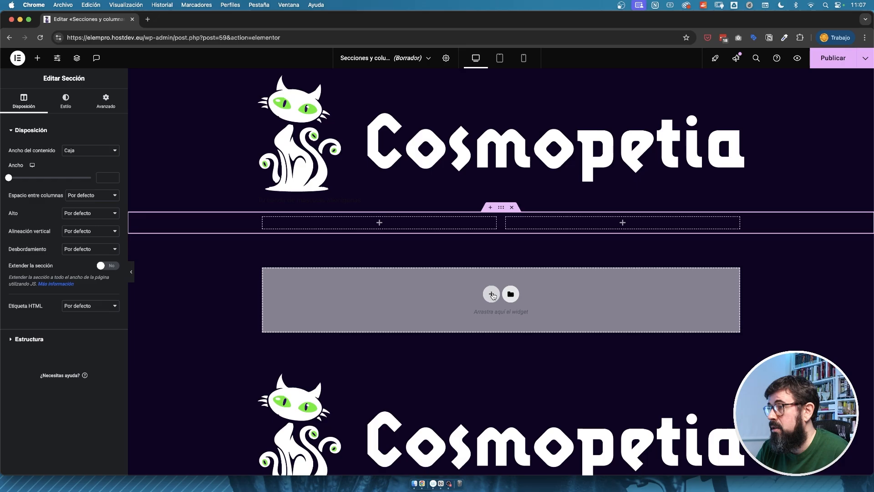
click(490, 208)
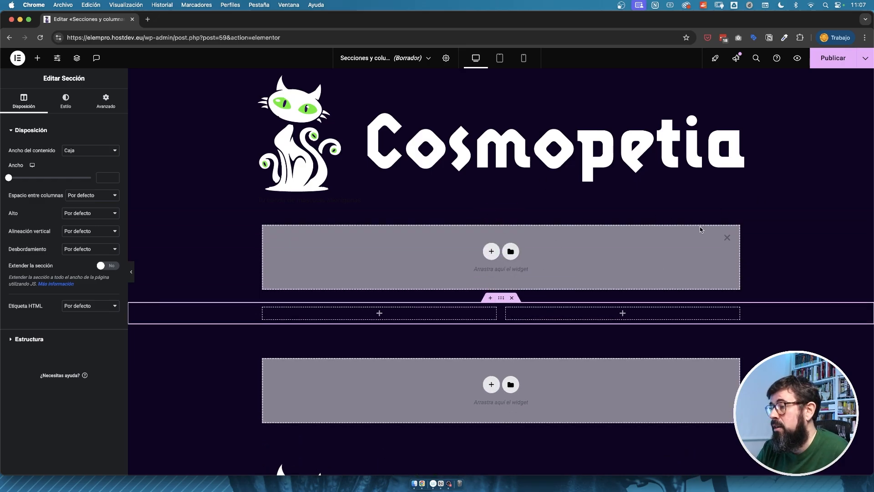
click(727, 238)
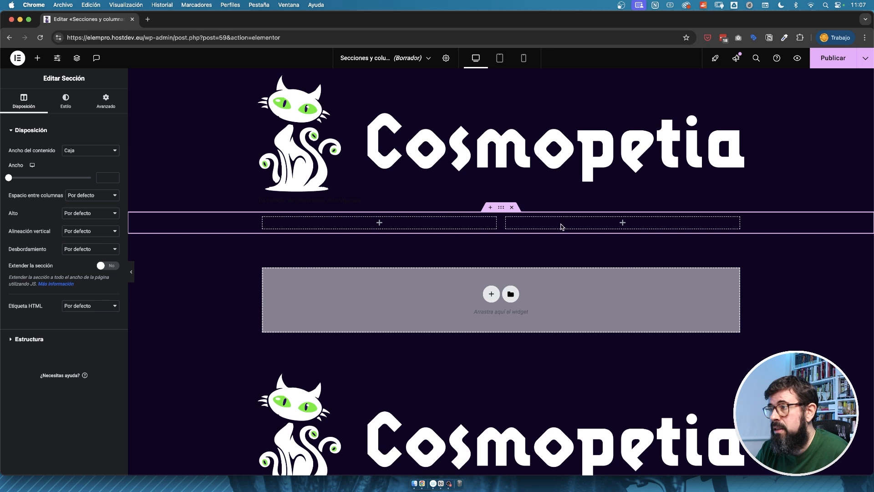
click(501, 208)
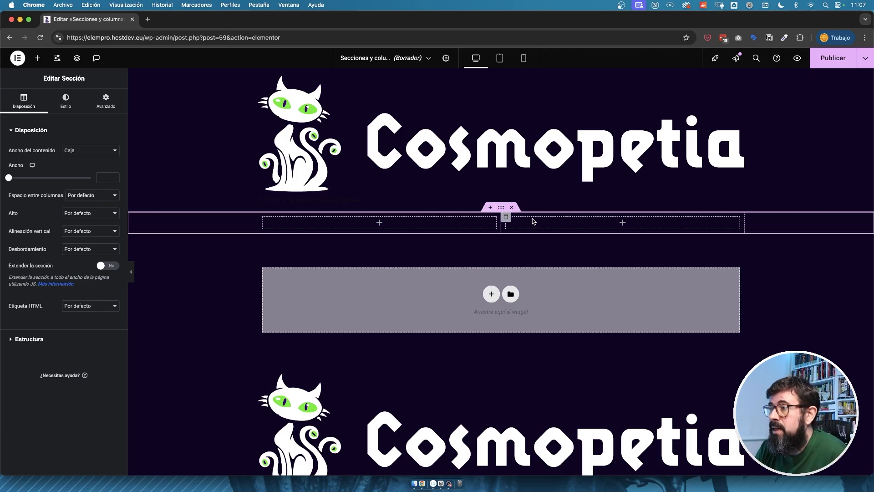
Add a single-column section to the page and move the two-column section below it.
click(491, 294)
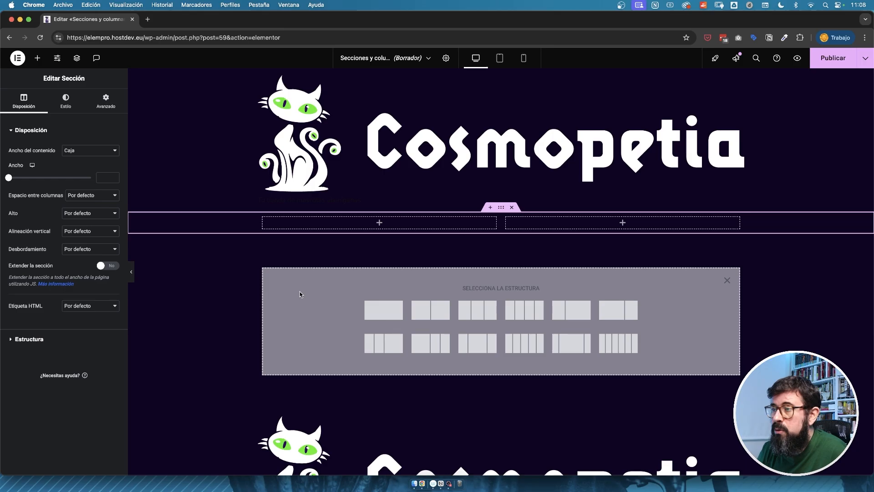
click(384, 309)
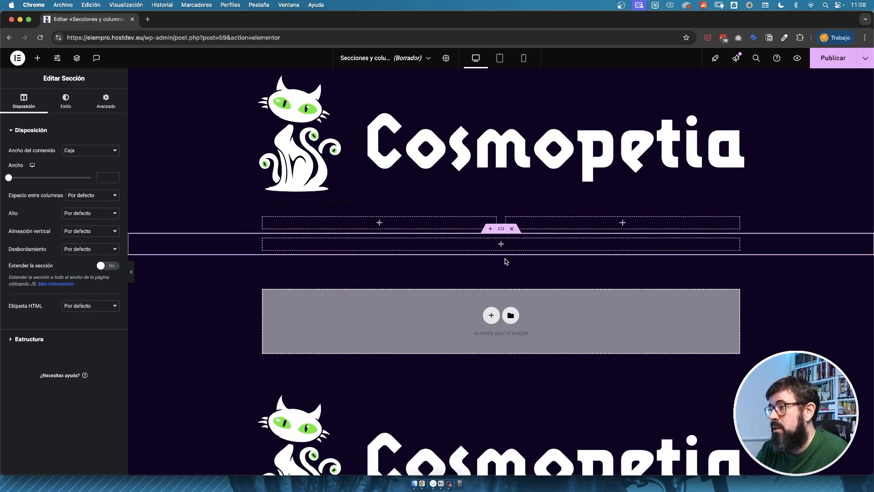
drag(501, 208, 503, 255)
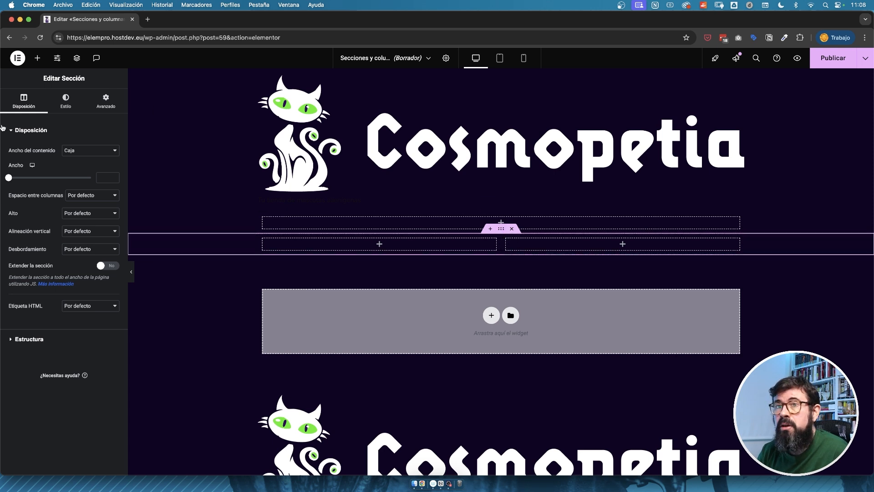
Show the page's structure outline (Estructura) from the two-column section.
click(473, 223)
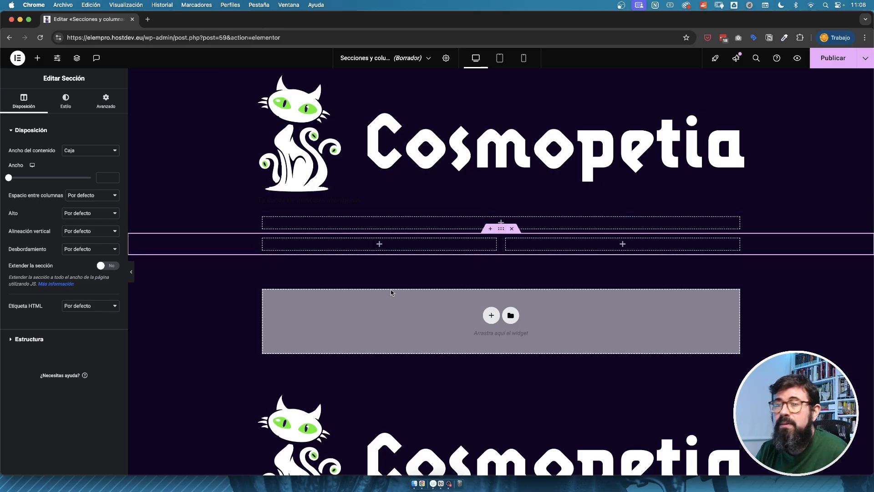
right_click(501, 231)
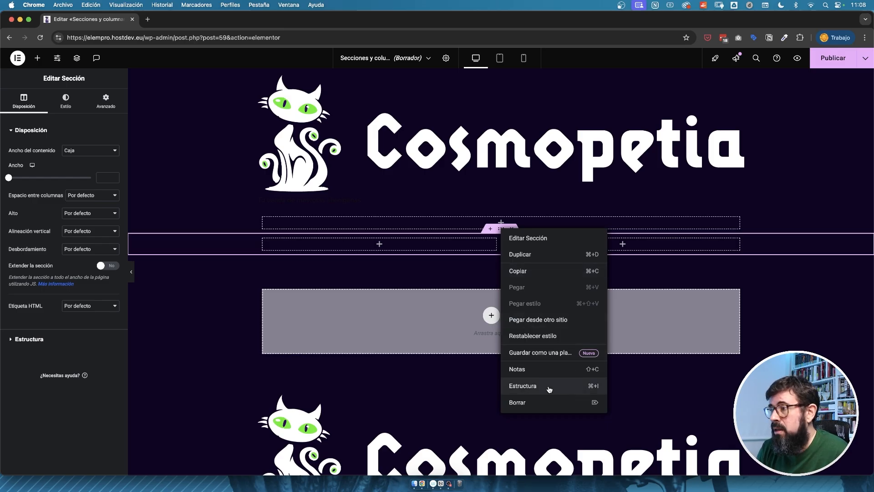
click(532, 387)
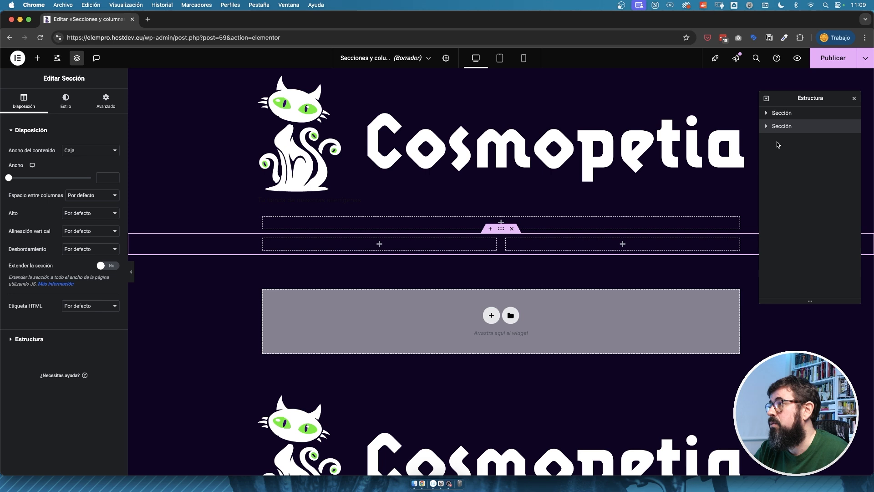
Expand both sections in the structure outline to examine their columns, and close the outline.
click(767, 113)
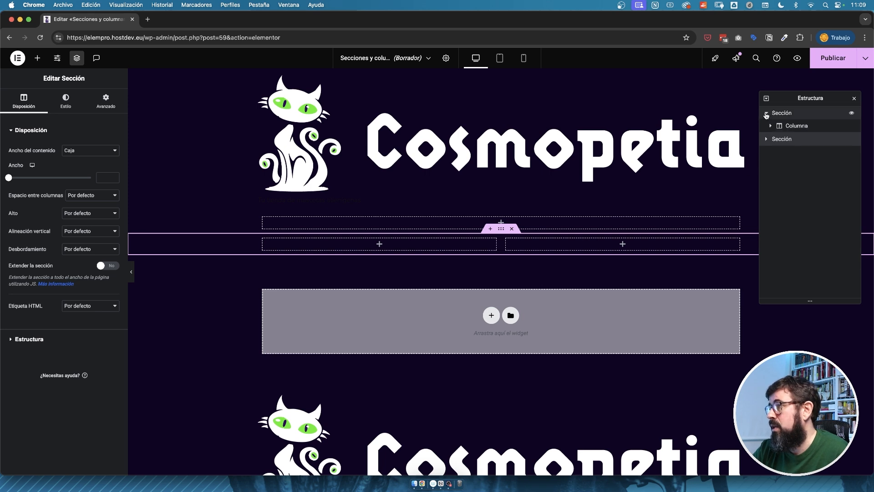
click(767, 115)
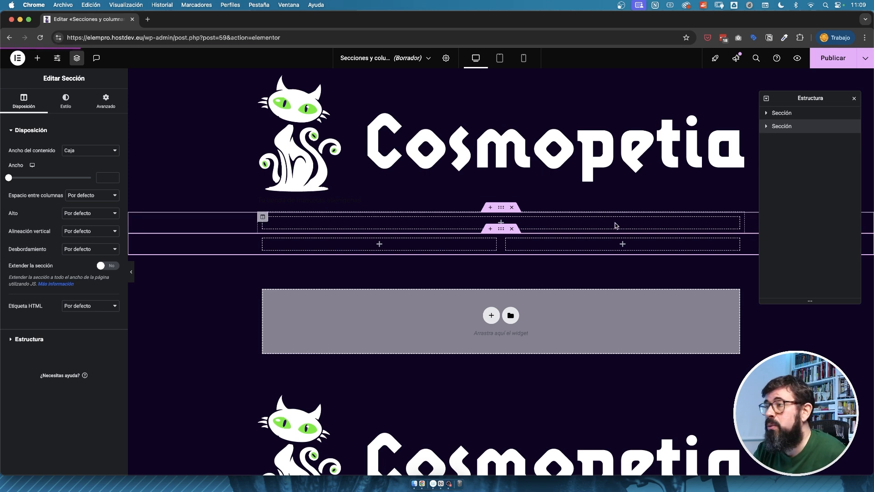
click(768, 114)
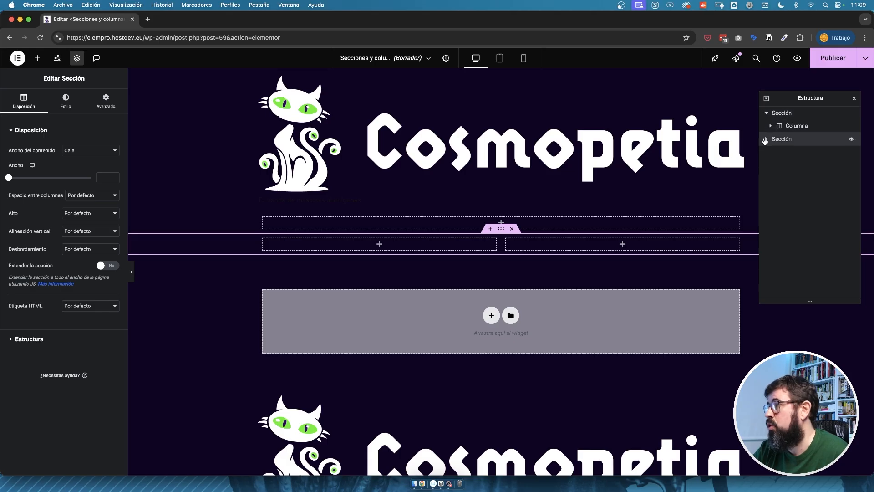
click(766, 139)
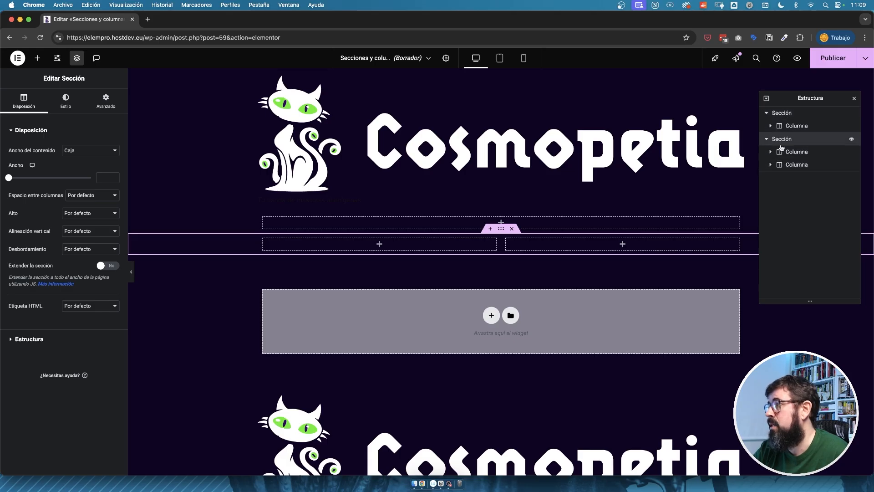
click(854, 98)
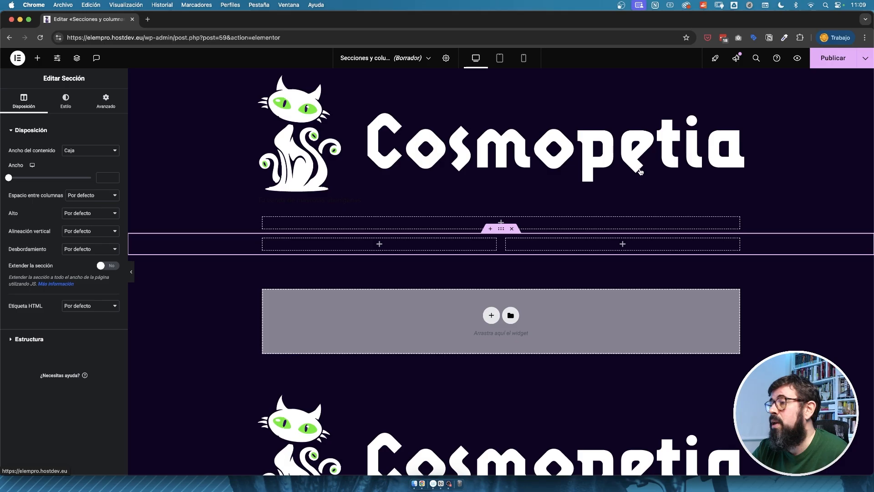
Insert an inner section (Sección interior) into the left column of the two-column section, and delete it.
click(37, 58)
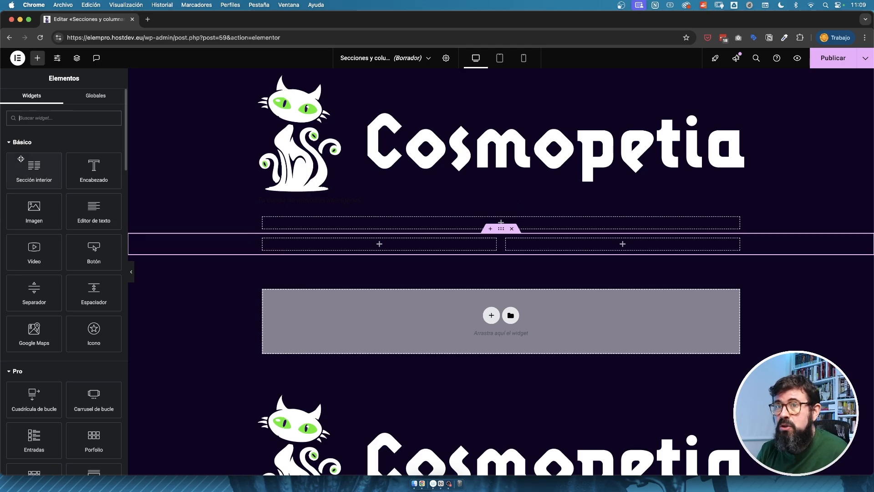
drag(37, 172, 441, 251)
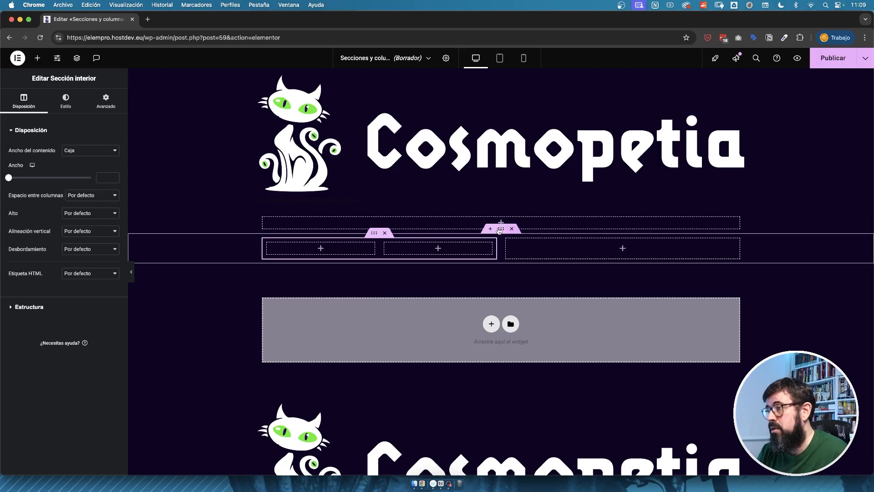
click(385, 233)
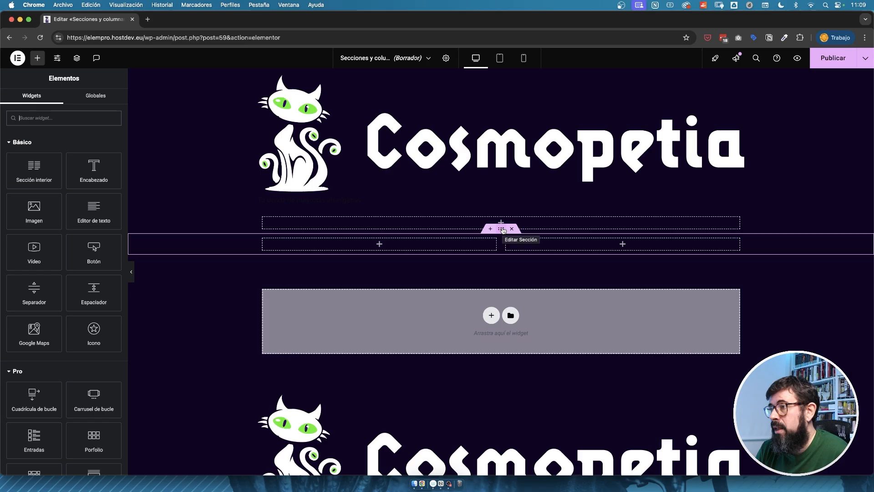
Review the layout settings of the two-column section and its left column, plus the column's available actions.
click(502, 231)
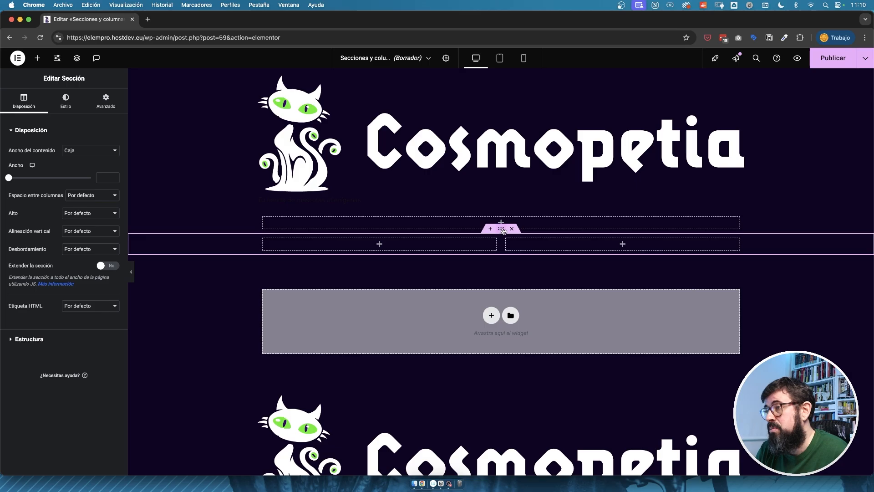
click(263, 239)
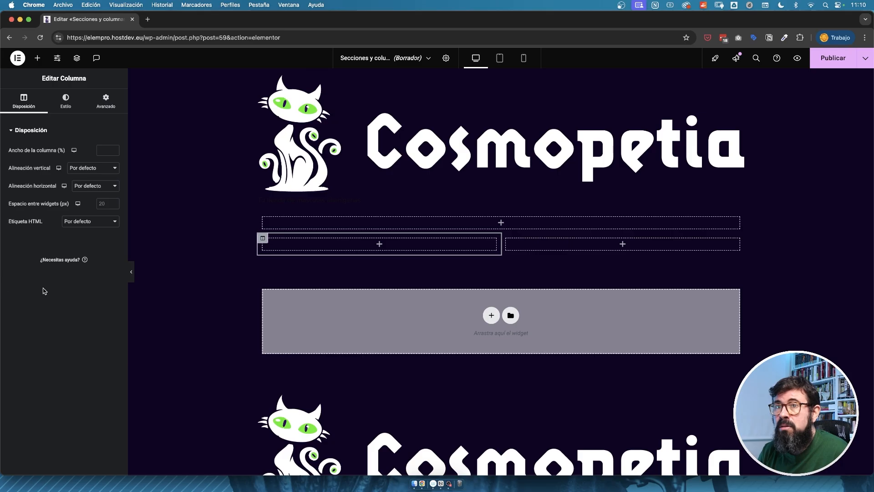
right_click(264, 239)
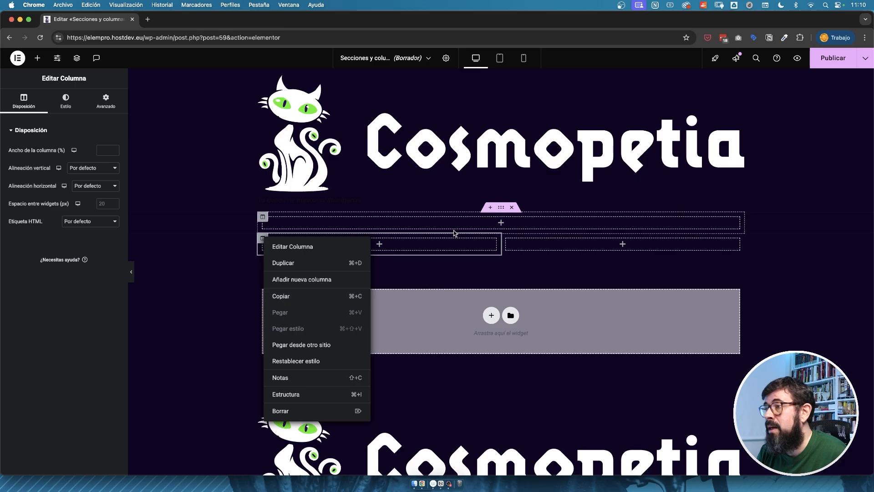
click(237, 286)
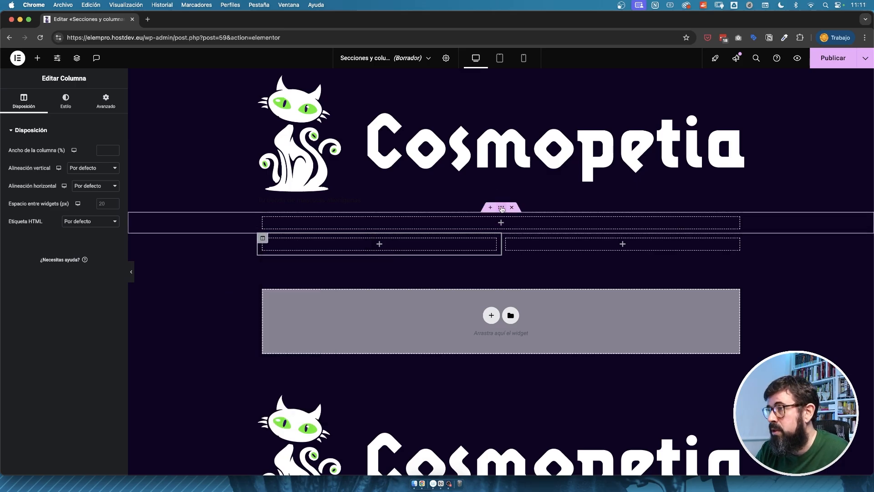
Examine the single-column section's advanced settings and return to its layout settings.
click(501, 207)
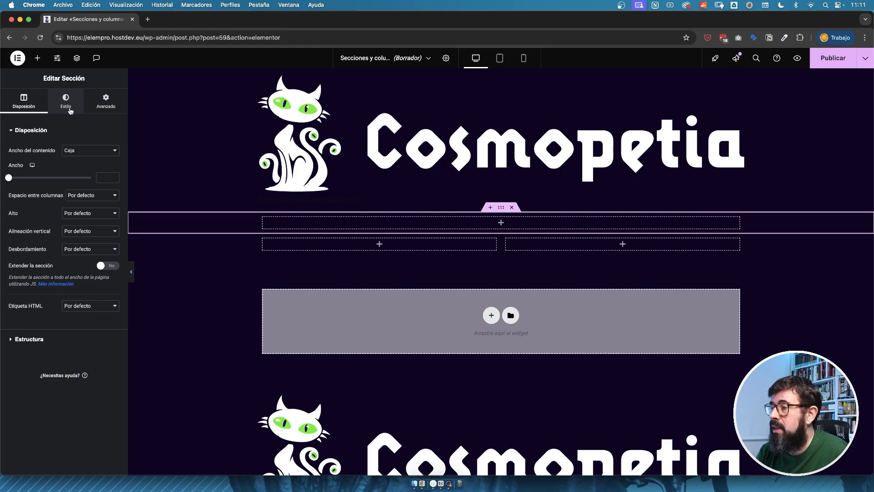
click(111, 99)
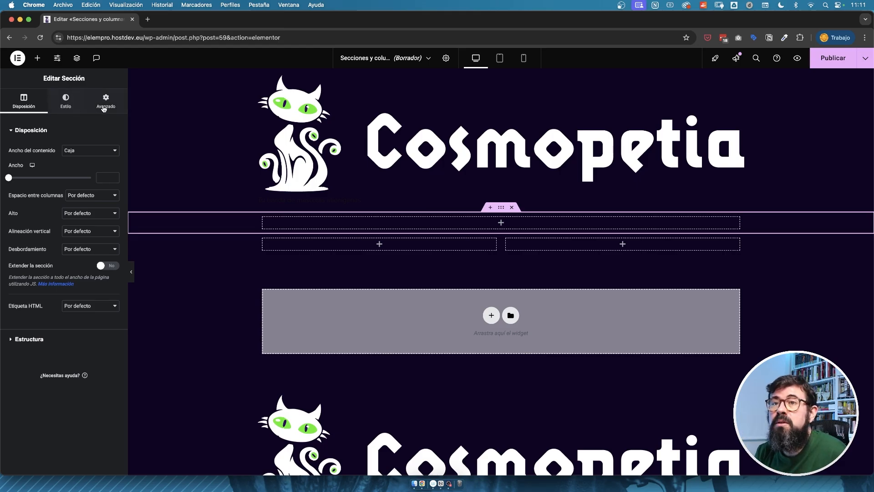
click(20, 107)
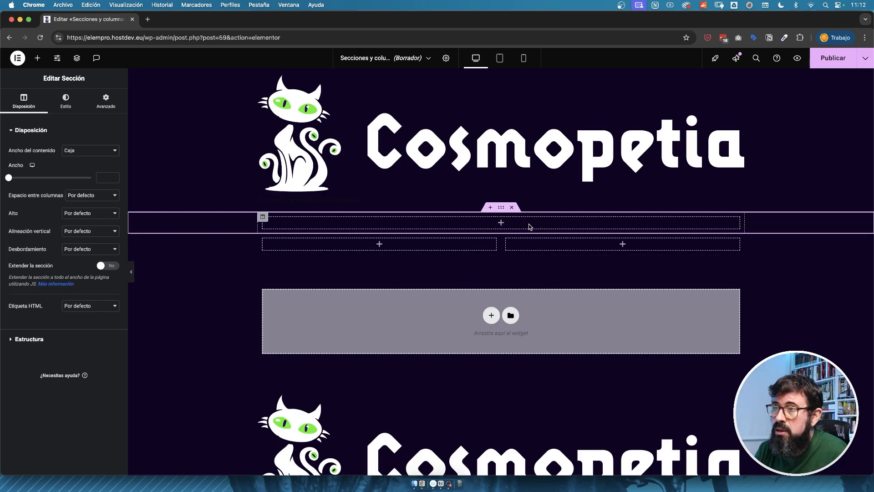
Check the site-wide layout settings for the default content width and return to the page editor.
click(56, 58)
click(39, 297)
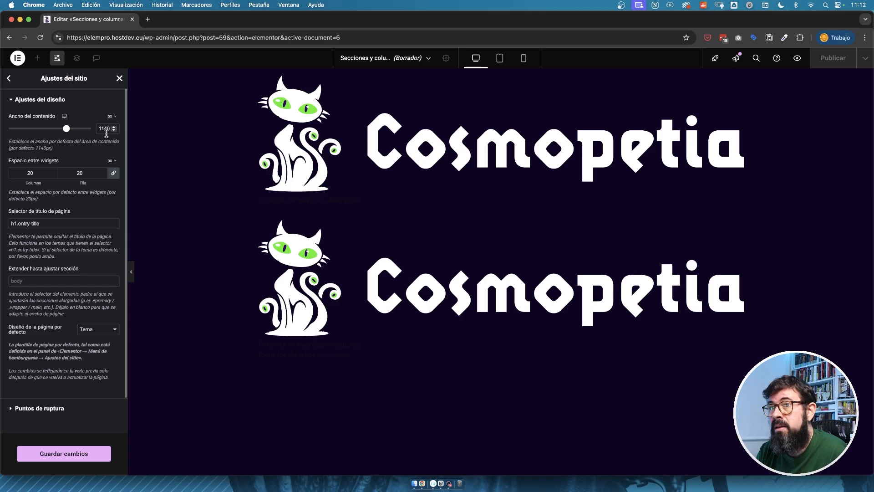
click(120, 80)
click(501, 285)
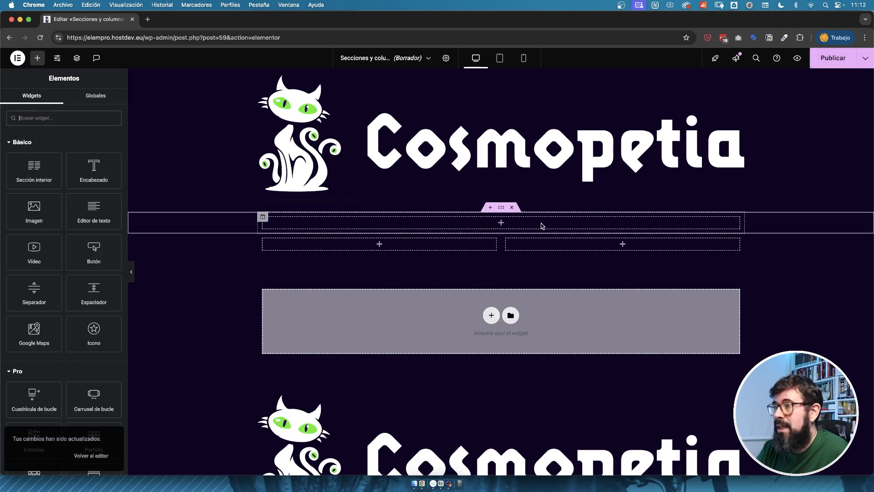
Try the full-width option (Ancho completo) as the single-column section's content width, and restore it to Caja.
click(541, 226)
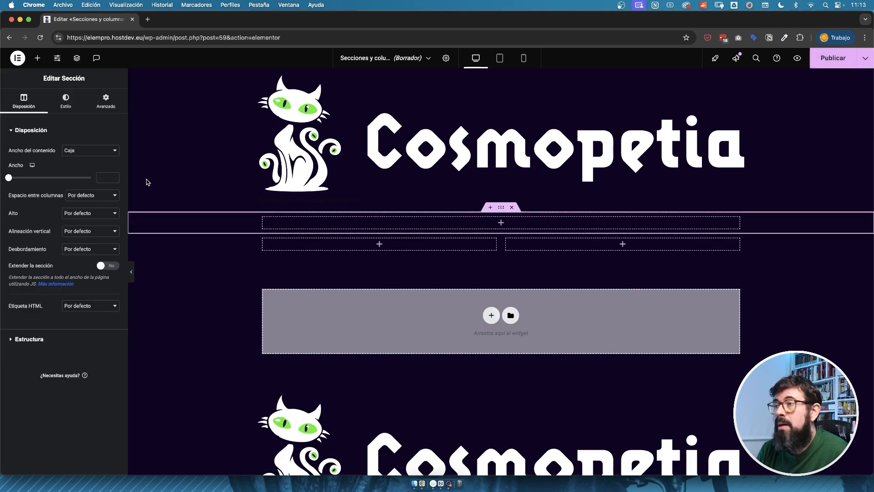
click(89, 152)
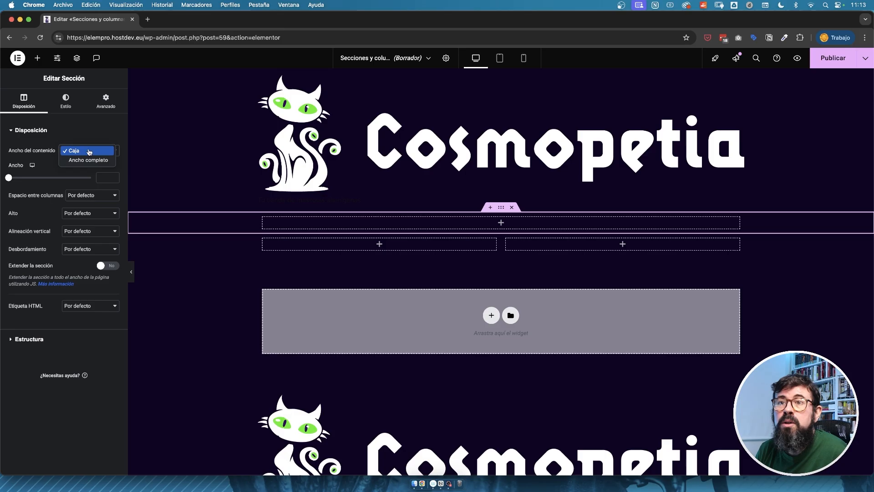
click(90, 160)
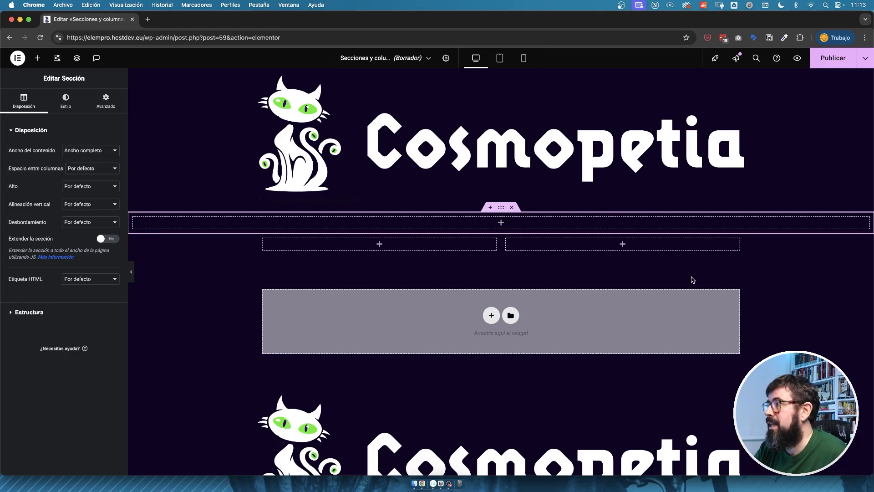
click(91, 151)
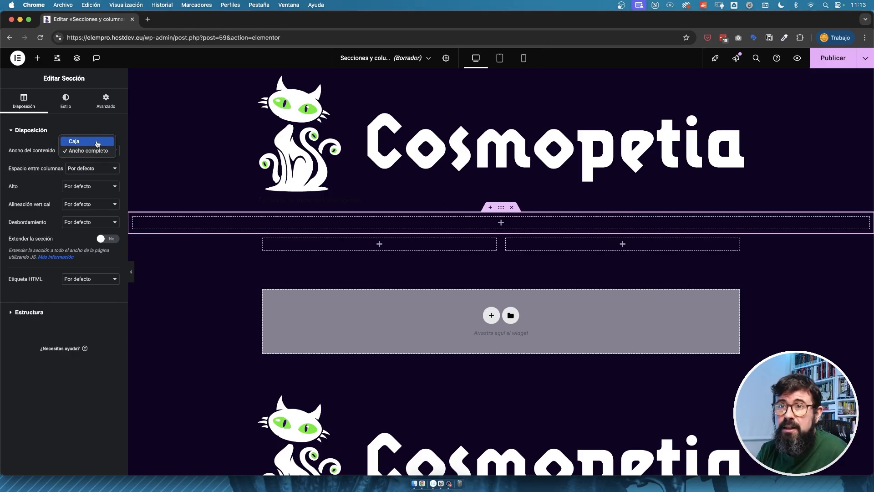
click(95, 142)
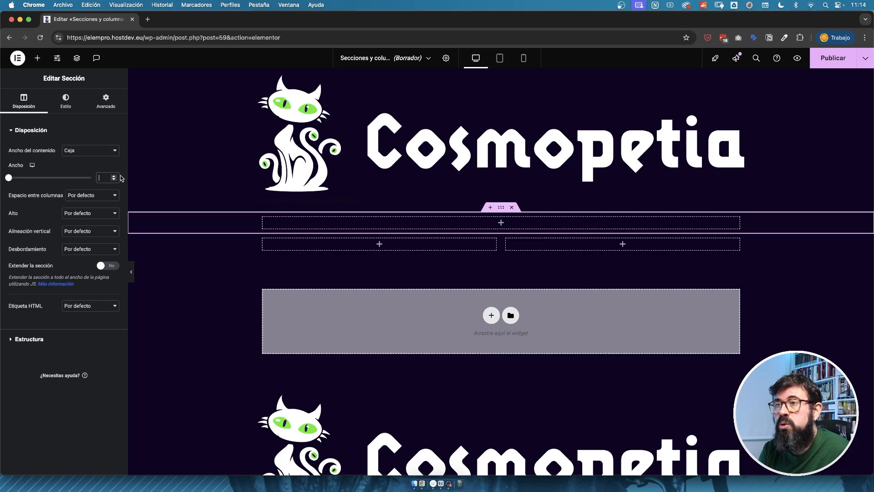
Try a boxed width of 800 for the single-column section, and clear the value.
text(800)
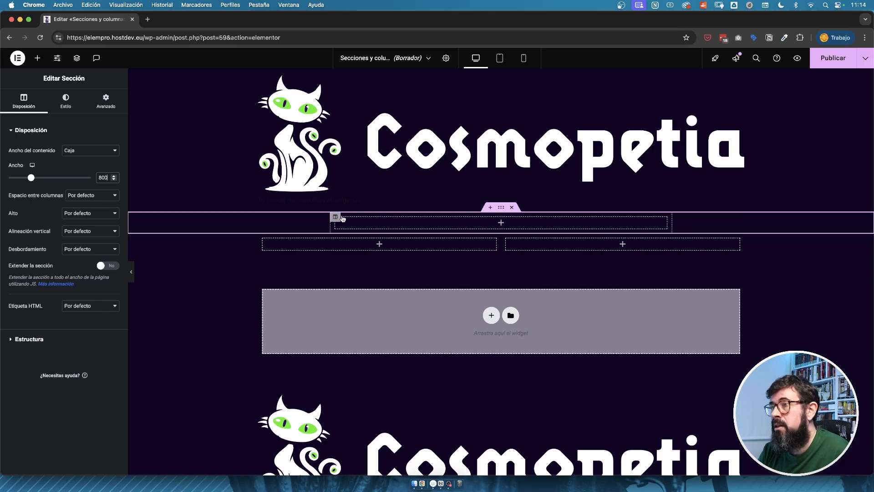
double_click(109, 178)
key(BackSpace)
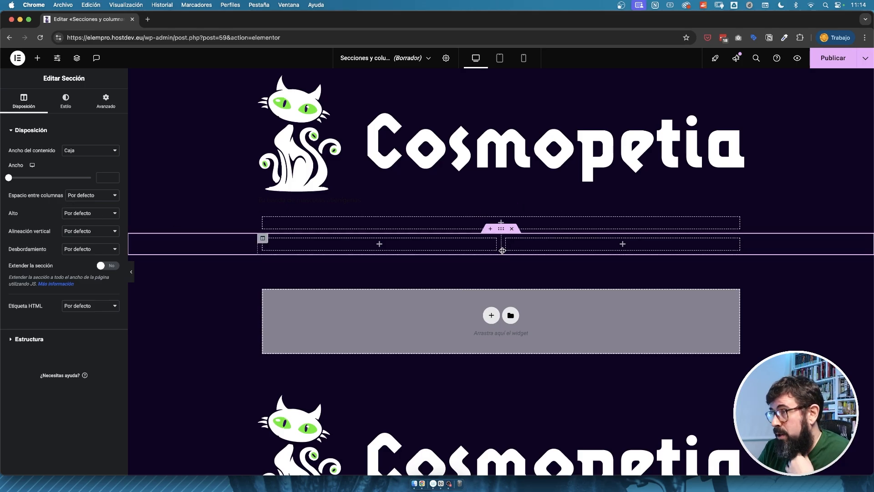
Set the two-column section's space between columns to Ancho.
click(88, 199)
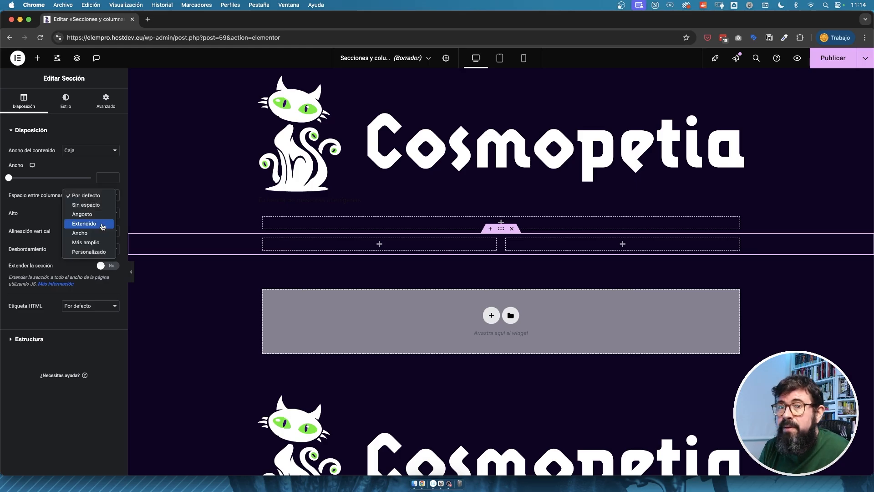
click(85, 242)
key(Up)
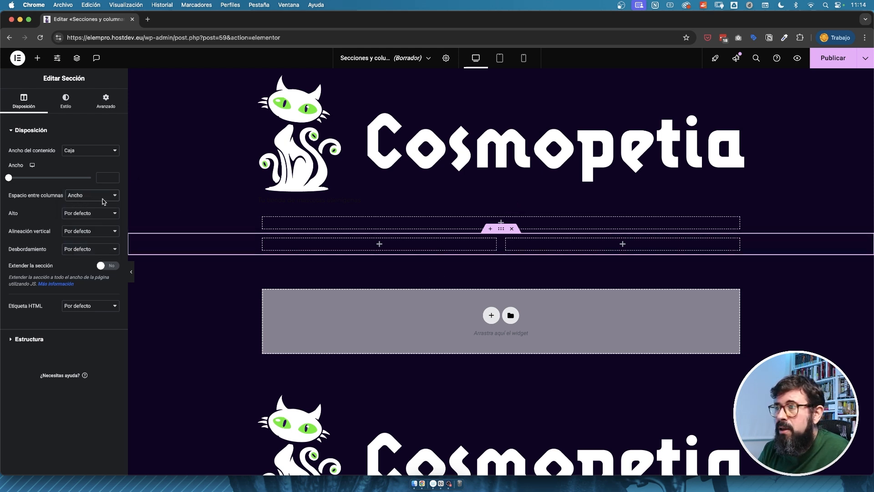
Add a text editor widget with white (#FFFFFF) text to the left column and move a duplicate of it into the right column.
click(379, 243)
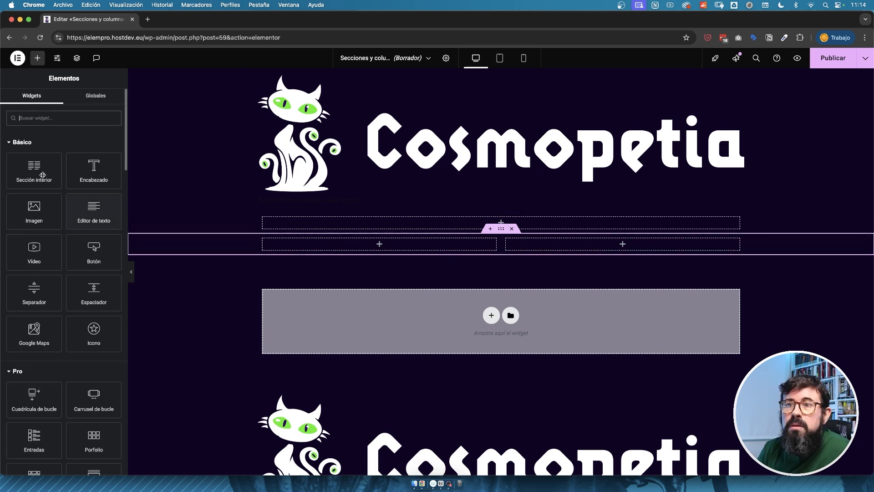
drag(87, 205, 392, 243)
click(64, 100)
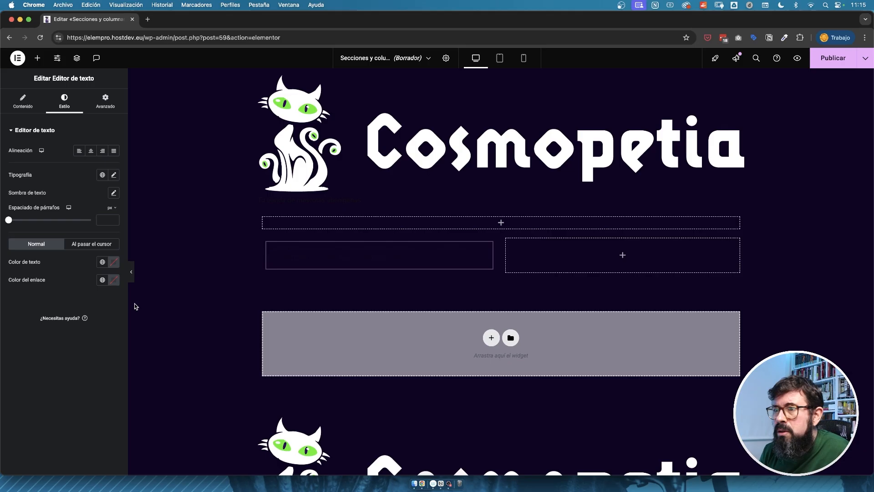
click(114, 175)
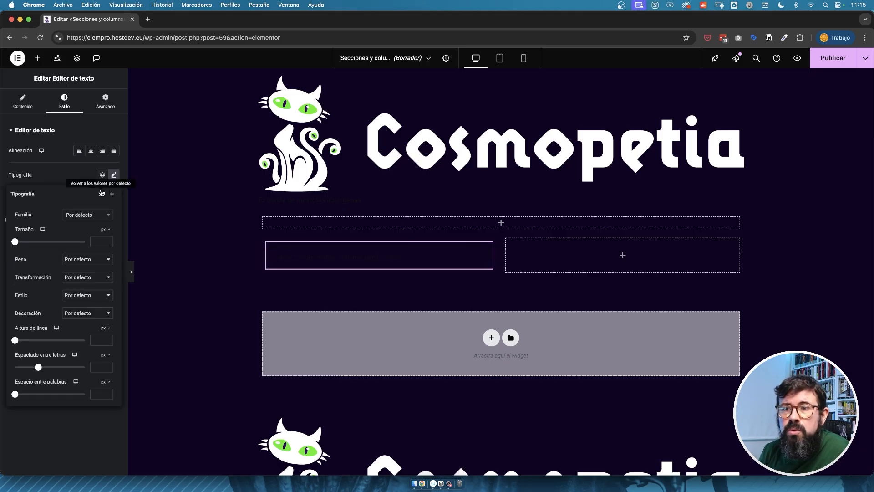
click(106, 181)
click(113, 262)
click(64, 297)
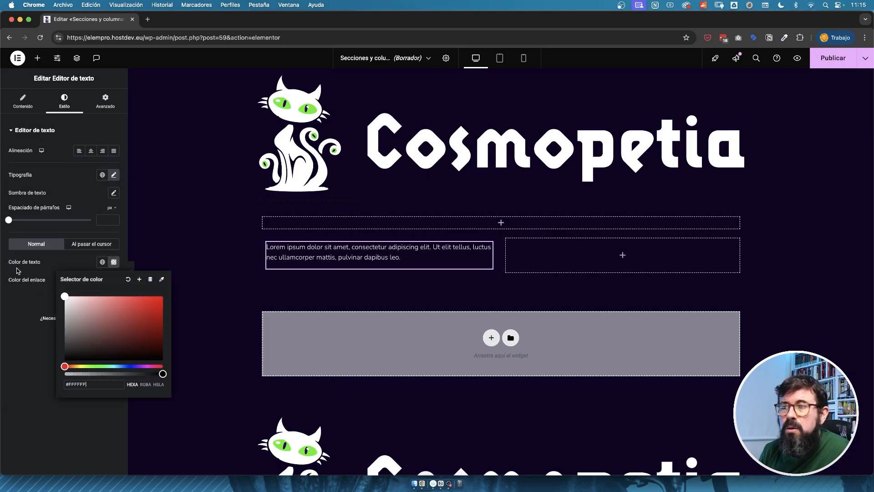
key(super+d)
drag(487, 283, 653, 256)
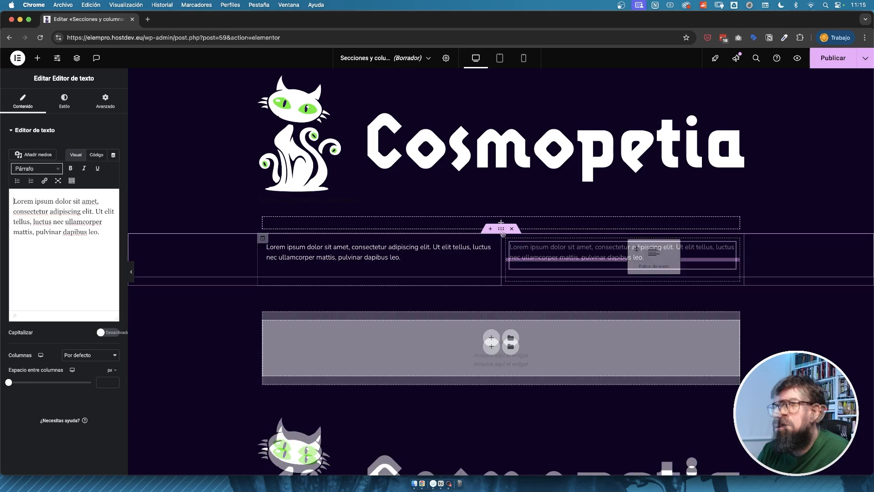
Try Sin espacio as the two-column section's space between columns, and set it to Más amplio.
click(501, 228)
click(115, 197)
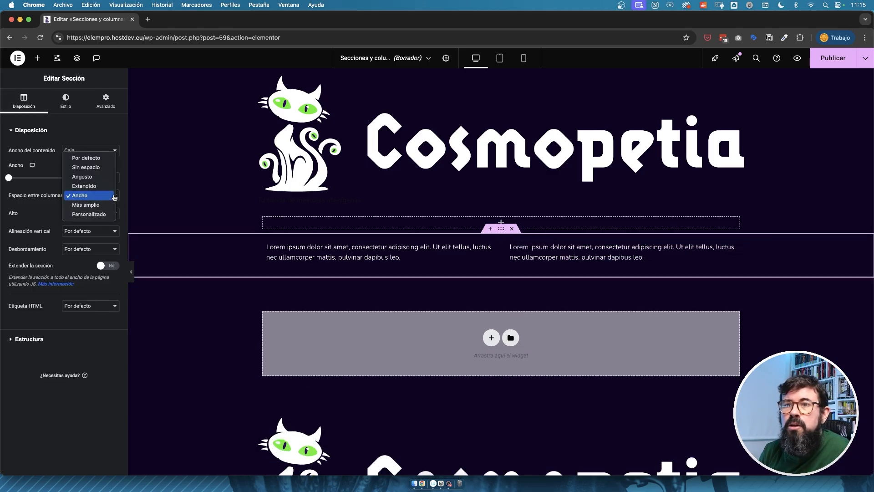
click(100, 168)
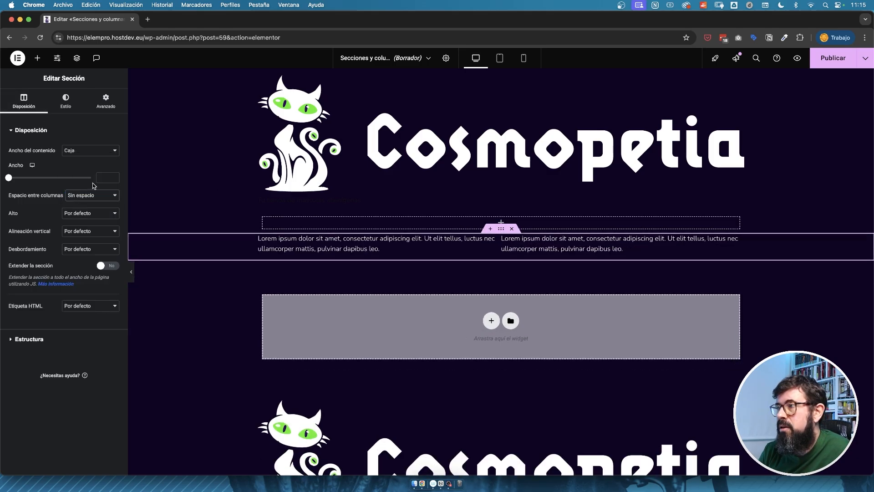
click(112, 195)
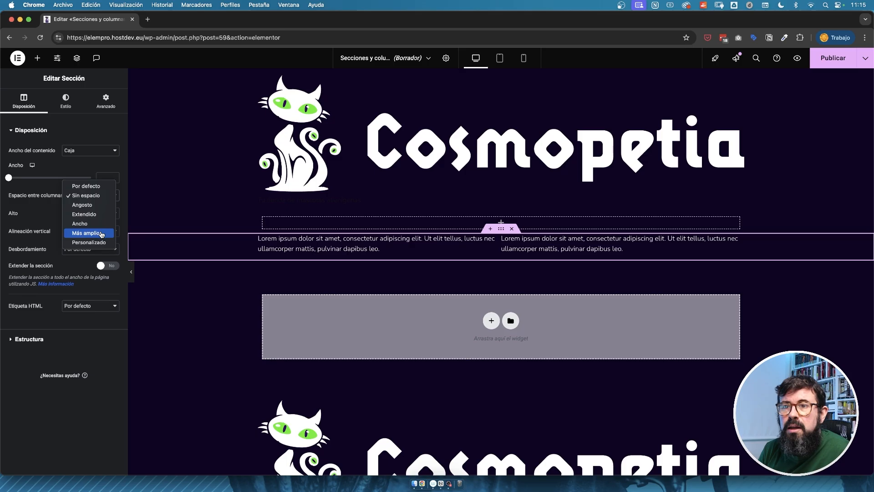
click(102, 234)
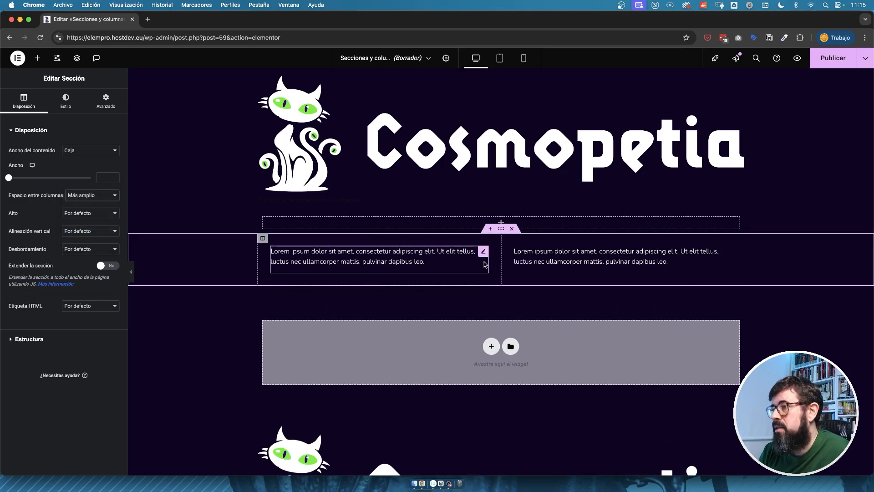
Try Personalizado as the two-column section's space between columns, and reset it to Por defecto.
click(101, 196)
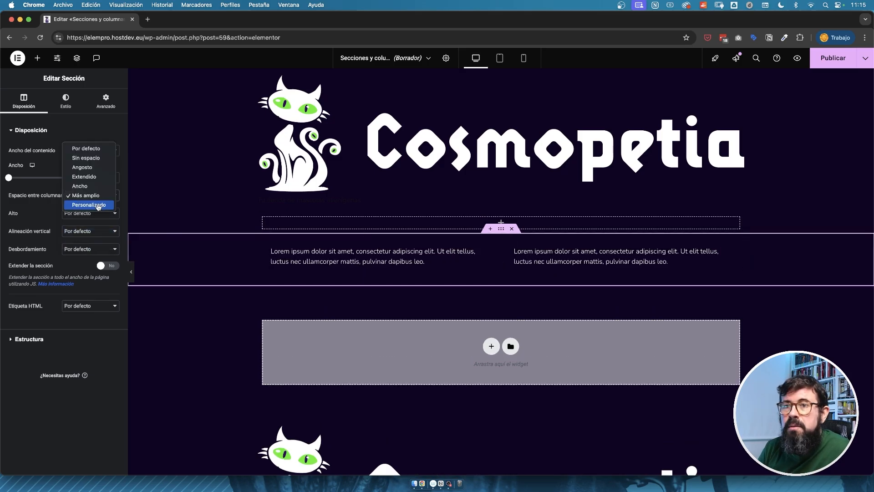
click(98, 205)
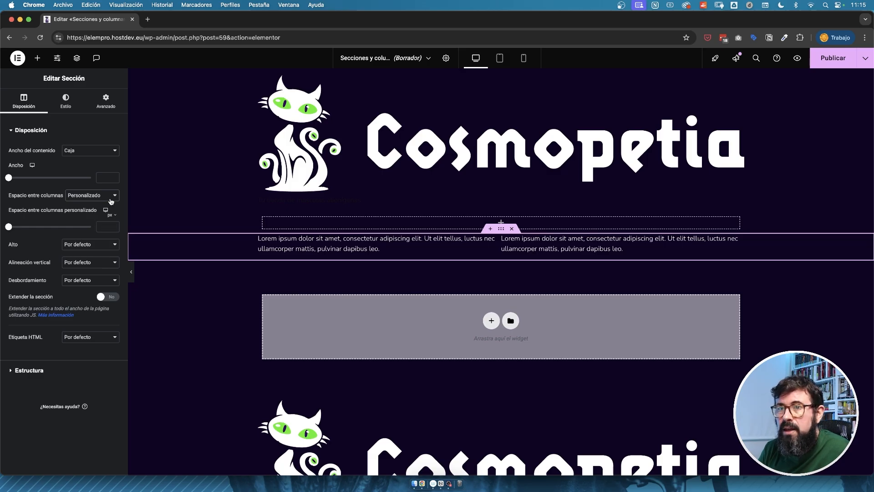
click(91, 195)
click(87, 138)
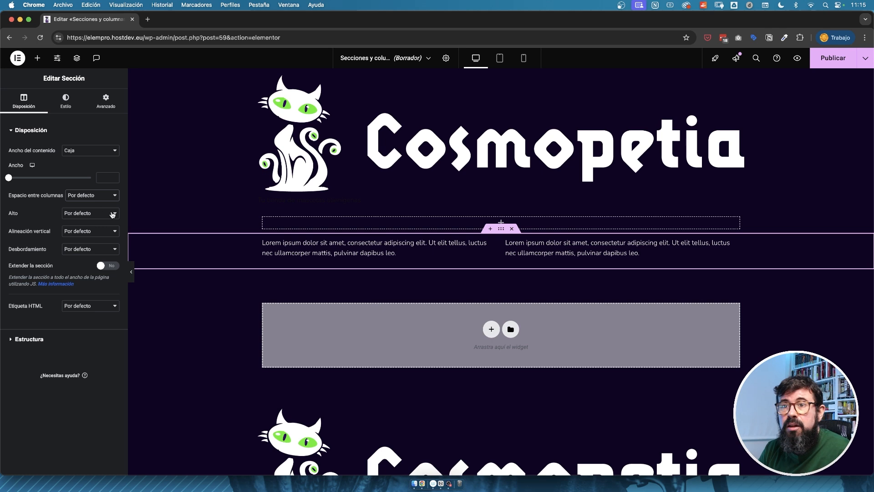
Set the two-column section's height to Altura mínima with a value of 300 px.
click(115, 214)
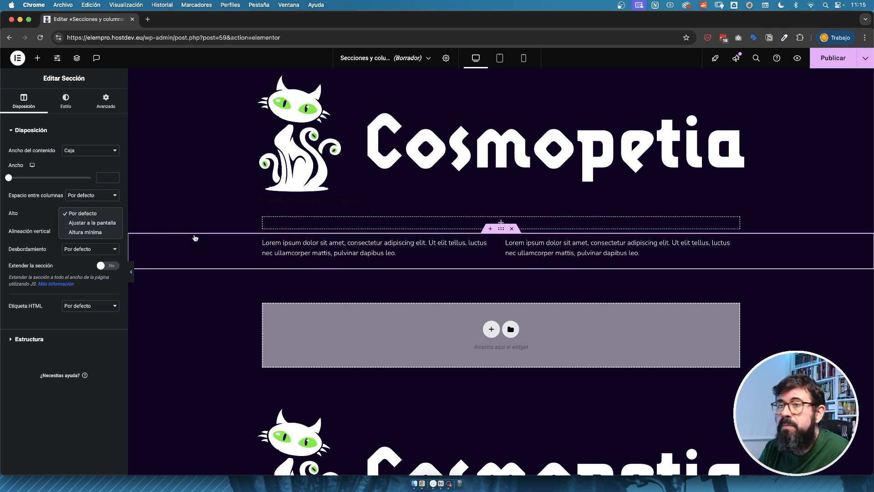
click(103, 233)
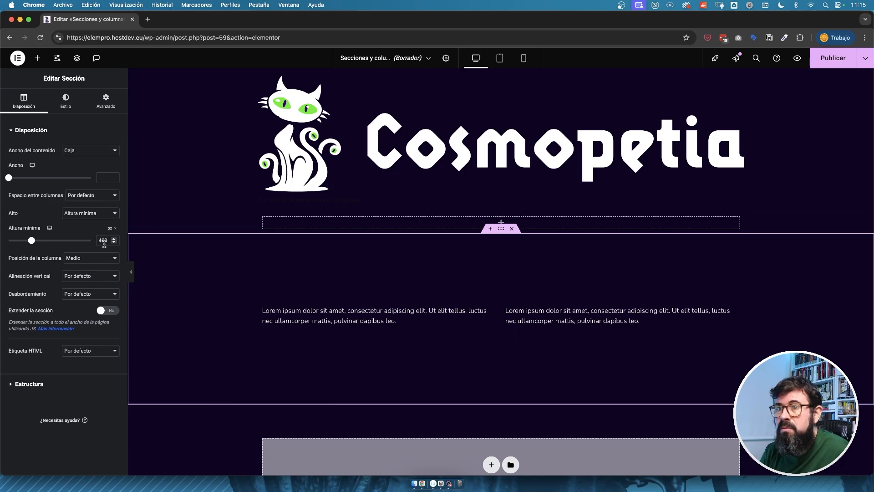
key(Delete)
text(3)
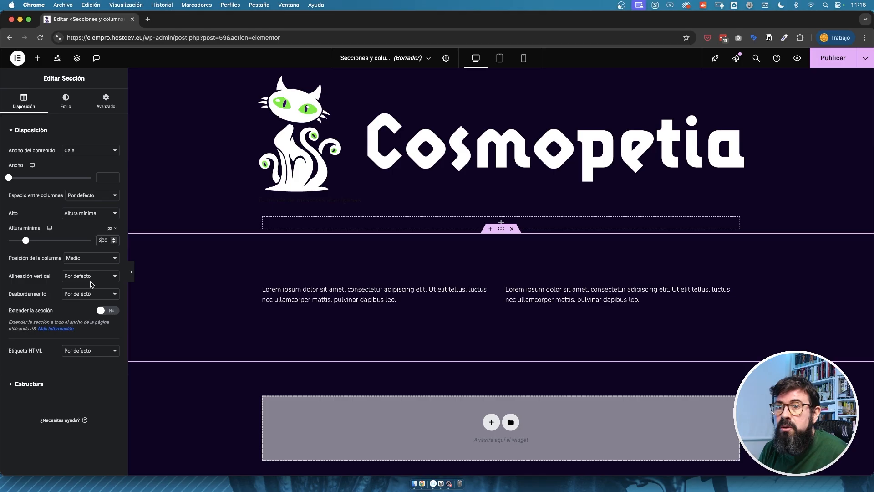
Try Ajustar a la pantalla as the two-column section's height, and return it to Por defecto.
click(98, 215)
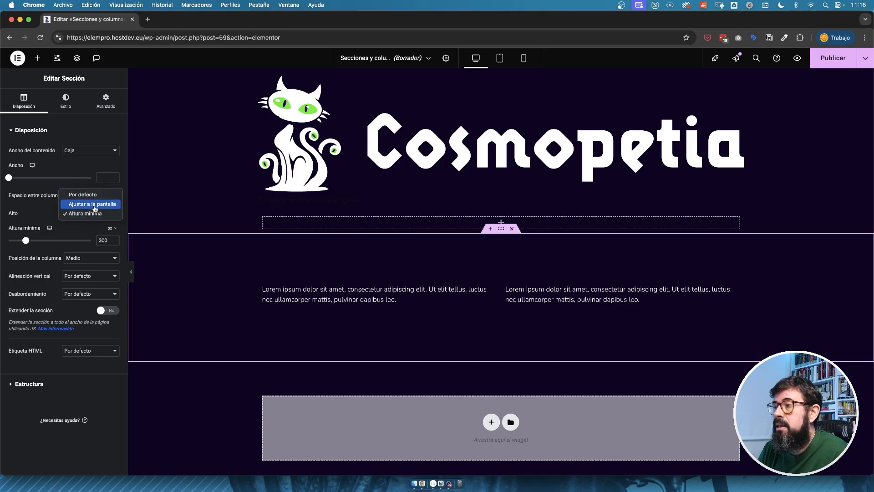
click(96, 208)
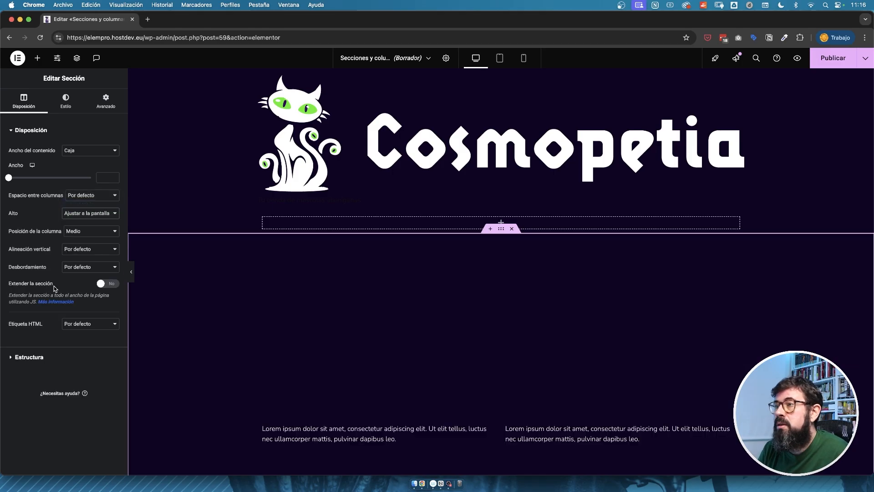
scroll(250, 258, down, 5)
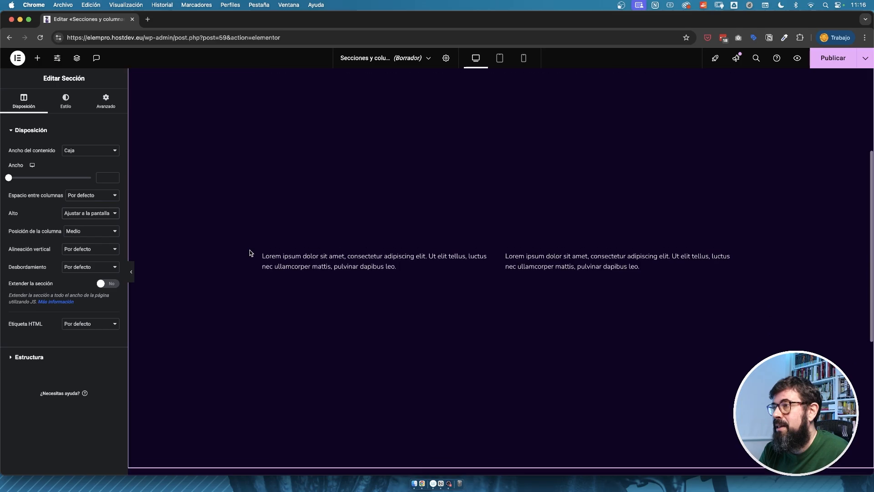
scroll(250, 253, up, 5)
click(91, 213)
click(75, 204)
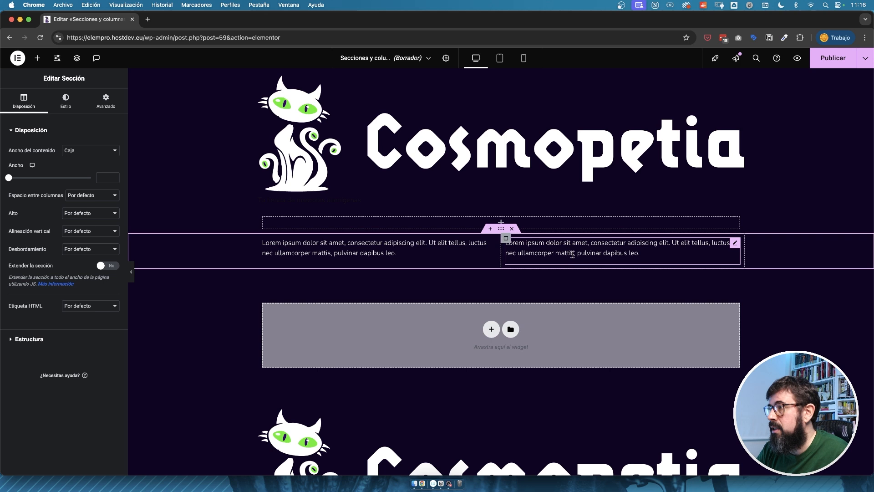
Lengthen the right column's text by pasting its Lorem ipsum paragraph two more times.
click(622, 252)
triple_click(87, 235)
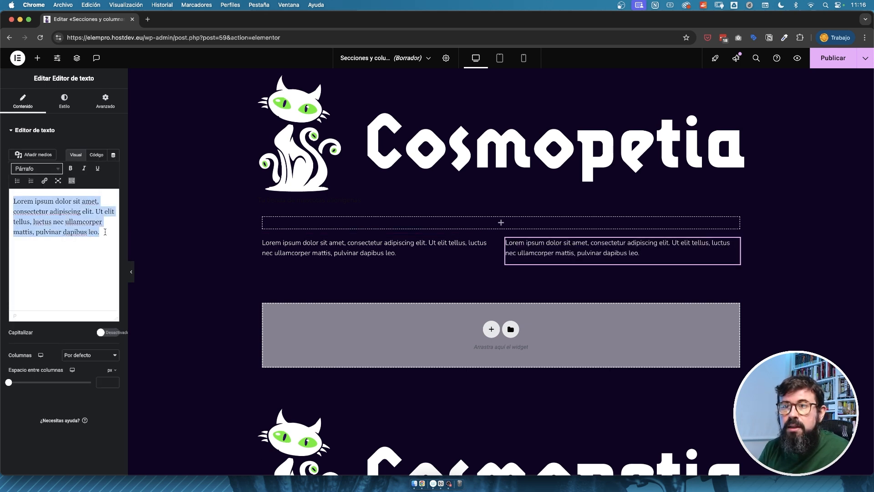
click(105, 232)
key(super+v)
key(super+v)
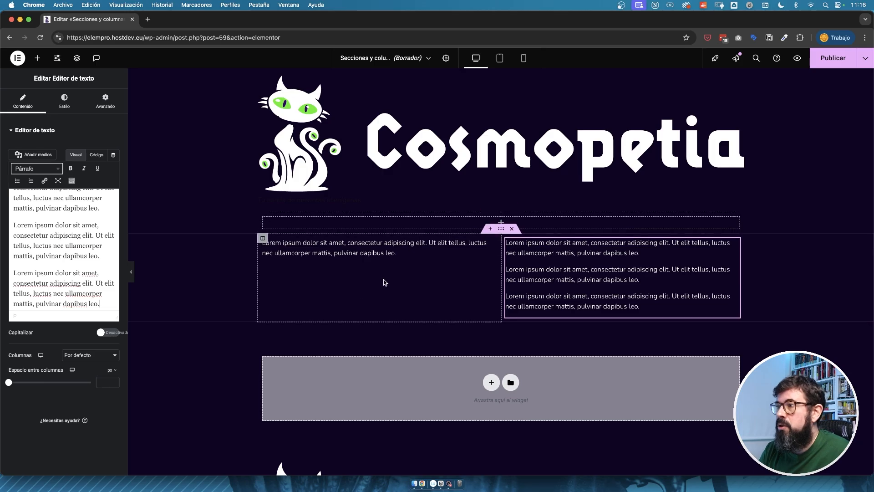
Try Abajo as the two-column section's vertical alignment, and return it to Por defecto.
click(501, 229)
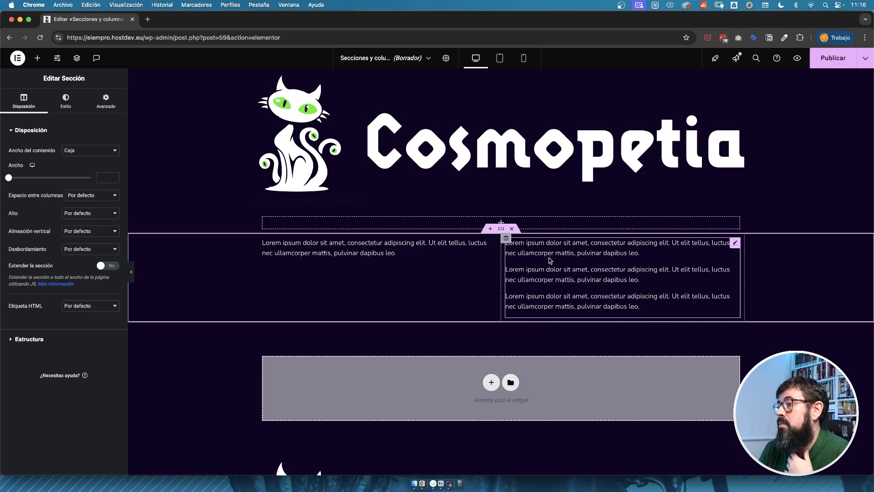
click(82, 232)
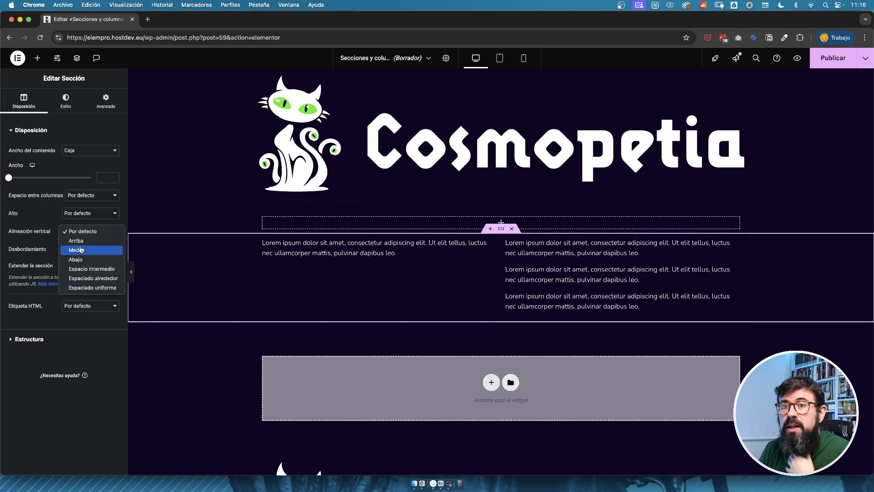
click(82, 261)
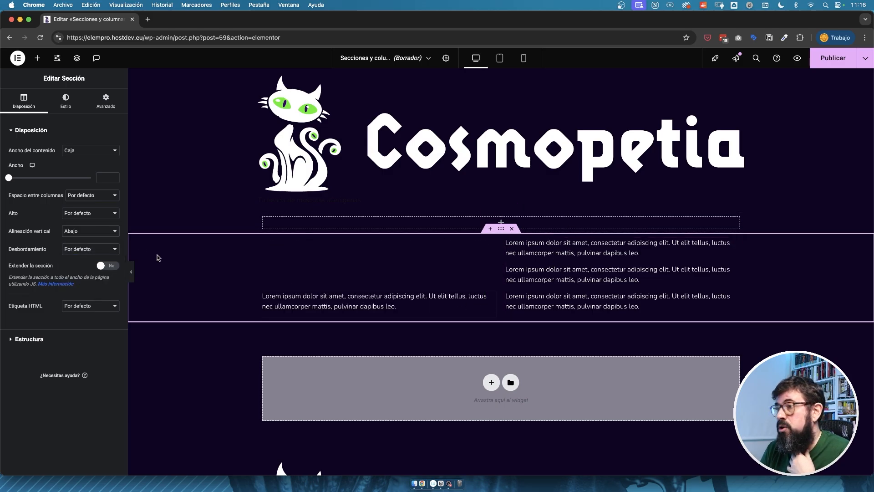
click(95, 232)
click(82, 203)
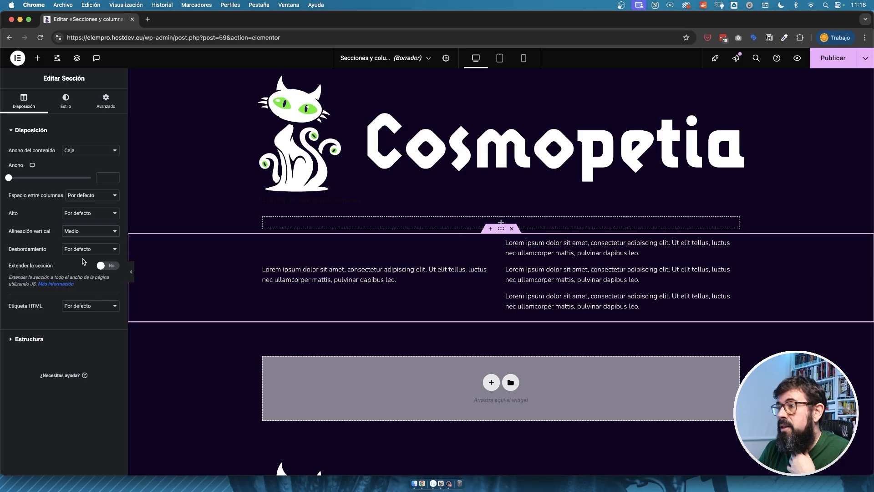
Review the section's overflow (Desbordamiento) and HTML tag options, leaving both at Por defecto.
click(112, 250)
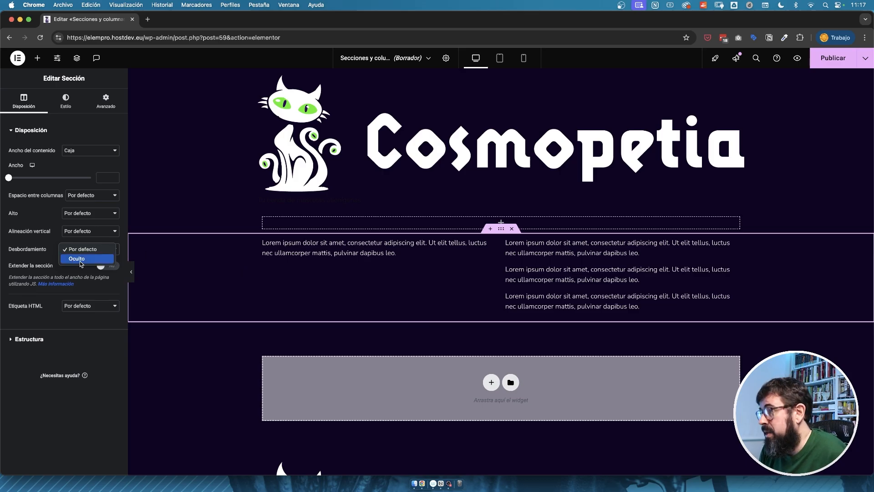
click(7, 256)
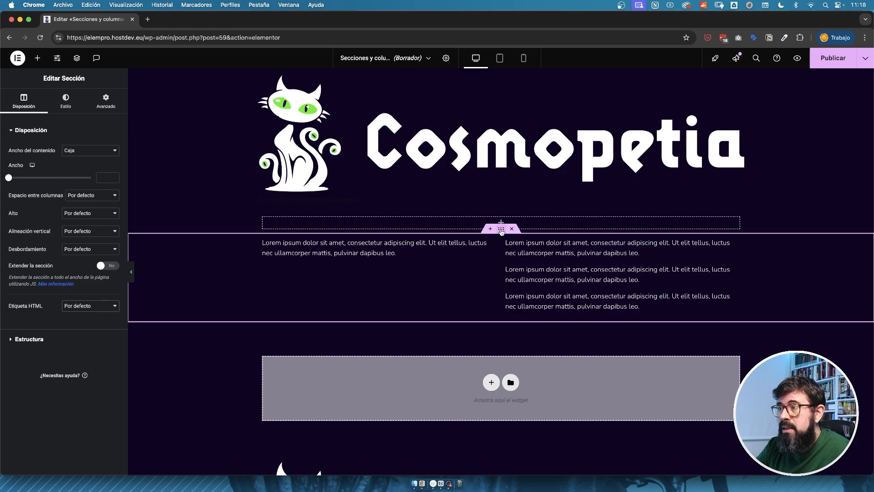
click(76, 309)
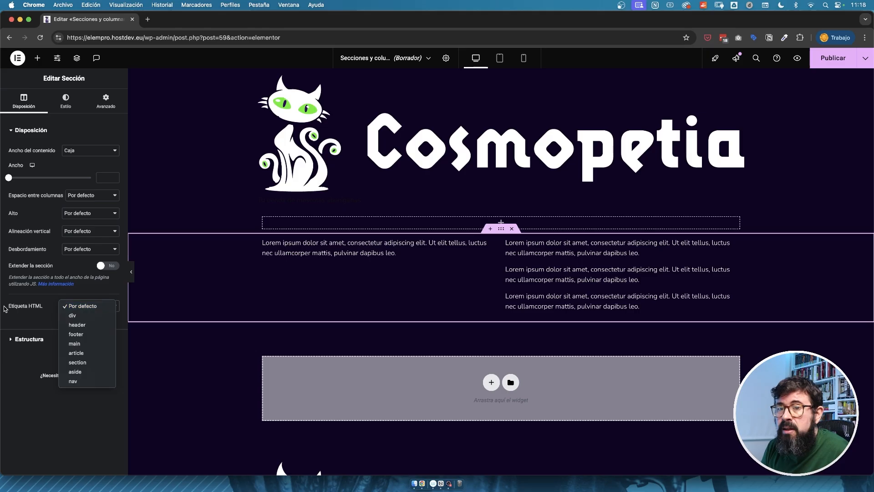
click(19, 338)
Try the 33, 66 and 66, 33 column structures on the section, and return it to 50, 50.
click(14, 340)
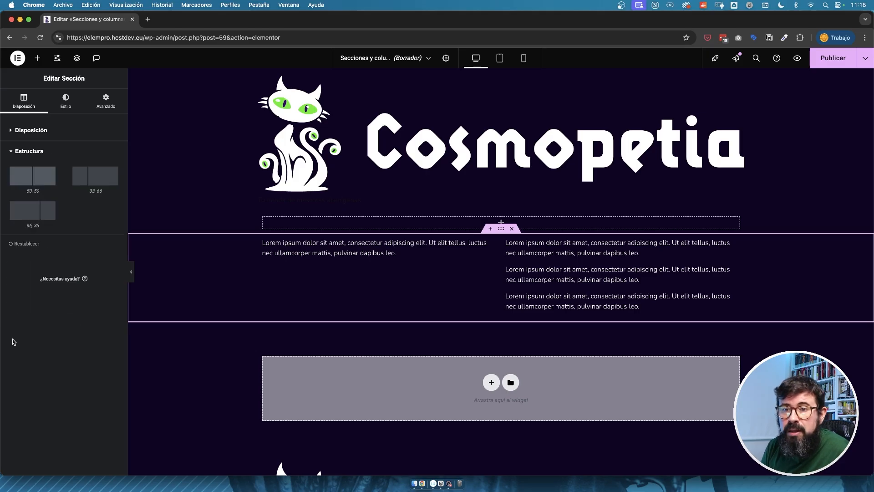
click(13, 153)
click(14, 154)
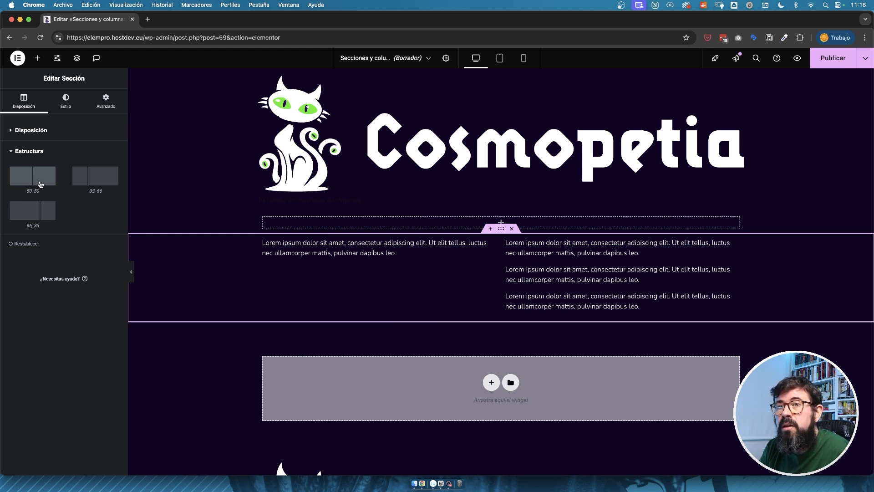
click(95, 182)
click(37, 211)
click(33, 185)
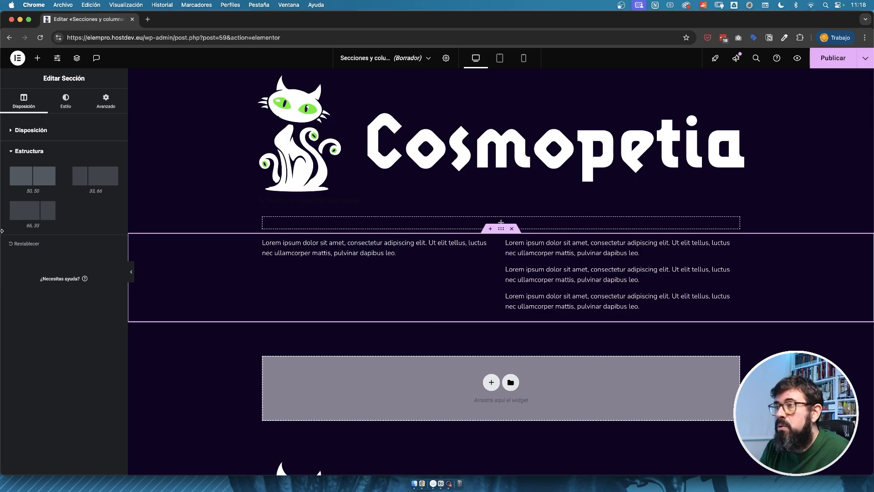
click(12, 153)
Give the section a classic background in the global color Principal (#FF1CA3) for its normal state.
click(65, 100)
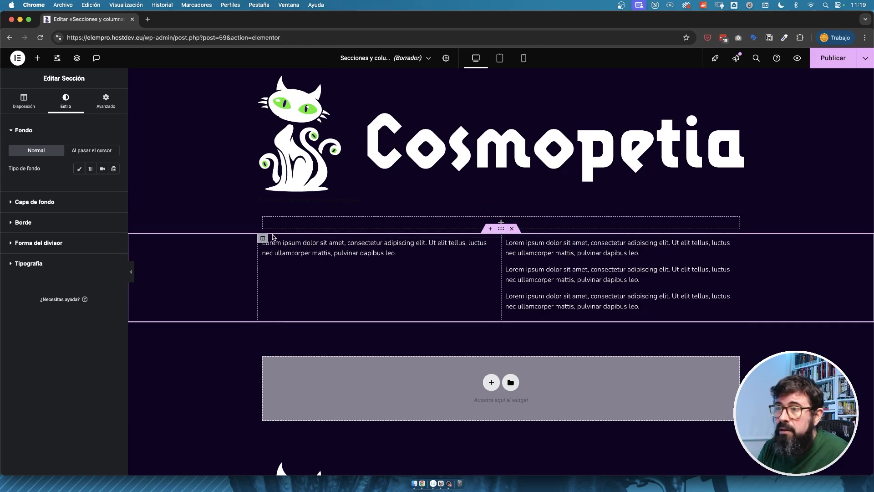
click(79, 169)
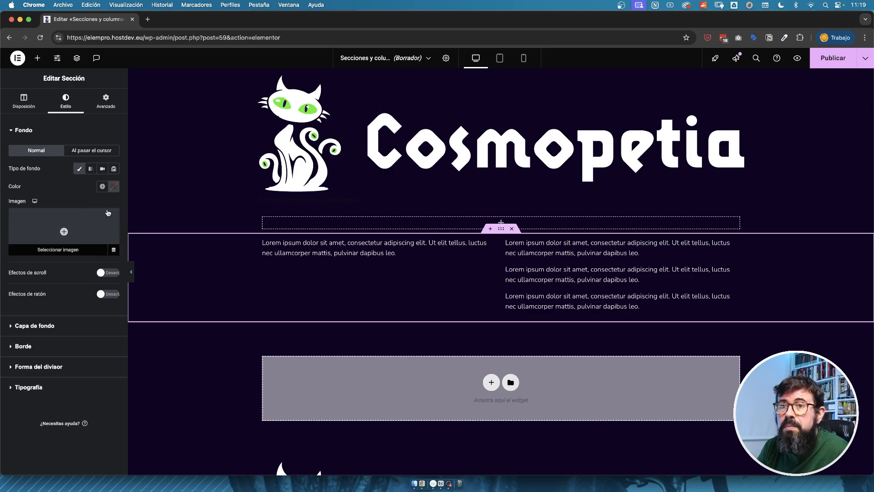
click(102, 186)
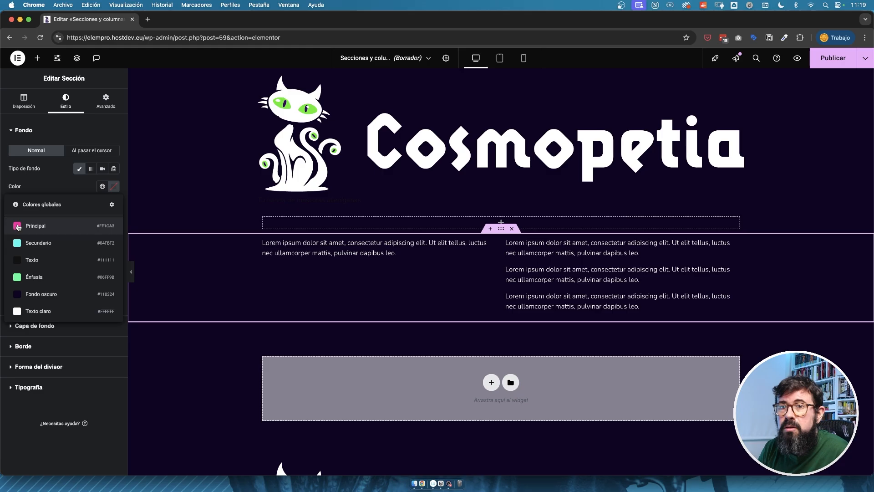
click(18, 226)
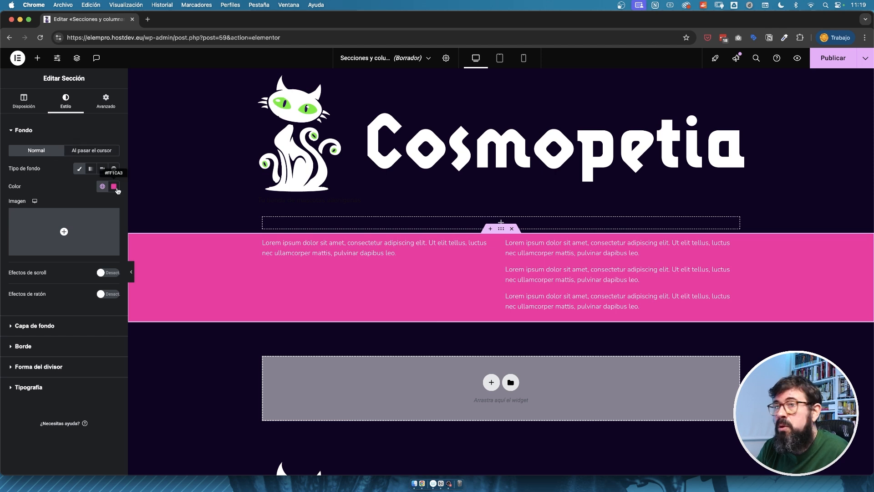
Set the section's hover background to classic with the green global color Énfasis.
click(97, 151)
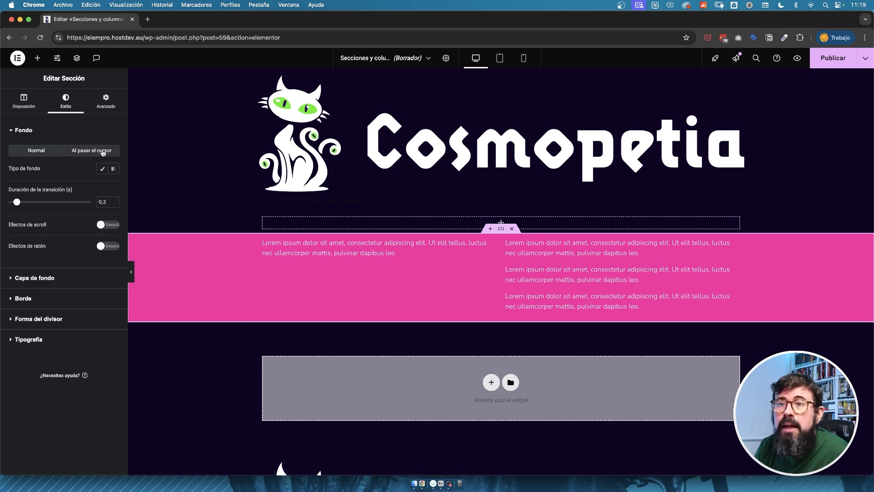
click(102, 184)
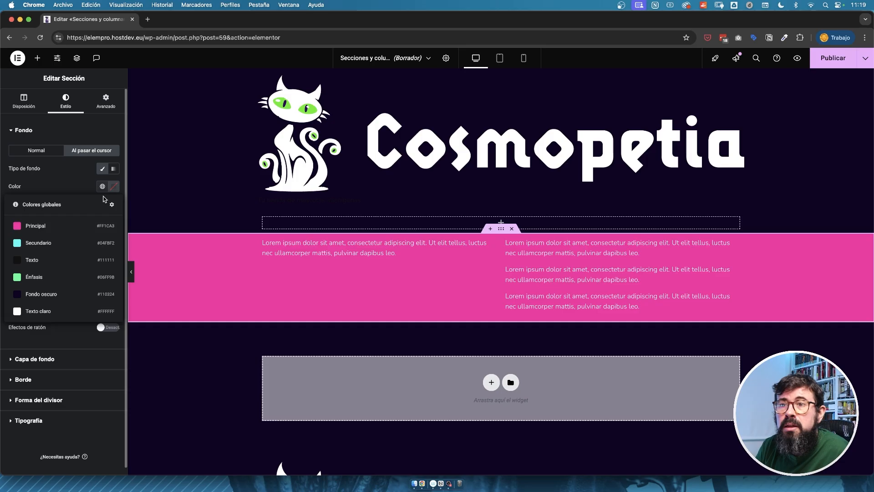
click(17, 279)
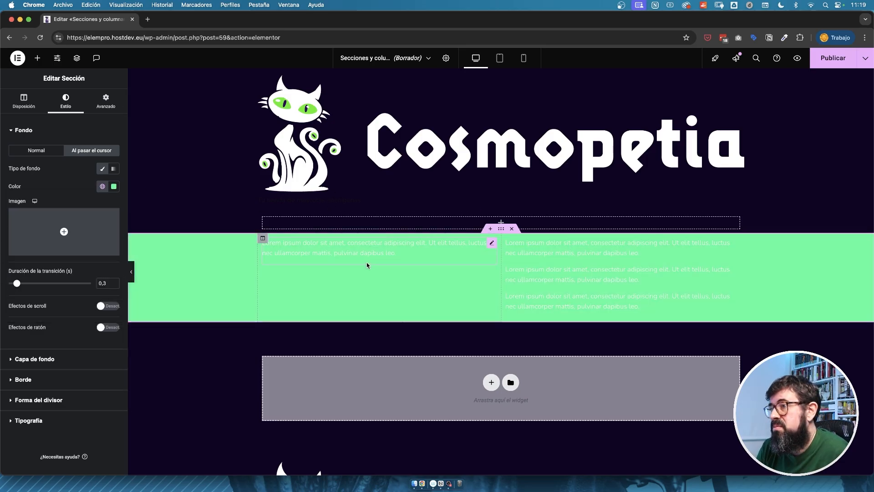
Insert the slender dog-like creature picture as the section's background image for the normal state.
click(32, 150)
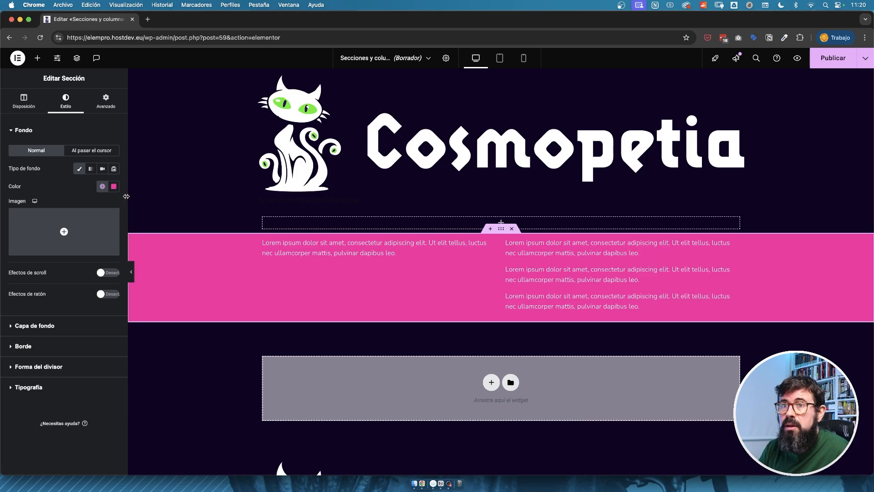
click(65, 232)
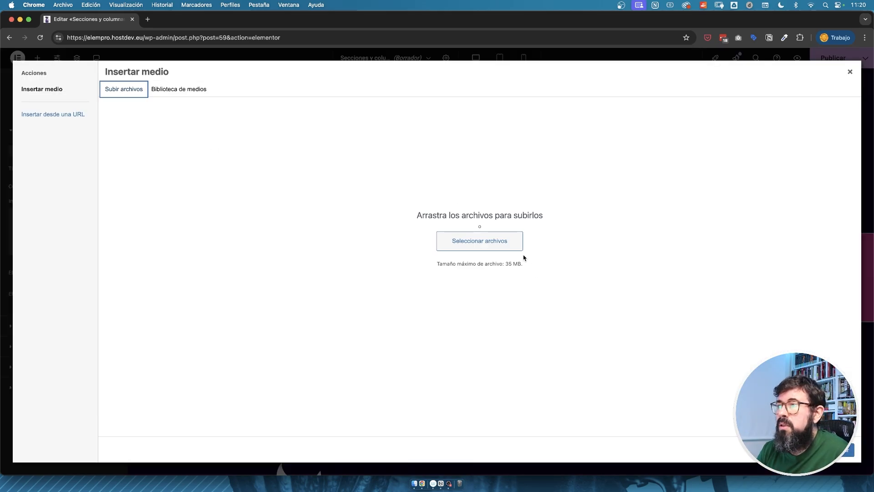
click(842, 449)
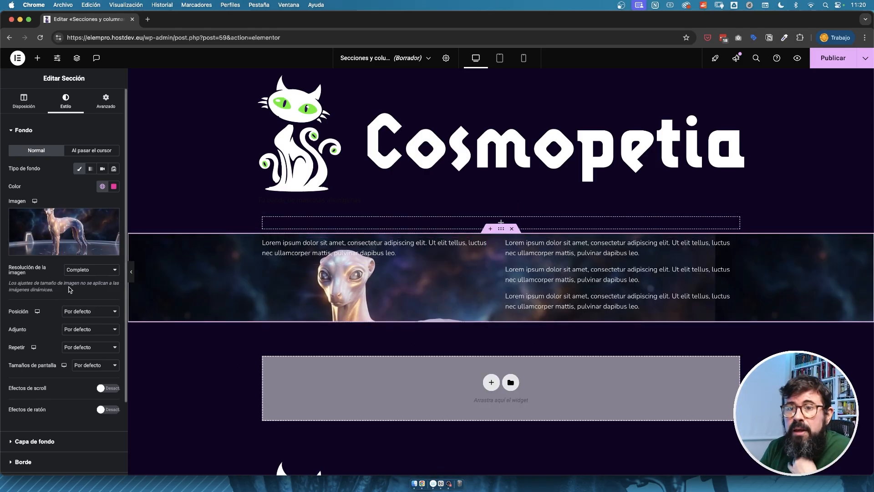
Review the background image's resolution options, keeping Completo selected.
click(111, 270)
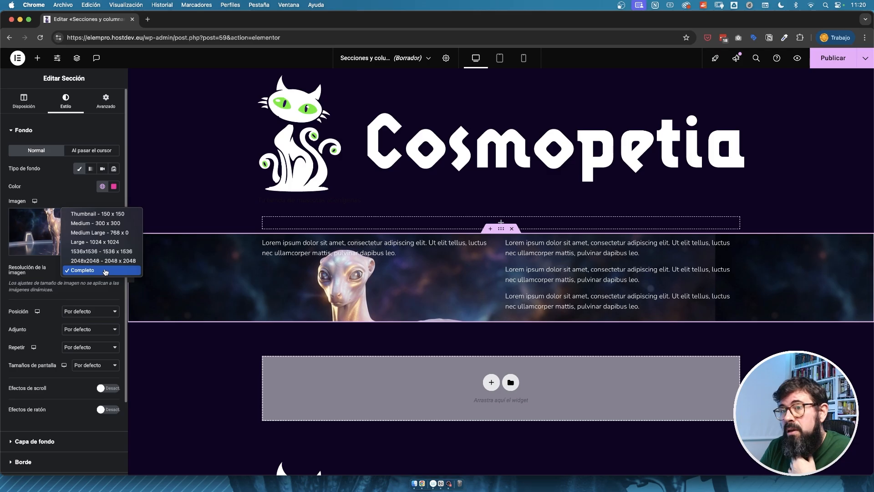
click(104, 273)
click(98, 273)
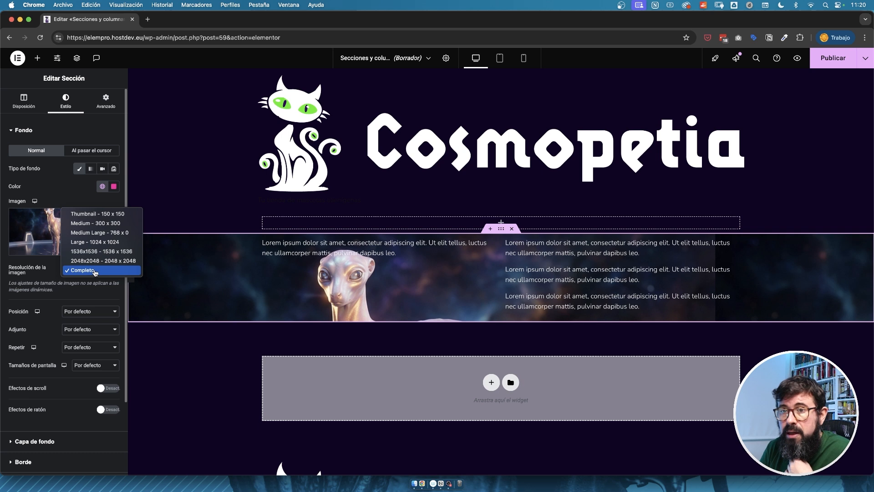
click(92, 271)
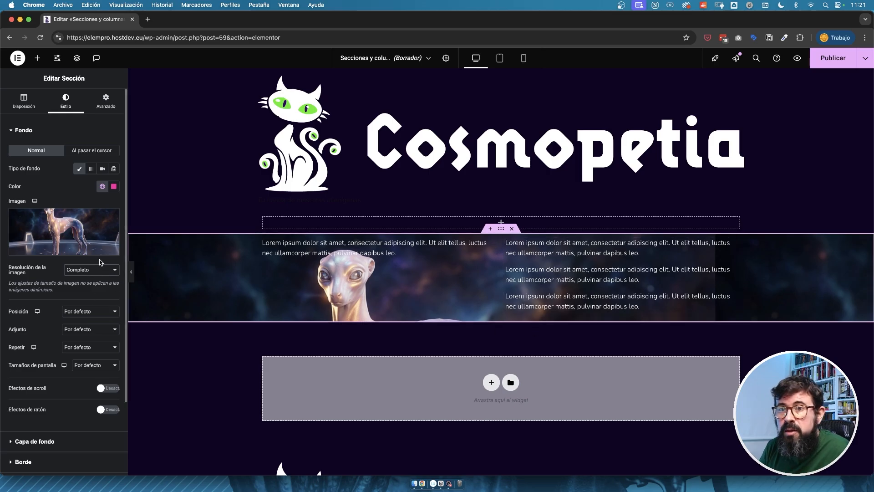
Try the background image positions Centro centro and Abajo centro, and restore Por defecto.
click(91, 314)
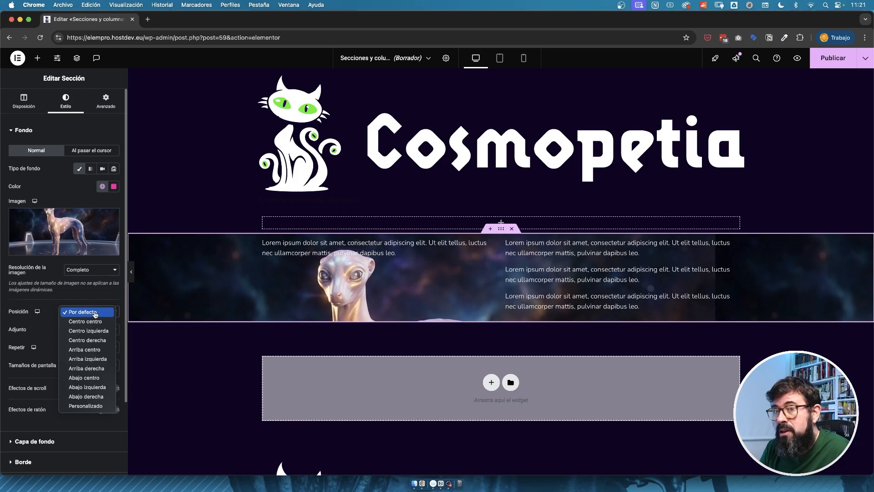
click(89, 321)
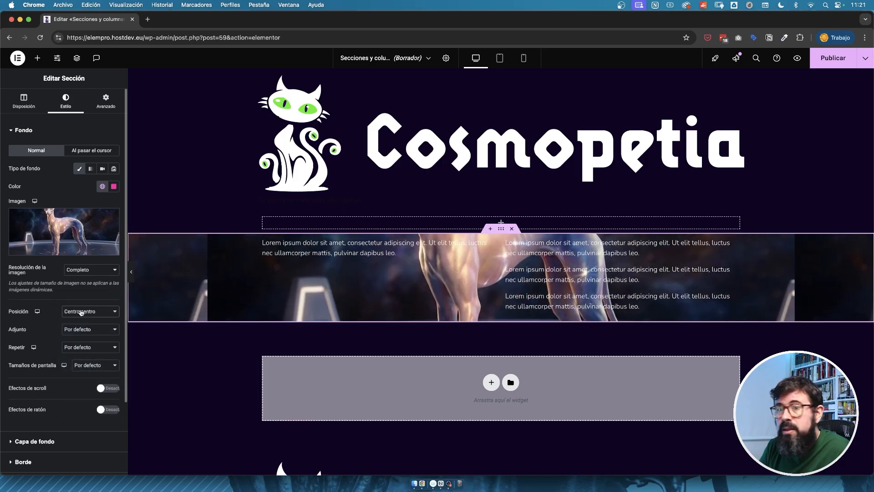
click(80, 312)
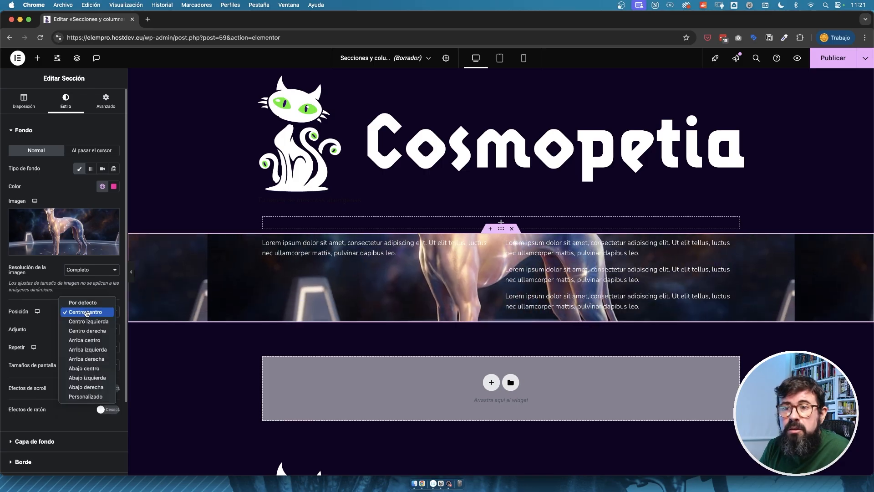
click(80, 369)
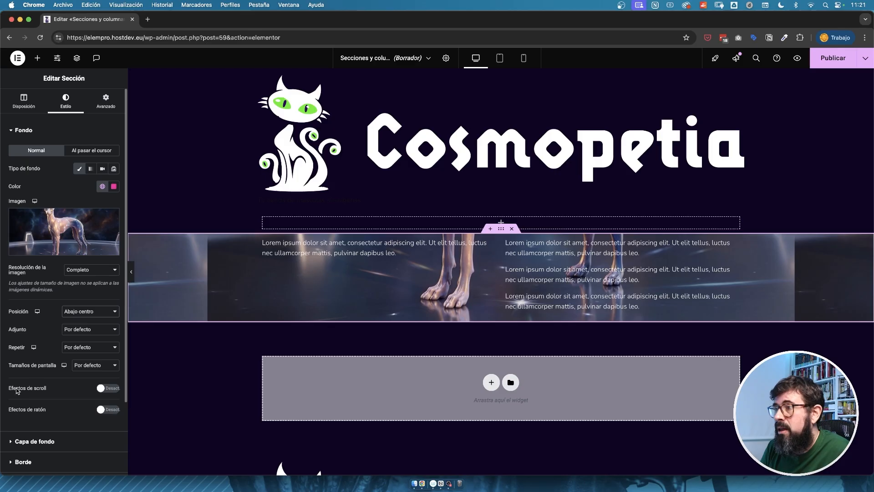
click(100, 312)
click(86, 246)
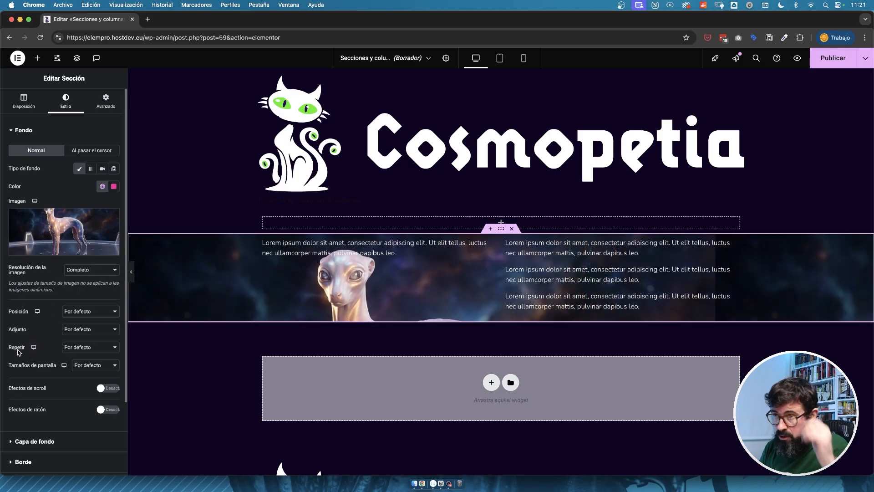
Set the background image's attachment (Adjunto) to Desplazamiento.
click(93, 329)
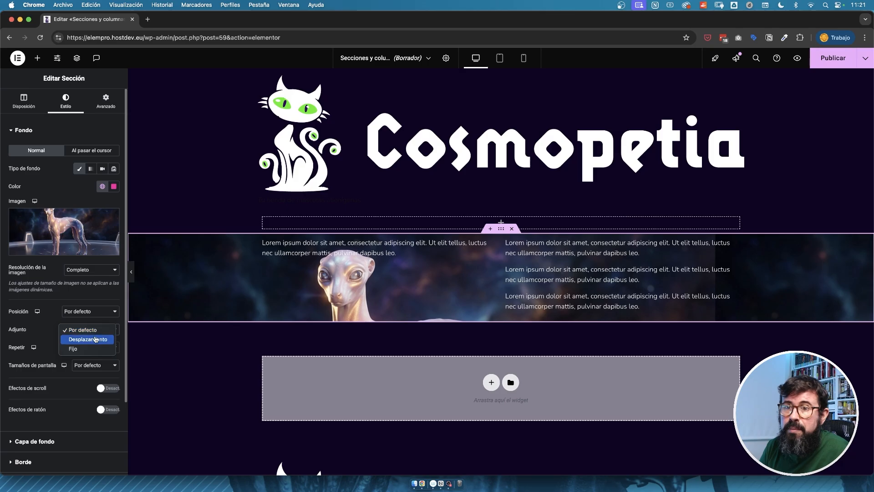
click(88, 340)
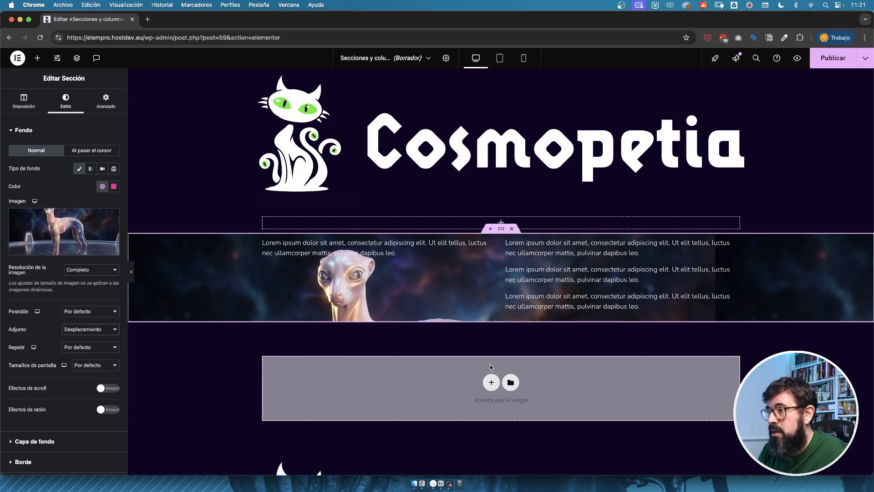
Add a section with three equal columns below the image section and fill its first column with lorem ipsum text blocks.
click(487, 384)
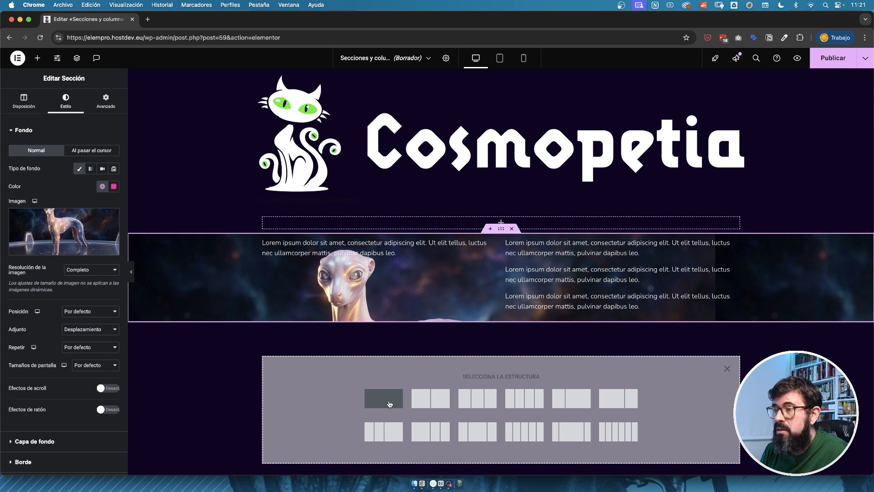
click(478, 399)
drag(506, 239, 339, 345)
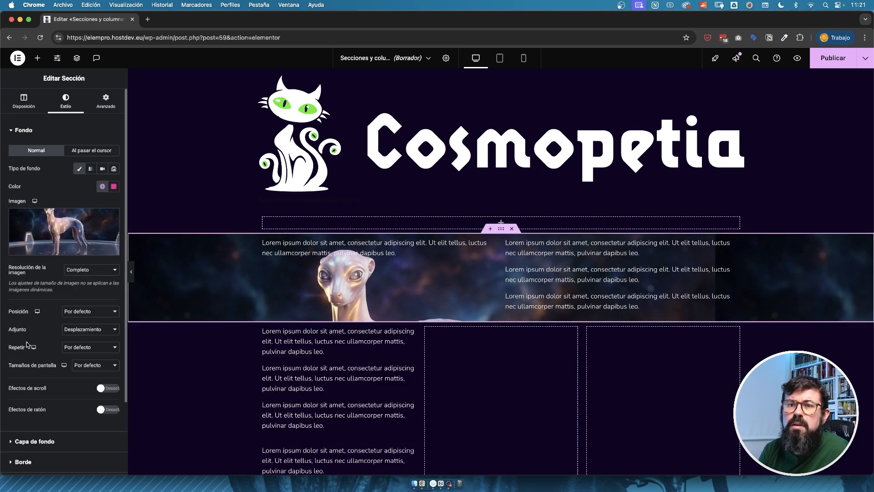
Set the background image's attachment to Fijo and check how it behaves while the page scrolls.
click(88, 314)
click(86, 313)
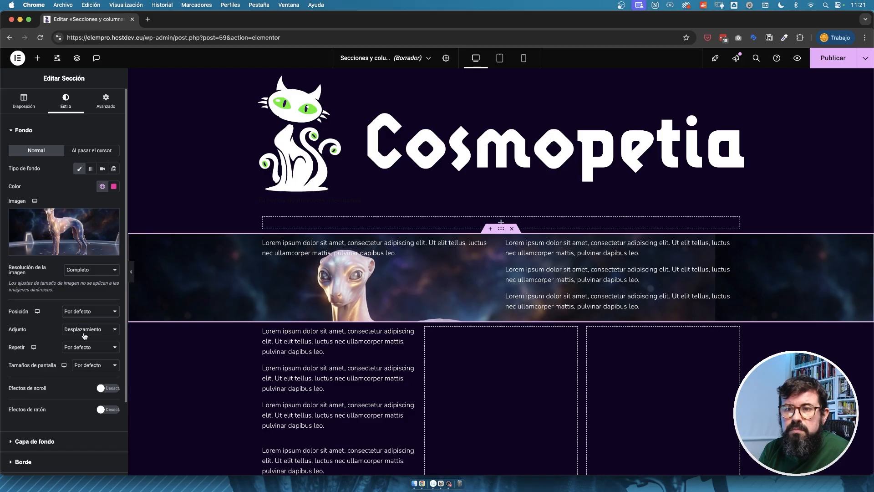
click(86, 331)
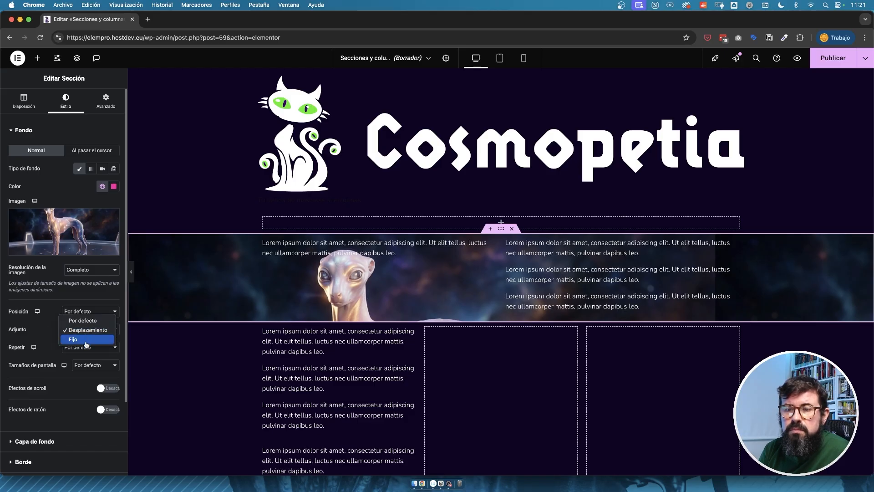
click(85, 341)
scroll(409, 351, down, 5)
scroll(410, 350, up, 4)
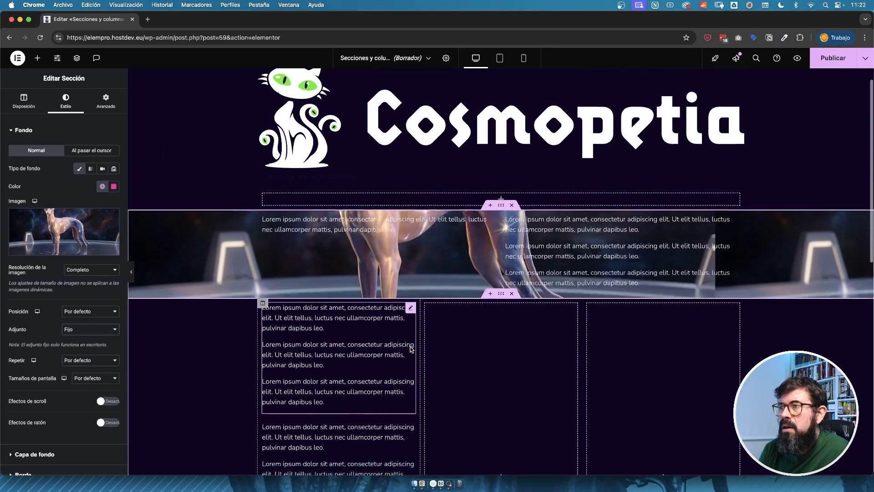
scroll(410, 349, down, 4)
scroll(410, 349, up, 4)
scroll(411, 347, down, 4)
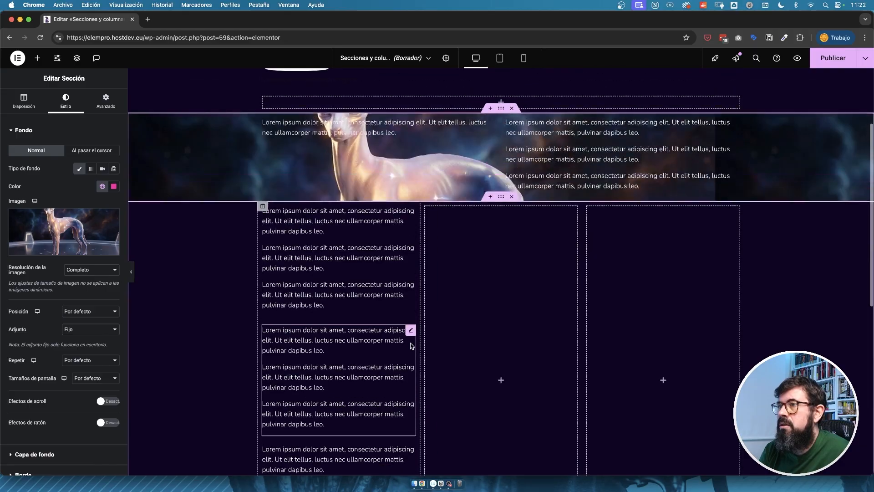
scroll(411, 347, up, 4)
Compare the scrolling behaviour with the attachment on Desplazamiento, and restore it to Por defecto.
click(104, 329)
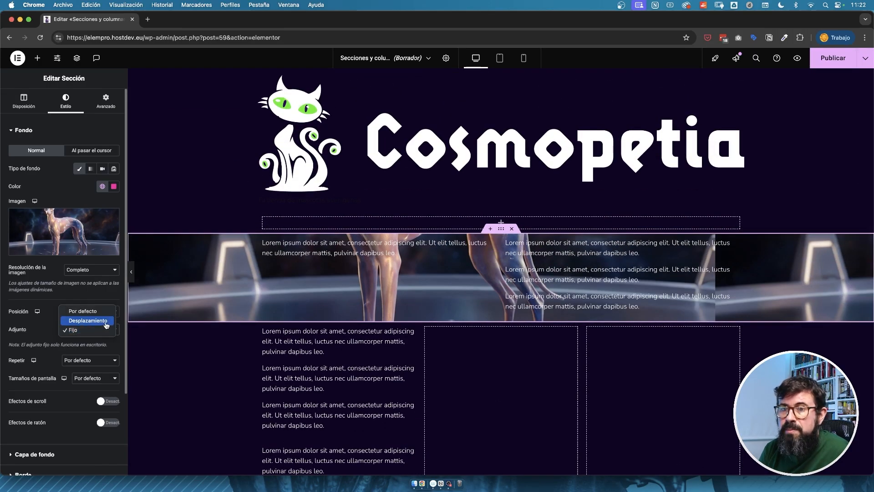
click(106, 321)
scroll(408, 378, down, 4)
scroll(408, 378, up, 2)
scroll(408, 378, down, 2)
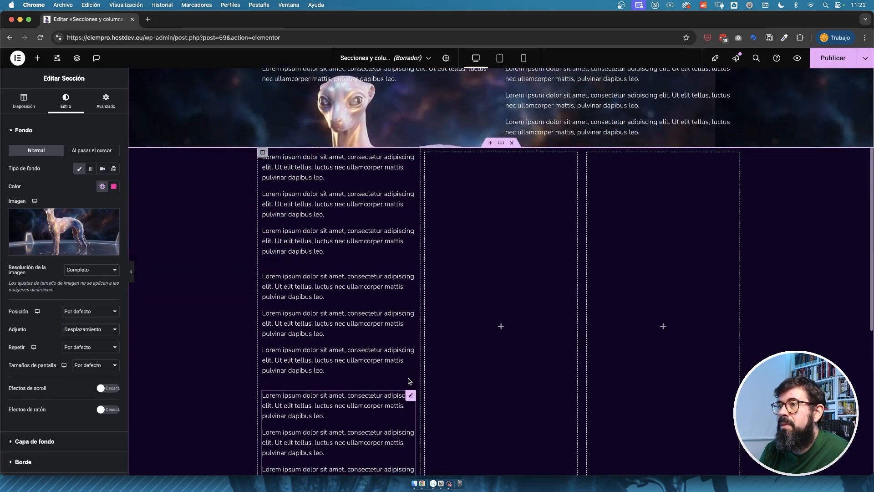
scroll(409, 380, up, 2)
scroll(408, 381, down, 2)
scroll(409, 381, up, 3)
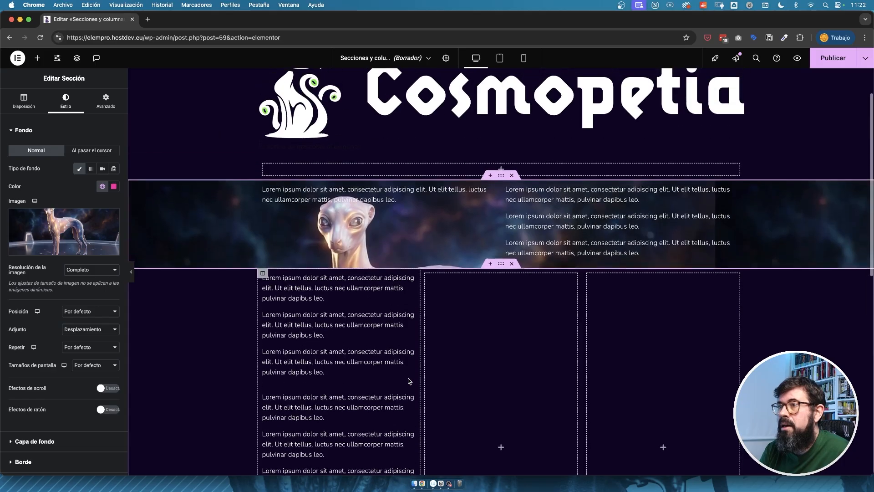
scroll(408, 378, up, 2)
click(104, 334)
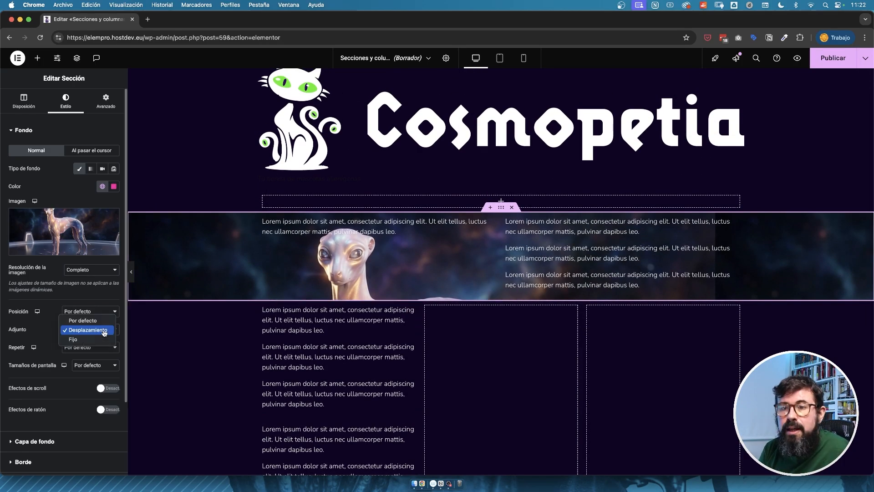
click(80, 318)
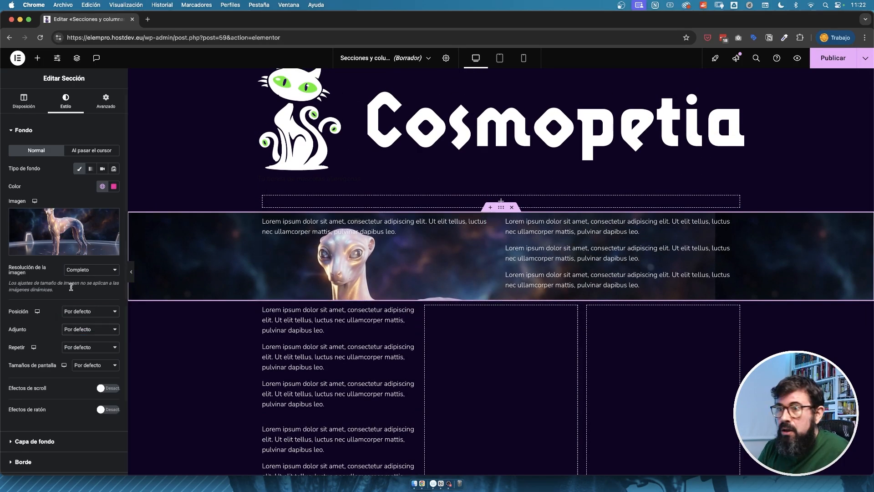
Replace the section's background image with the cat picture favicon-cosmopetia.jpg from the media library.
click(91, 347)
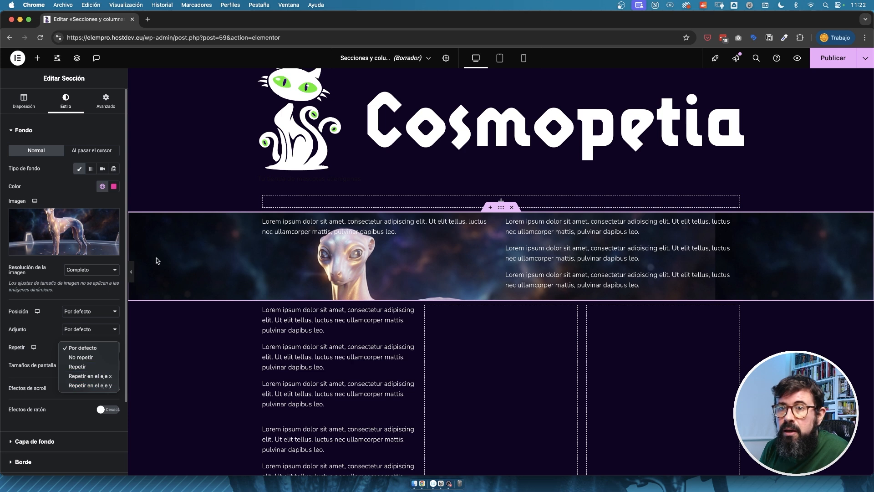
click(65, 224)
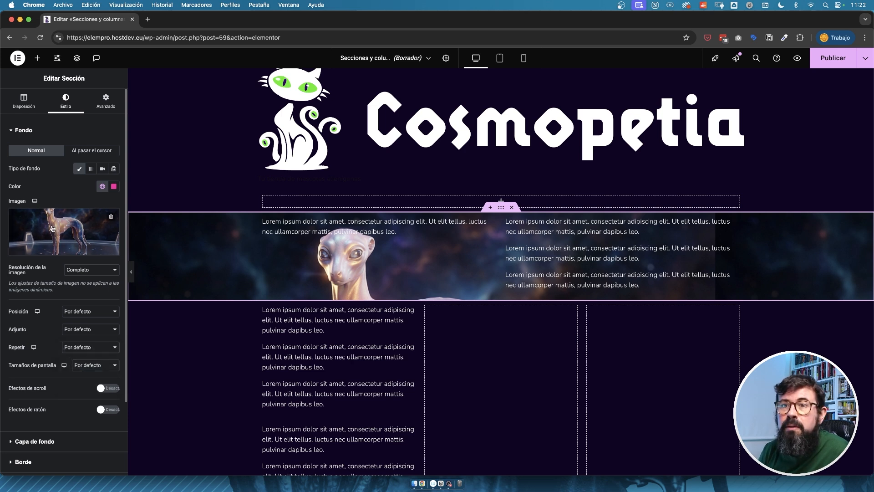
click(65, 223)
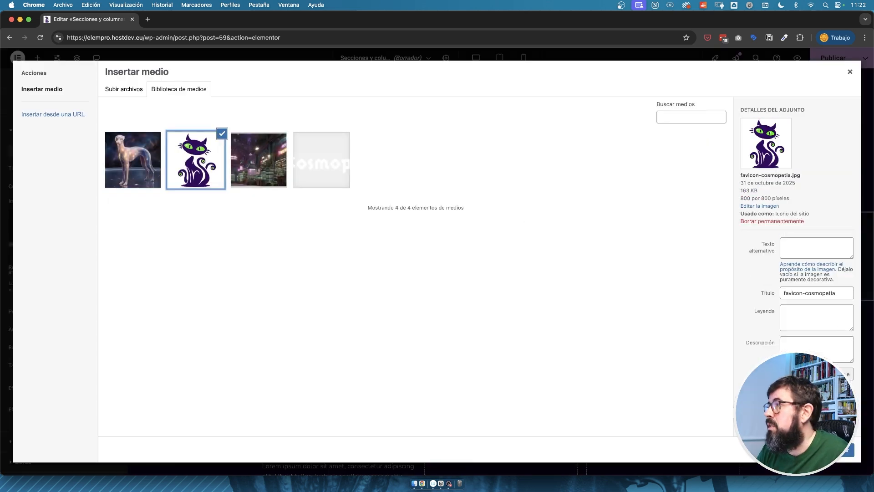
click(836, 450)
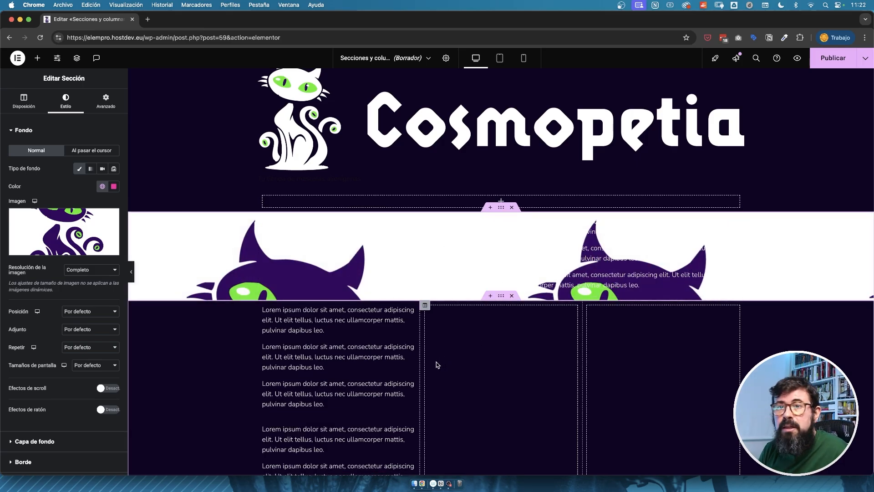
Set the cat background image's repetition to Repetir en el eje x.
click(89, 347)
click(90, 386)
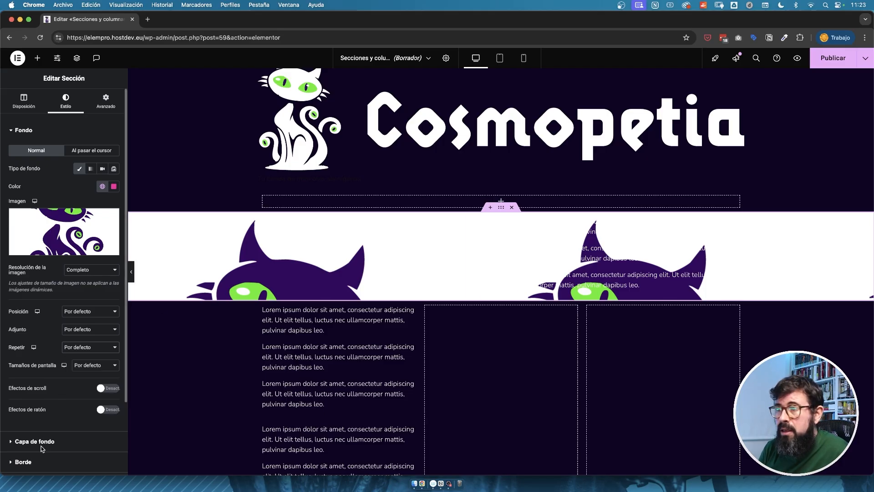
click(101, 345)
click(97, 339)
Try the background image sizes Cubrir and Contener, and restore the size to Por defecto.
click(93, 365)
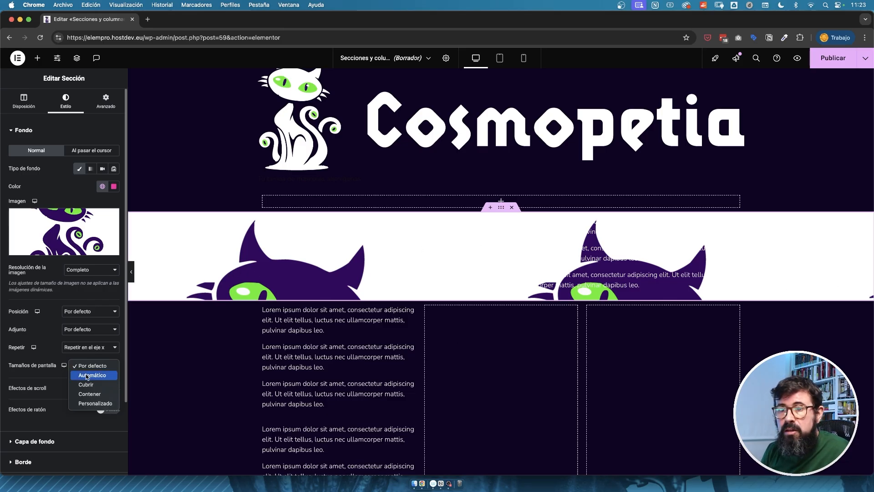
click(96, 384)
click(99, 368)
click(98, 377)
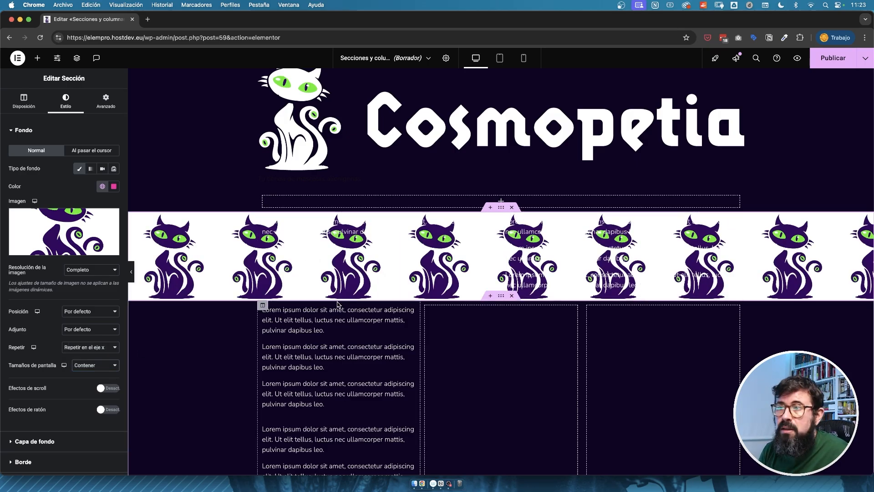
click(89, 365)
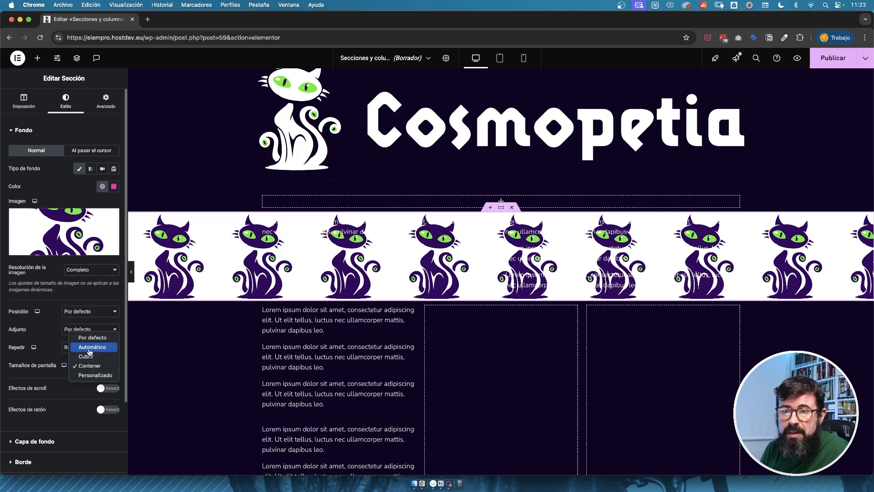
click(92, 339)
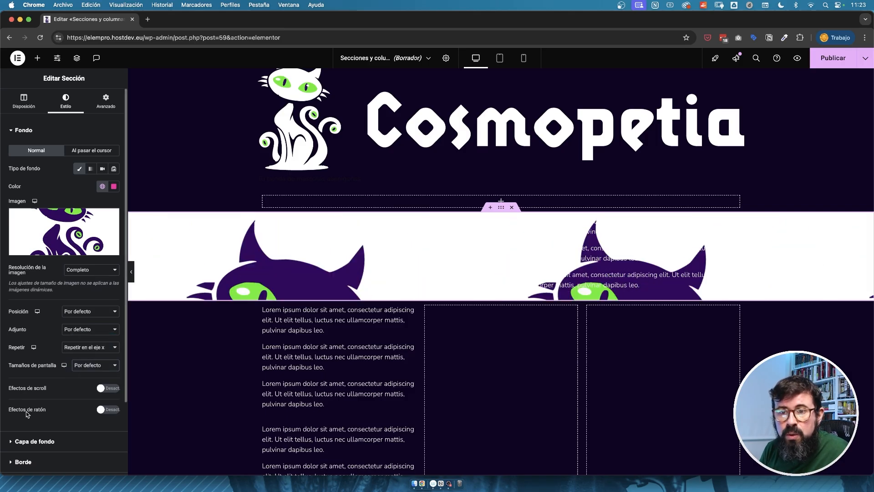
Turn on scroll effects for the section background and enable vertical scroll with direction Arriba and speed 4.
click(109, 389)
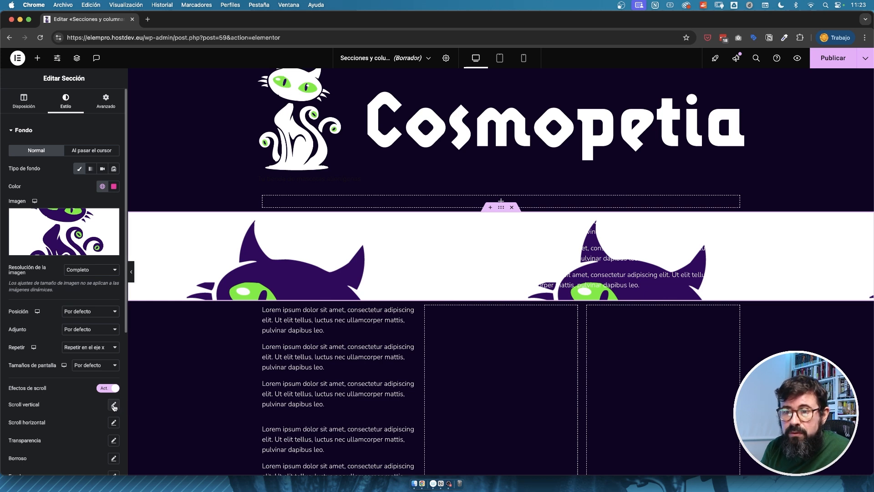
scroll(114, 406, down, 2)
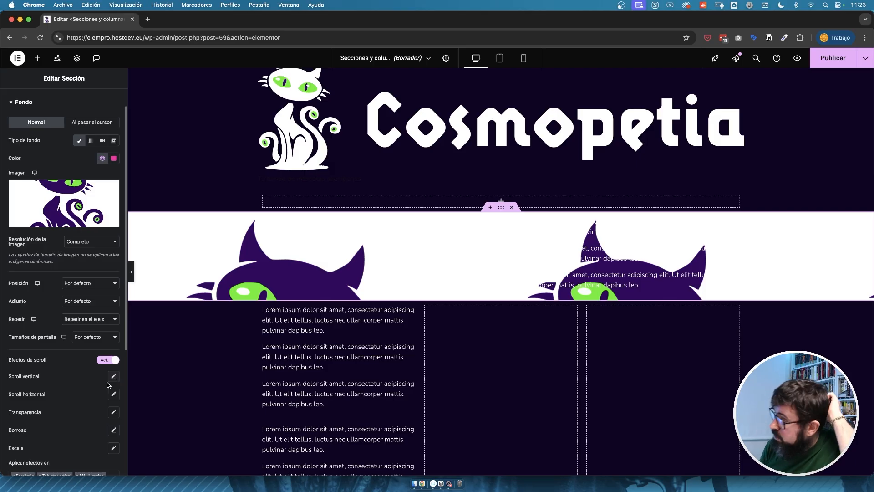
click(114, 378)
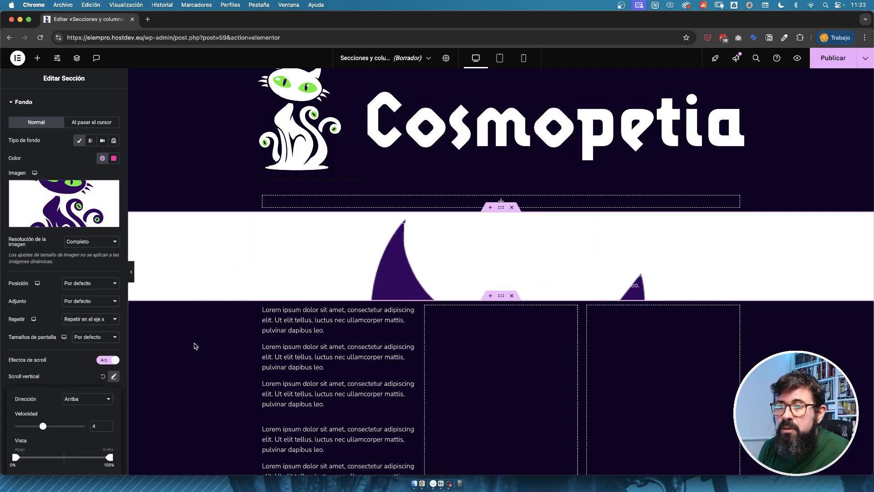
scroll(221, 386, down, 3)
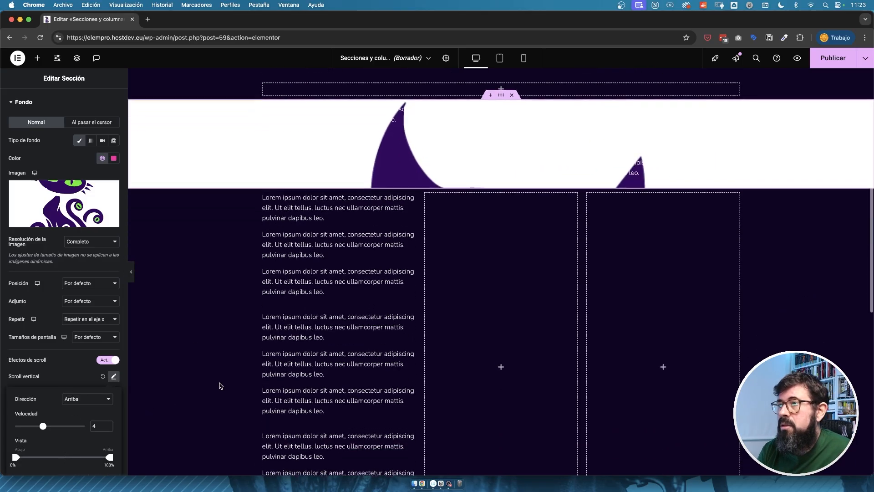
scroll(327, 385, down, 3)
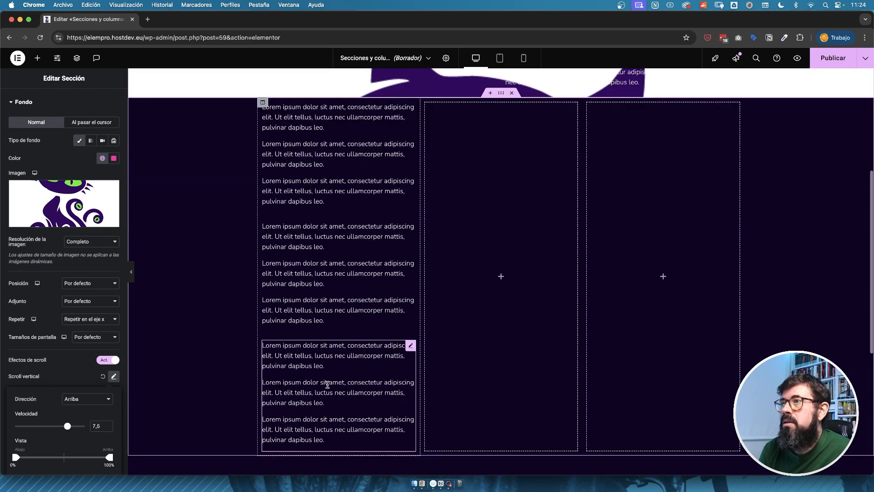
Set the vertical scroll speed to 7.5, check the effect along the page, and turn off the scroll effects.
scroll(327, 386, up, 3)
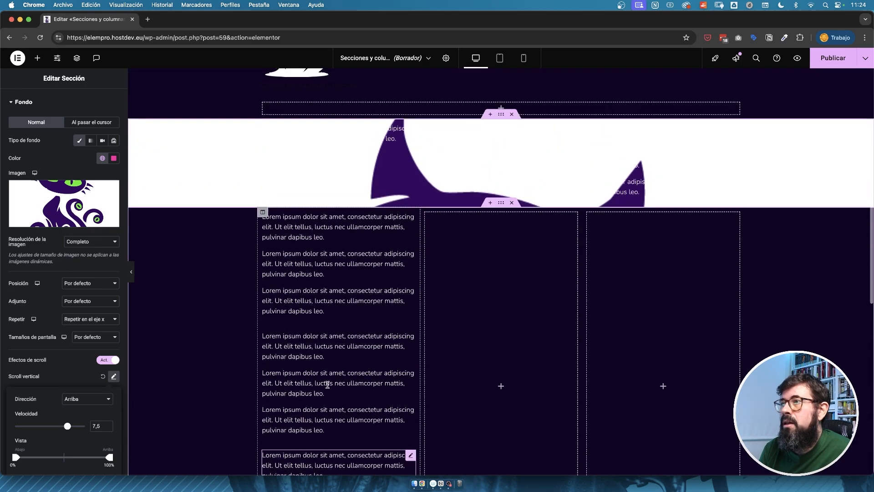
scroll(328, 385, down, 3)
scroll(327, 386, up, 3)
scroll(327, 386, down, 3)
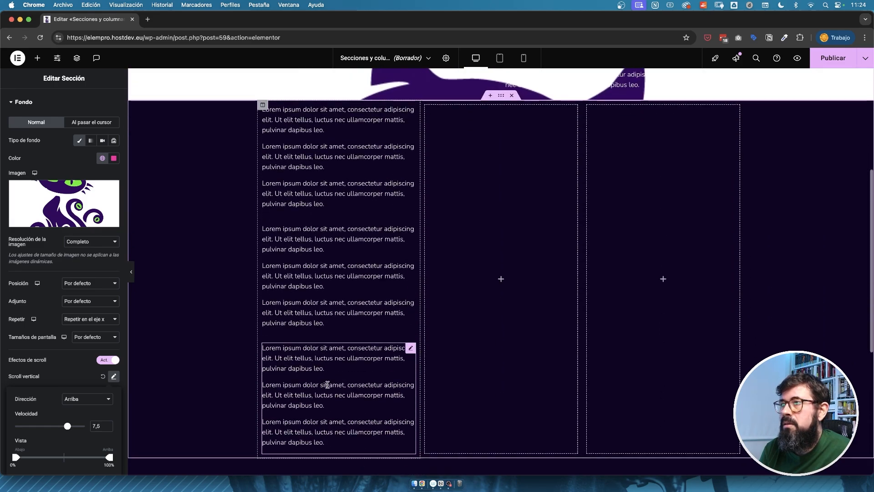
scroll(327, 385, up, 4)
click(102, 360)
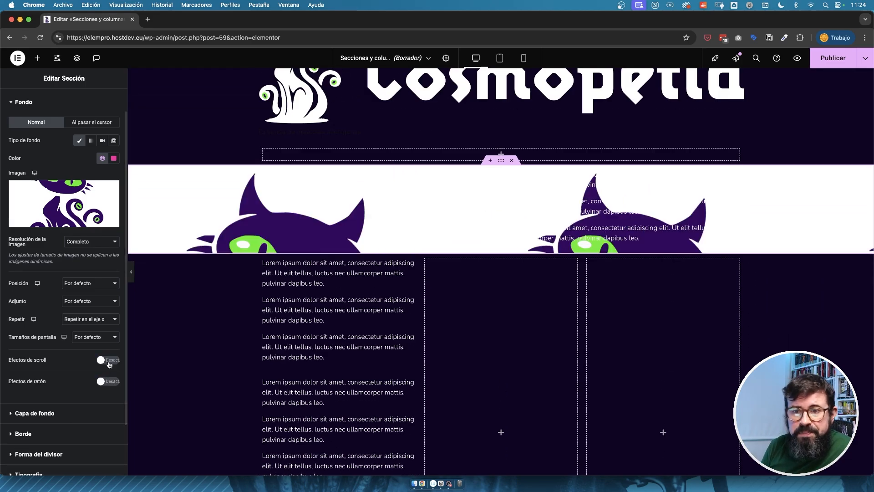
Add a classic background overlay to the section in black (#000000).
click(31, 413)
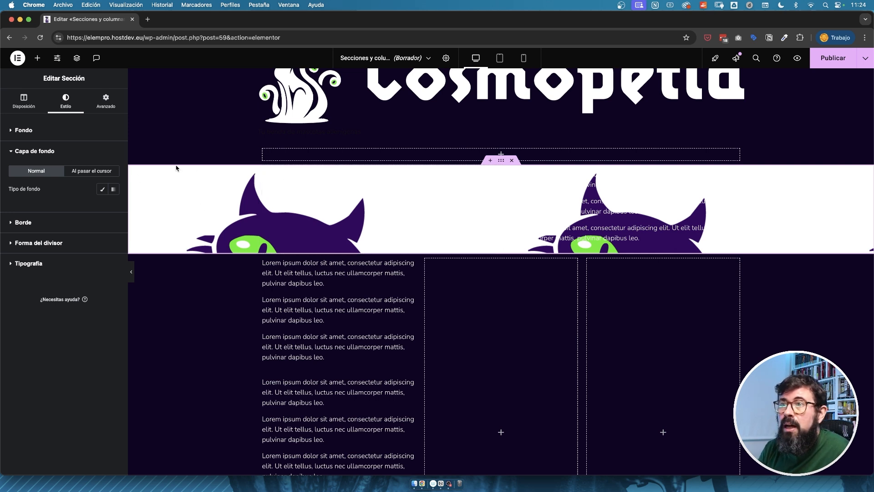
click(103, 189)
click(113, 207)
drag(90, 290, 22, 317)
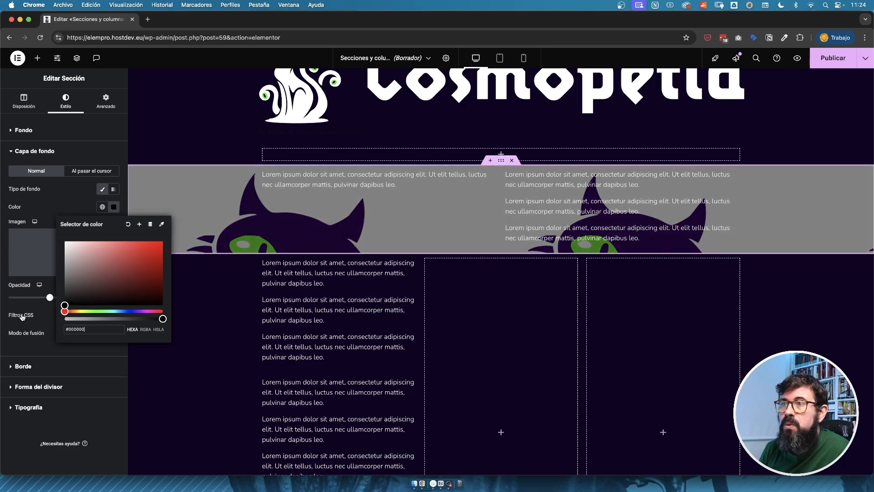
click(86, 300)
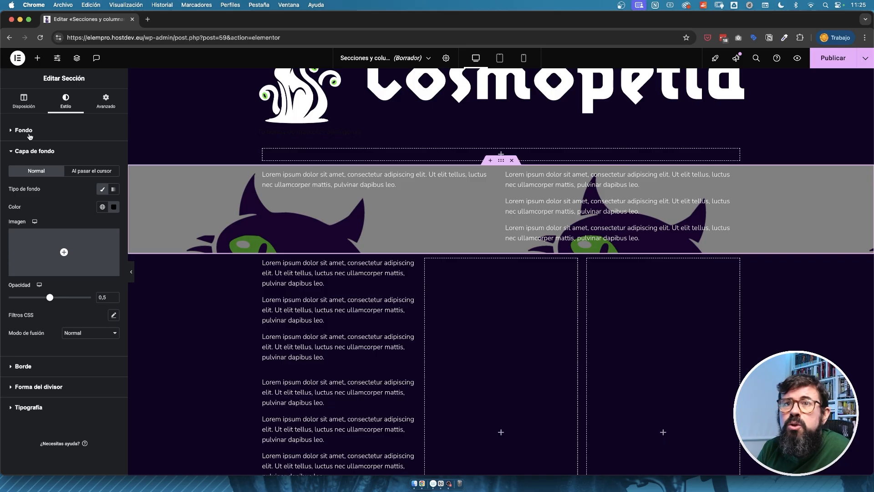
Switch the section background to a gradient, using the global colours Principal as first colour and Secundario as second.
click(28, 134)
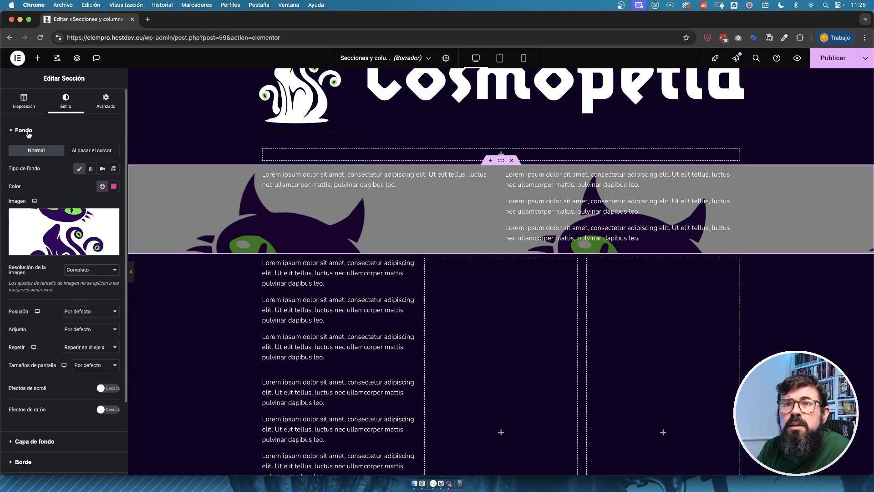
click(91, 169)
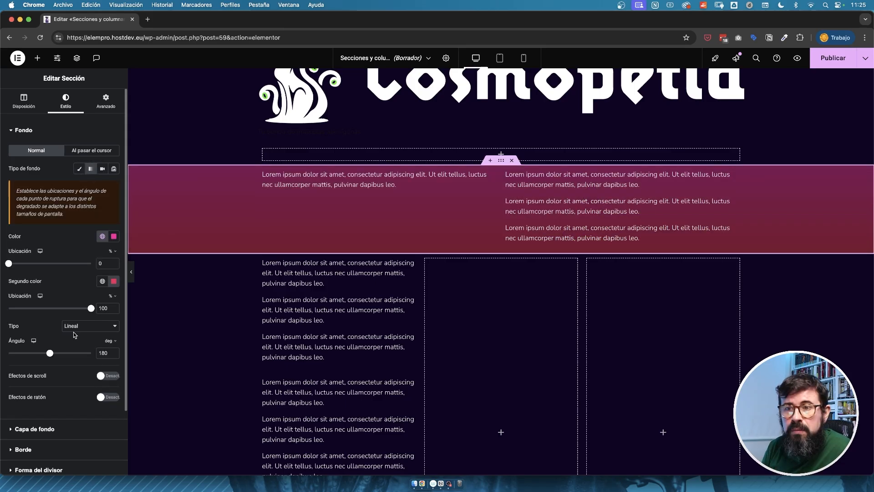
click(114, 236)
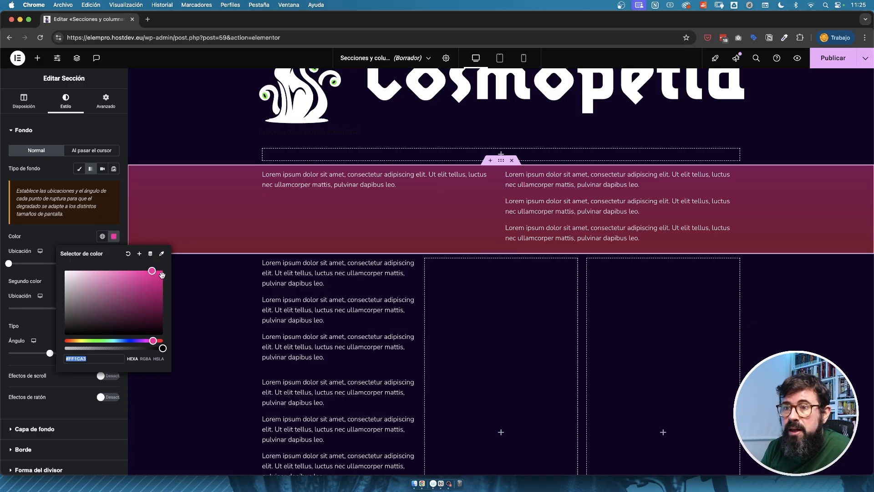
click(103, 236)
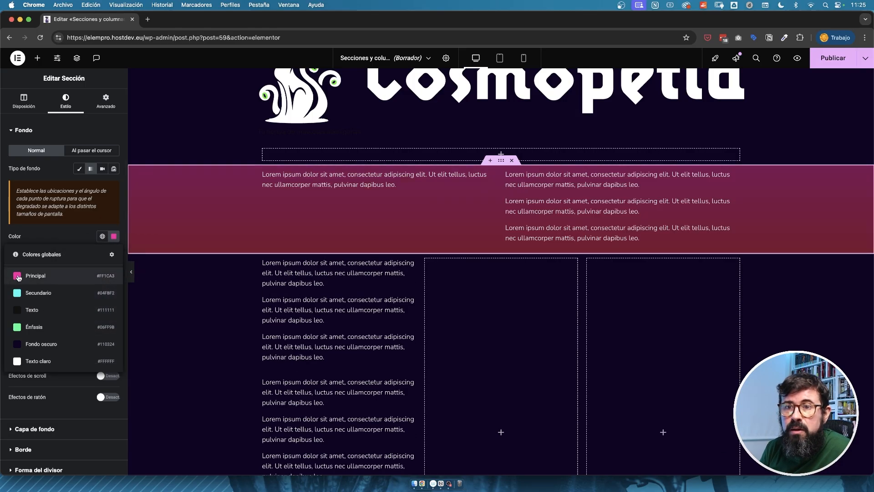
click(17, 276)
click(113, 282)
click(102, 281)
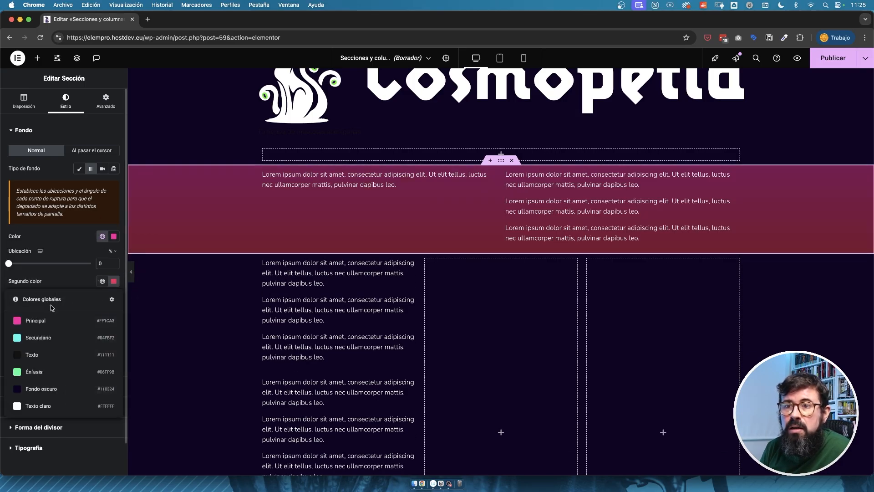
click(16, 341)
Clear the colour of the section's background overlay.
scroll(25, 385, down, 1)
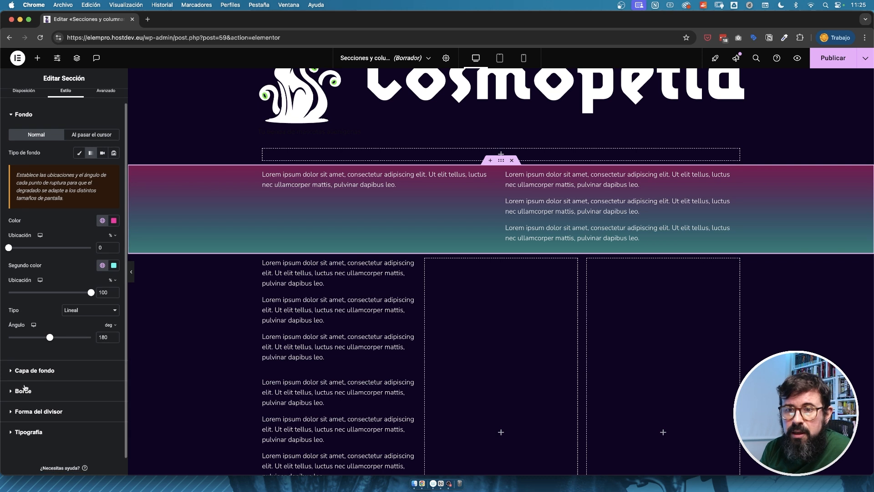
click(33, 371)
click(113, 207)
click(130, 226)
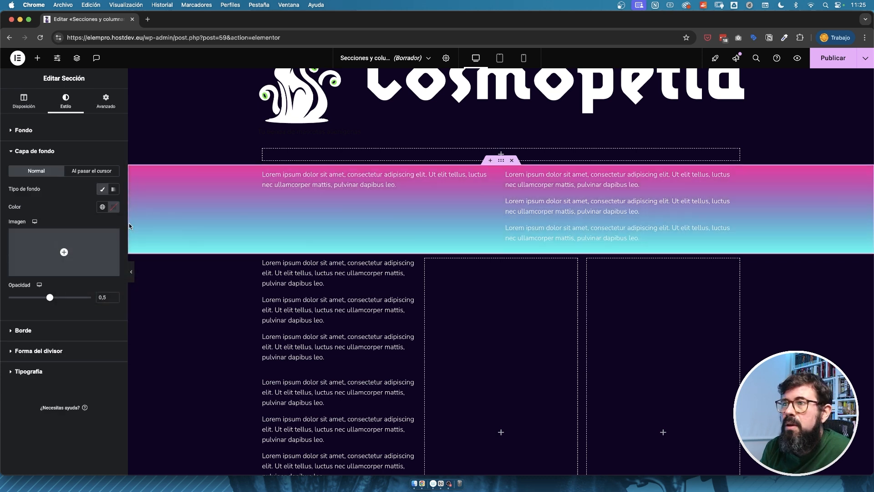
Try the video and image slideshow background types for the section to show their options.
click(41, 131)
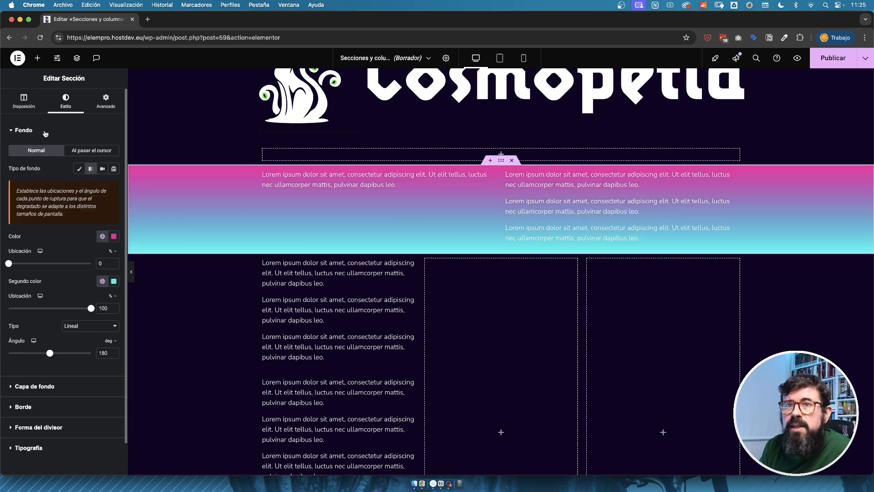
click(102, 169)
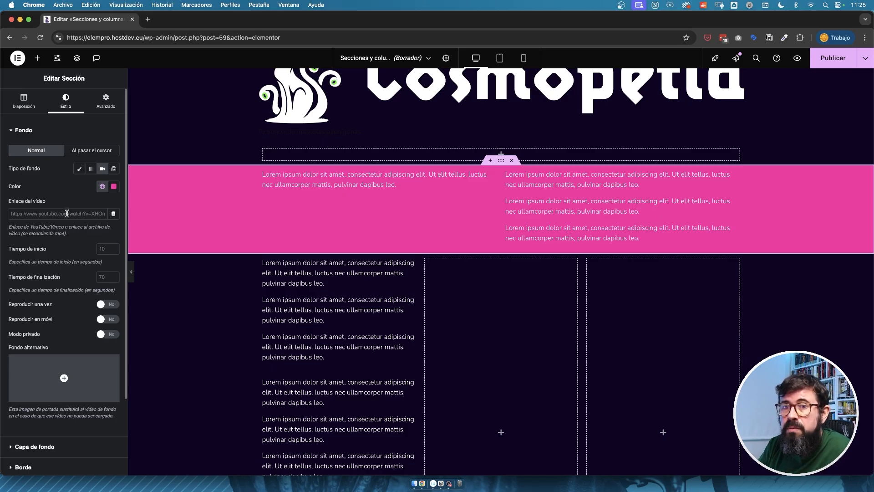
click(114, 168)
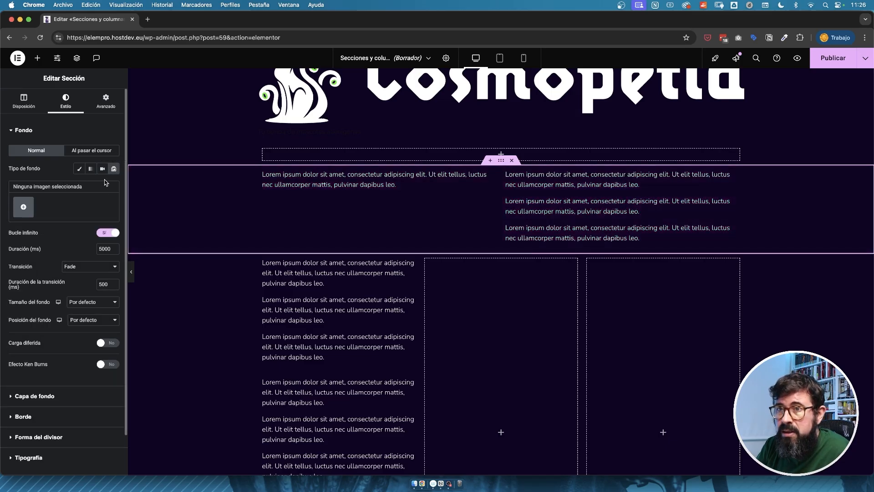
click(23, 130)
click(25, 171)
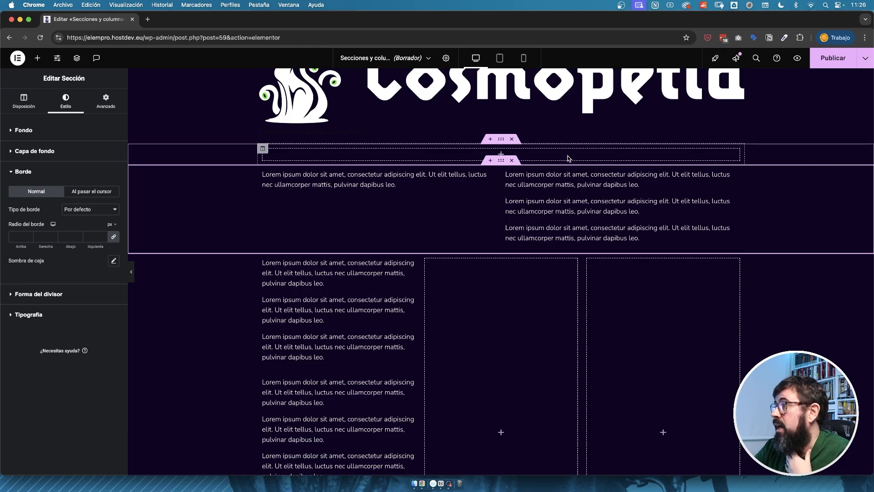
Return the section's background type to Clásico and remove the cat image.
click(23, 130)
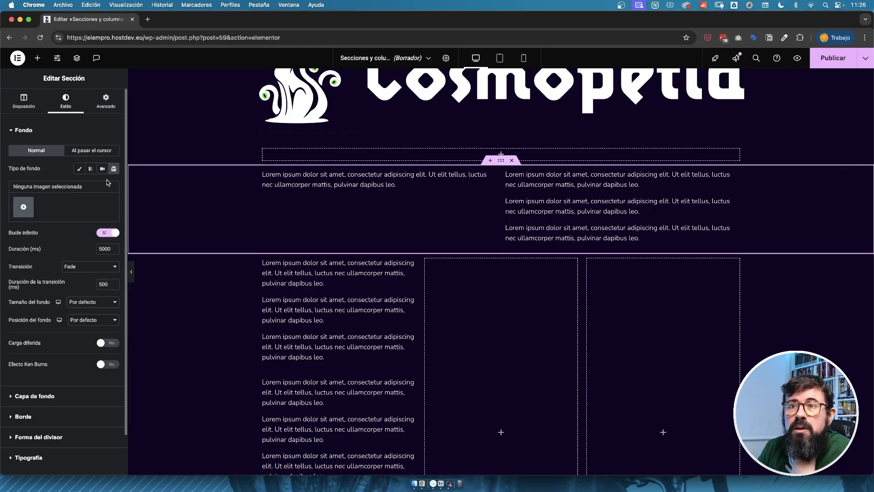
click(84, 169)
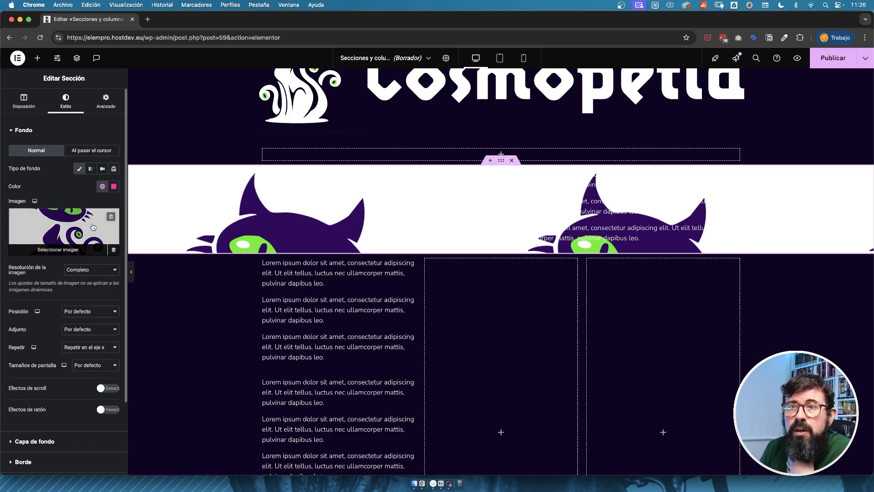
click(110, 217)
Set the section's border type to Continuo.
click(35, 349)
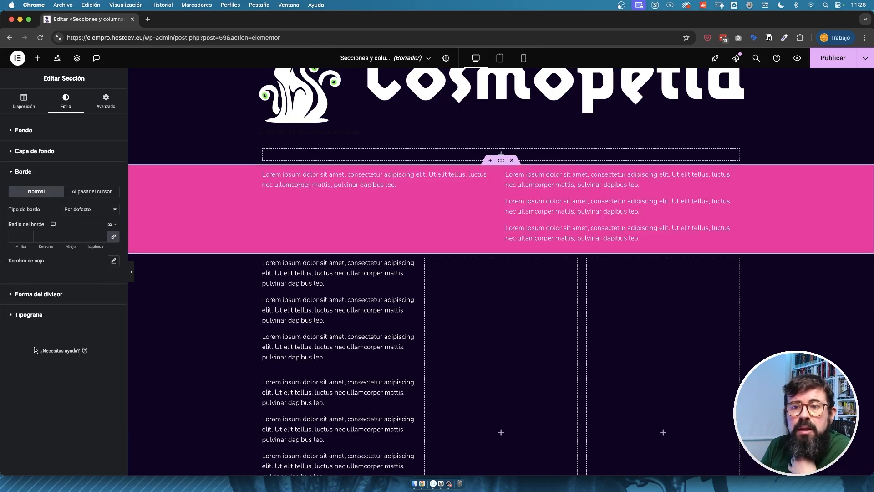
click(105, 211)
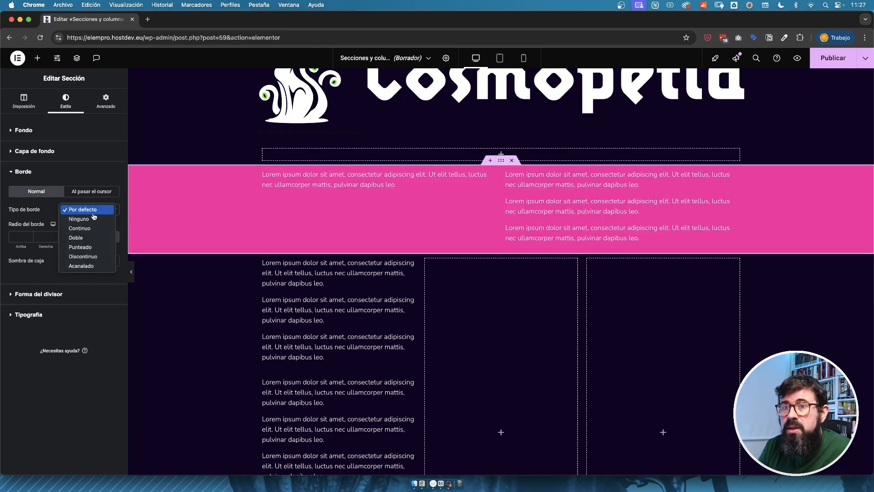
click(88, 228)
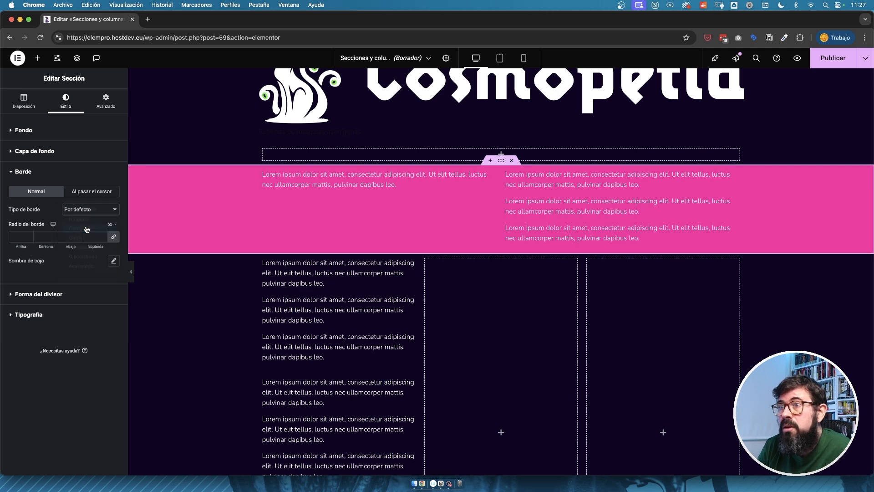
click(91, 210)
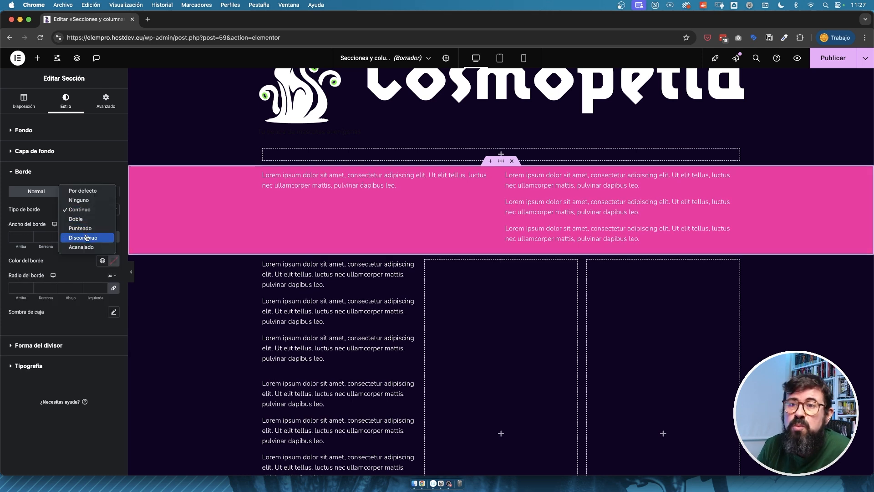
click(94, 212)
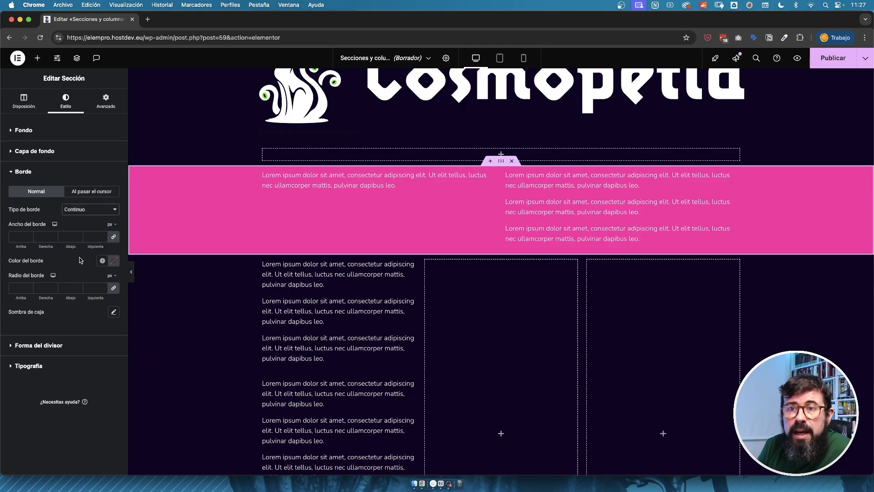
Make the section border white and 10 px wide, with an unlinked lower width of 20 px.
click(114, 261)
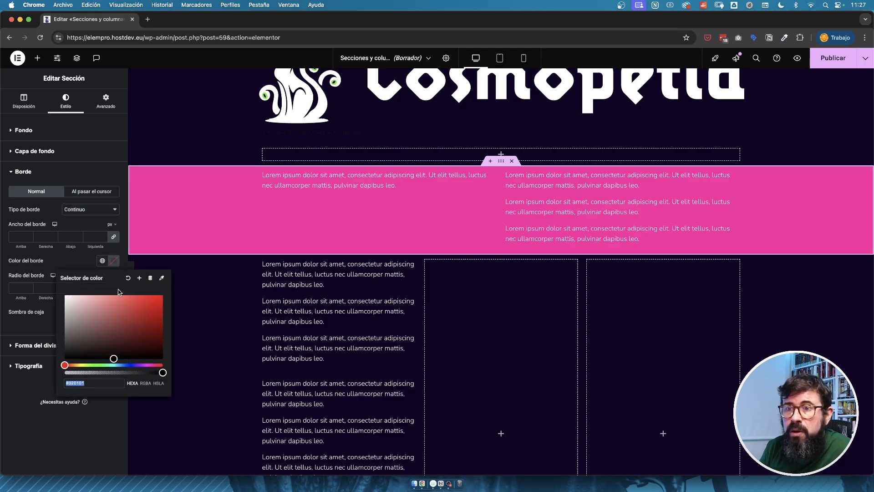
click(20, 237)
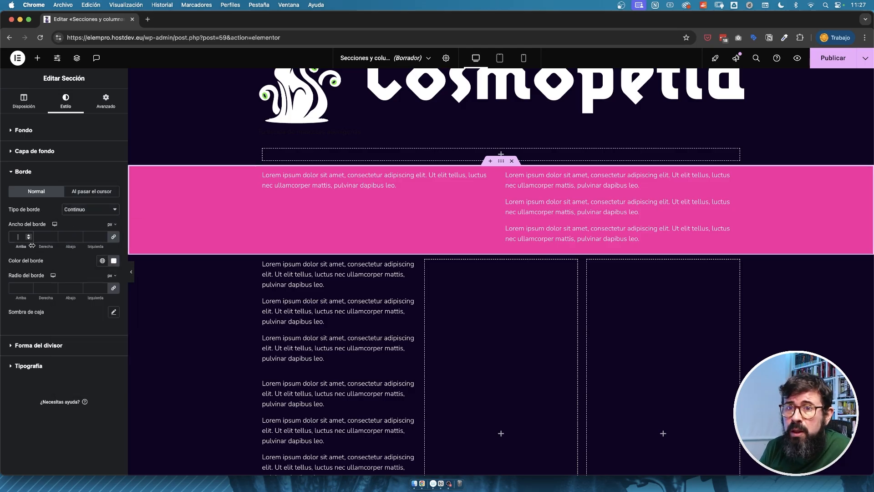
text(10)
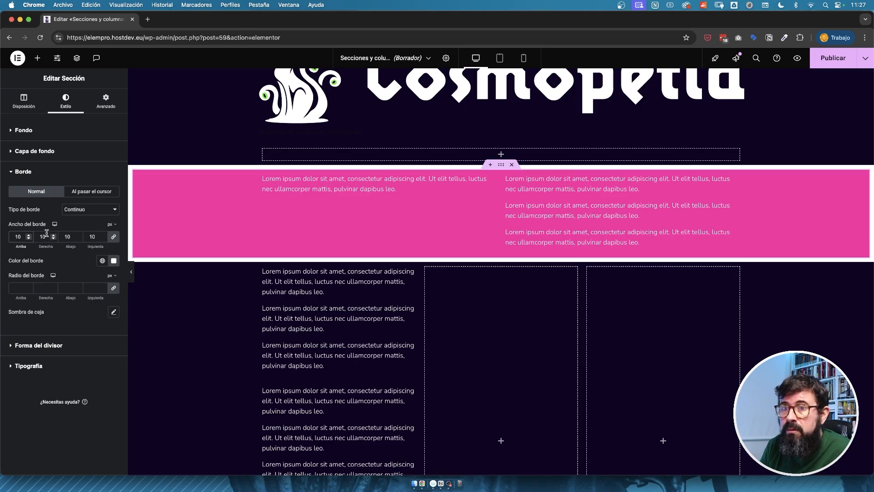
click(113, 238)
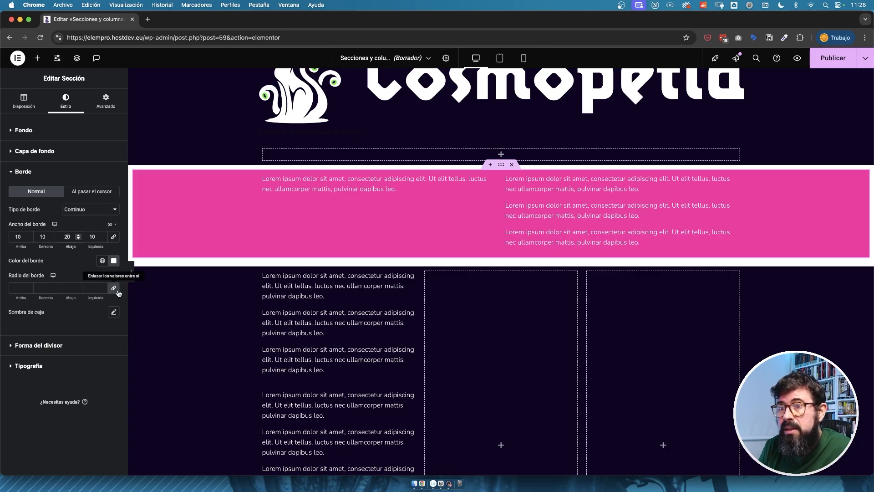
Try a border radius of 30 px on all corners of the section, and clear the value.
click(18, 288)
text(3)
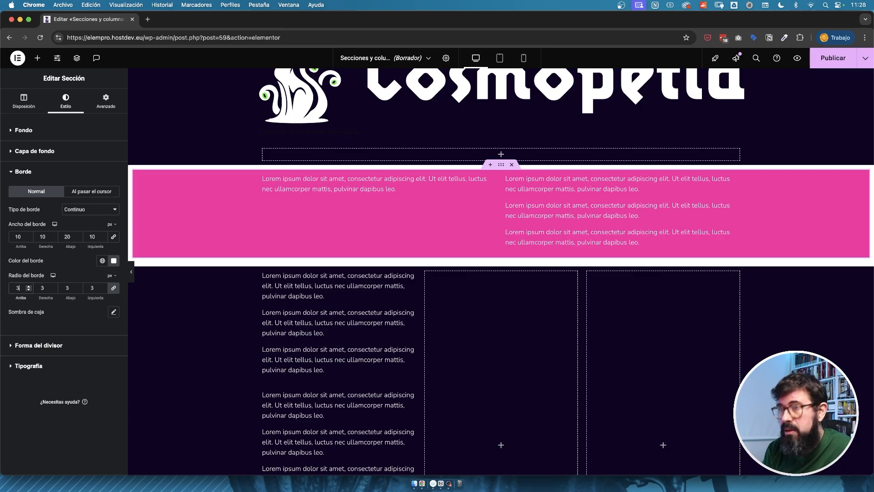
text(0)
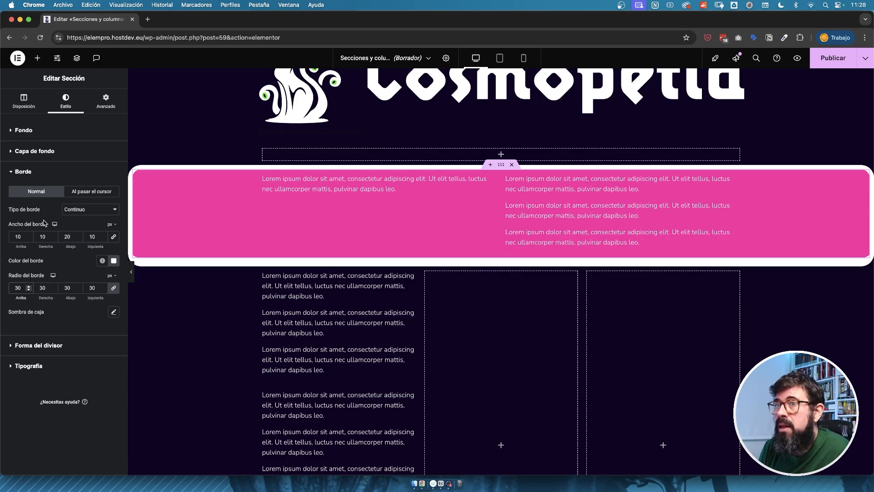
key(BackSpace)
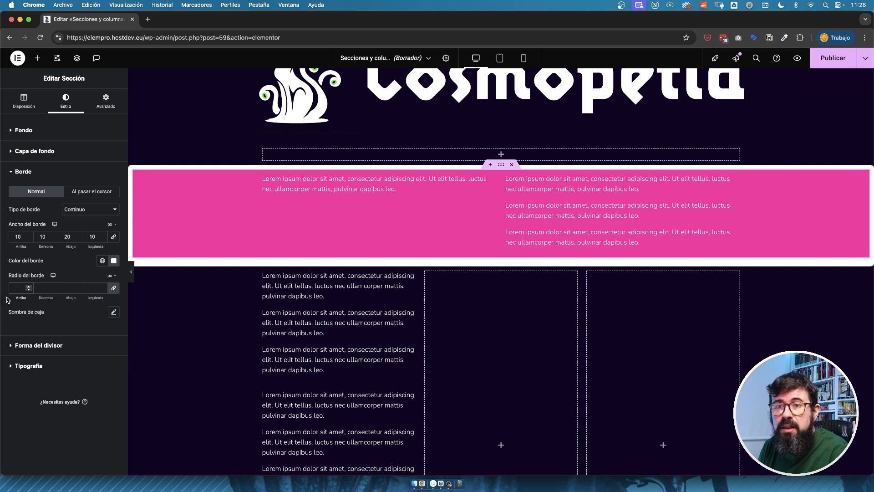
Add a box shadow to the section and give it a light semi-transparent colour.
click(113, 311)
click(107, 334)
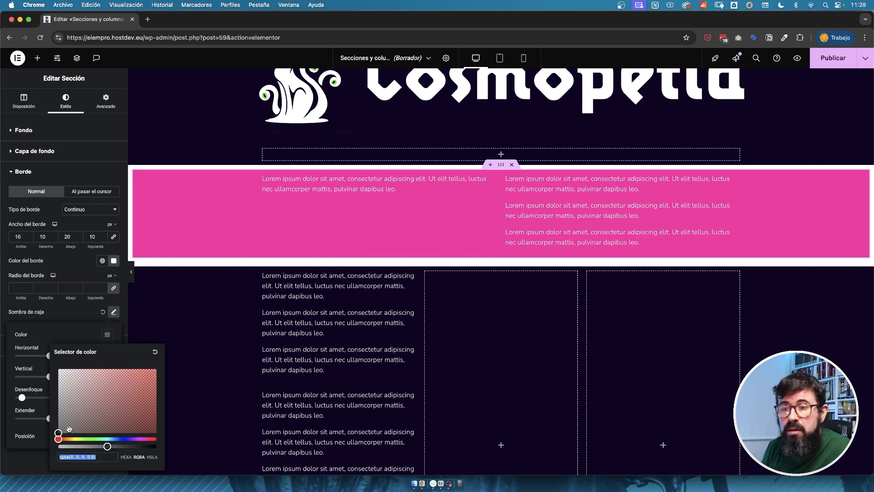
drag(136, 381, 75, 444)
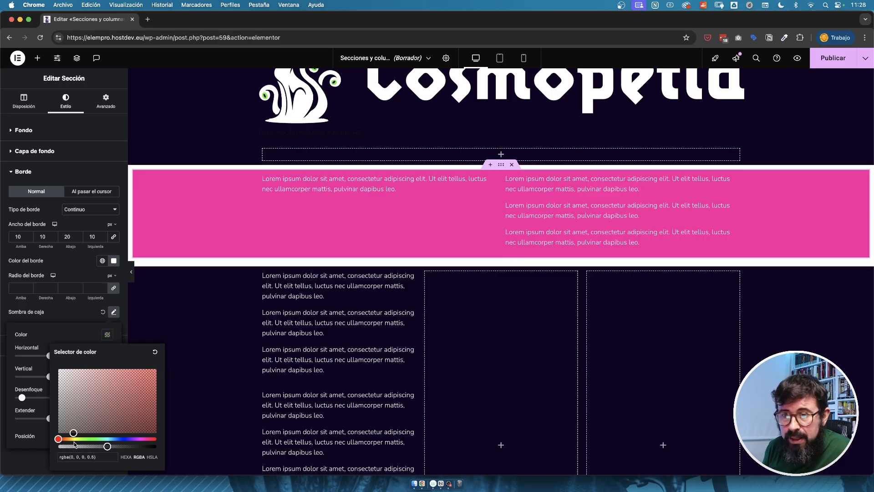
click(76, 438)
drag(151, 378, 79, 313)
click(77, 314)
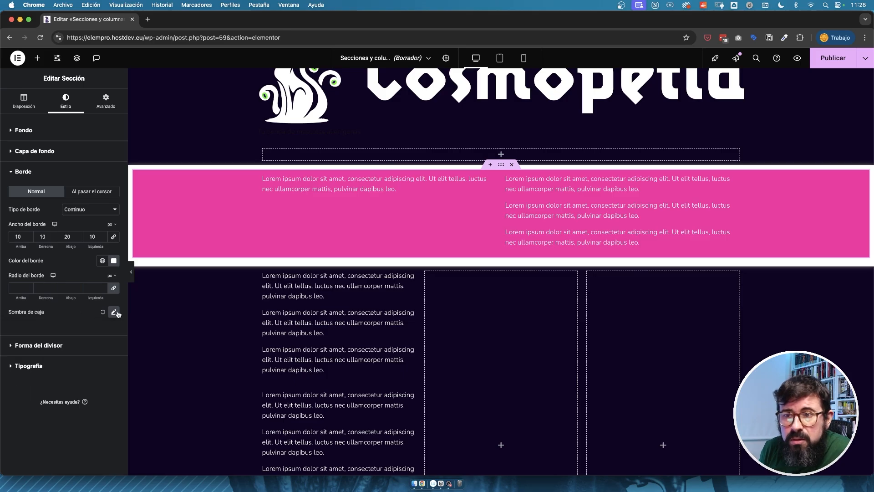
Try a vertical offset of 48 for the section's box shadow, and reset the shadow to default.
click(114, 311)
drag(50, 377, 67, 376)
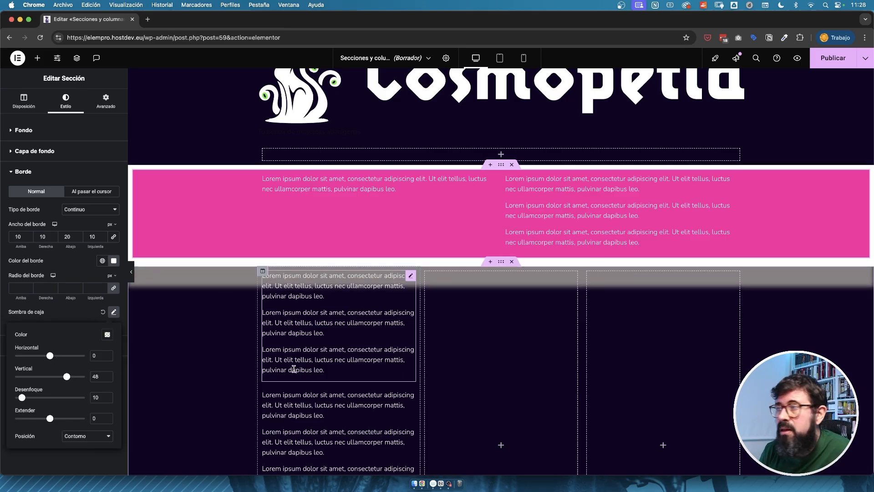
click(105, 312)
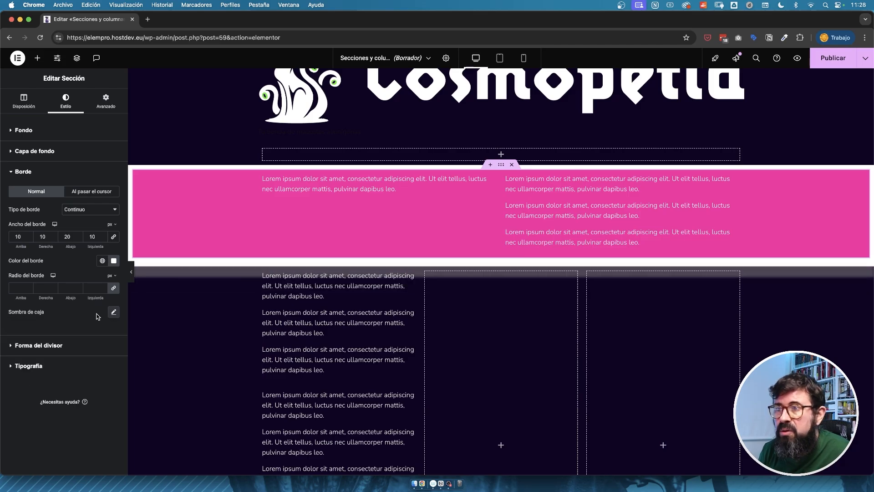
Link the section's border width values again and clear them.
click(114, 237)
double_click(97, 239)
key(BackSpace)
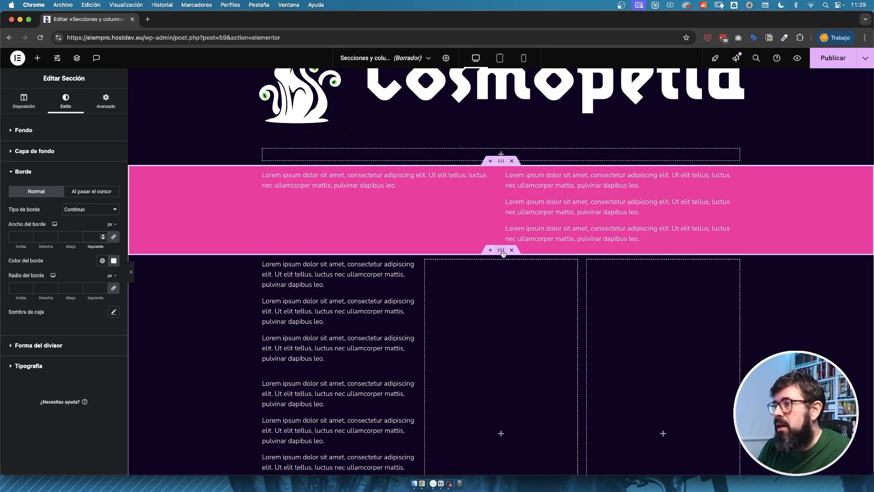
Give the section with the three columns a classic background in the global green colour.
click(501, 252)
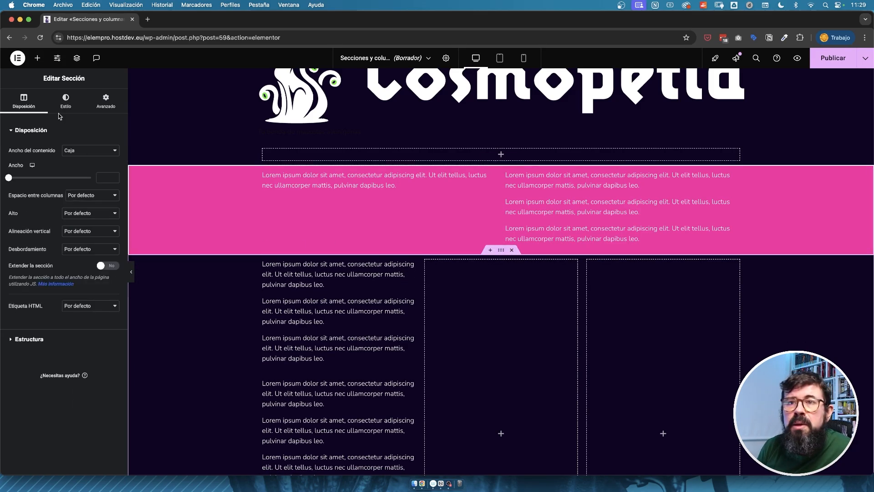
click(65, 101)
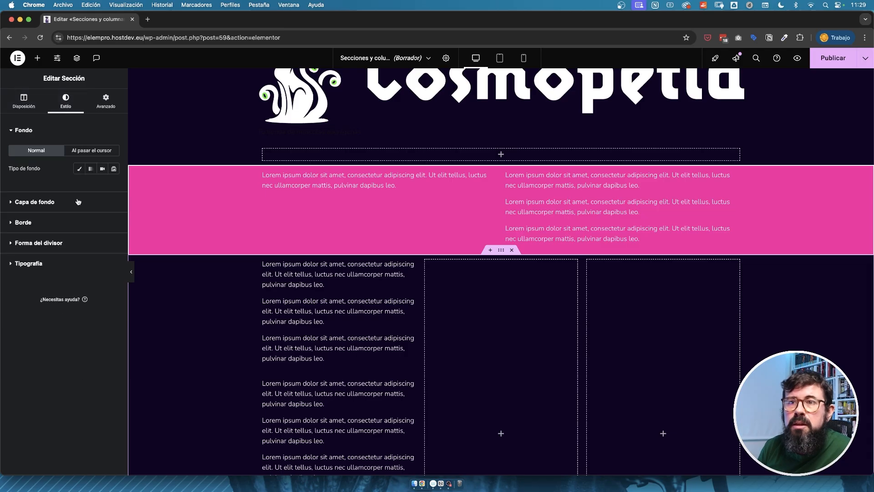
click(80, 169)
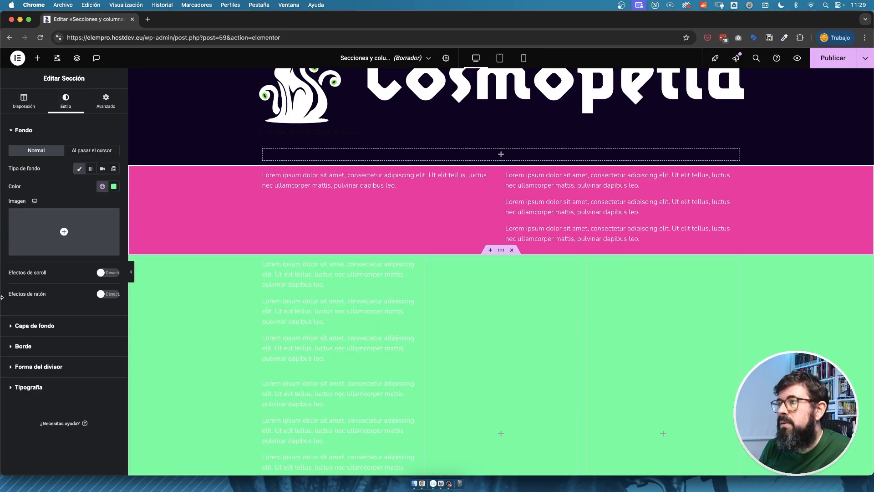
Try shape dividers on the pink section: zigzag peaks along its upper edge and a layered V-shaped fan along its lower edge.
click(496, 171)
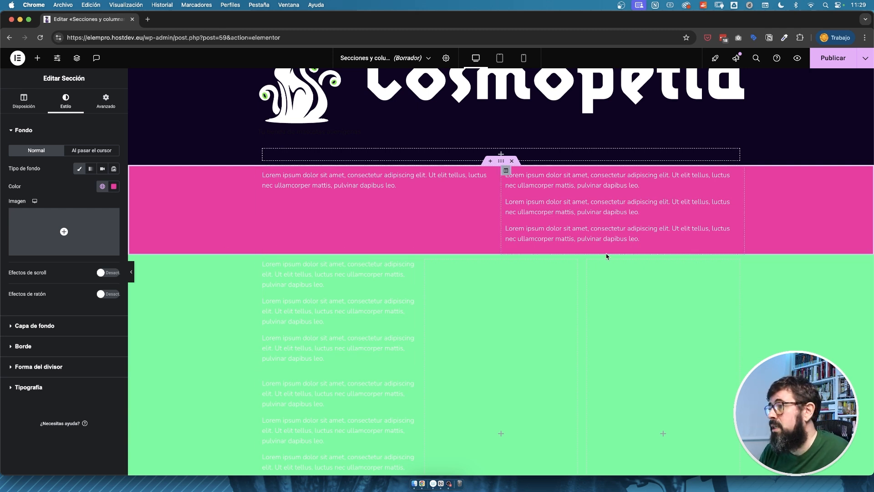
click(22, 370)
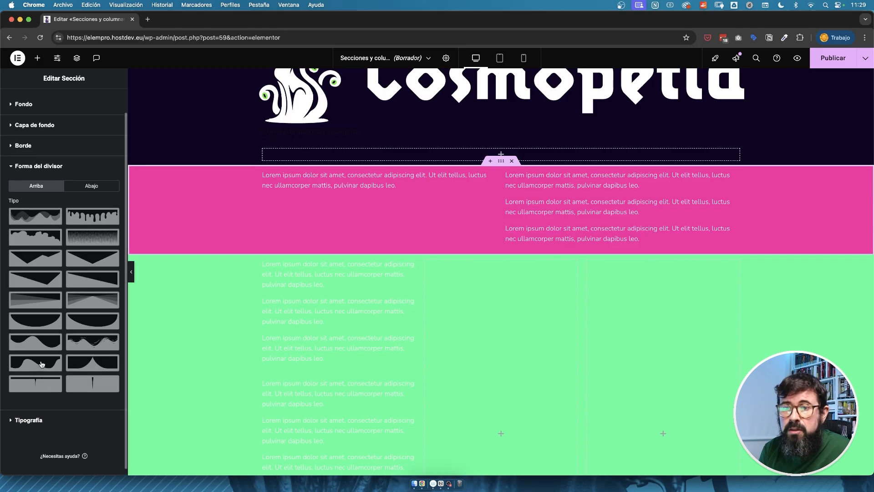
click(47, 290)
scroll(45, 291, down, 1)
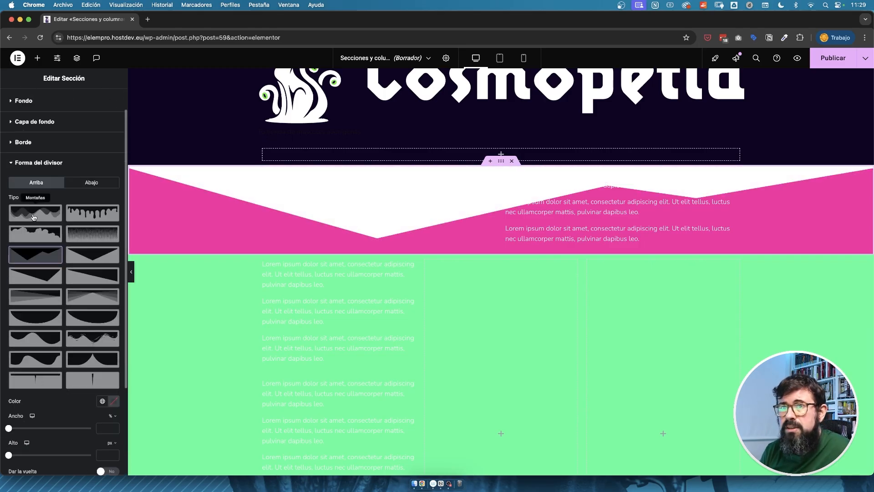
click(92, 182)
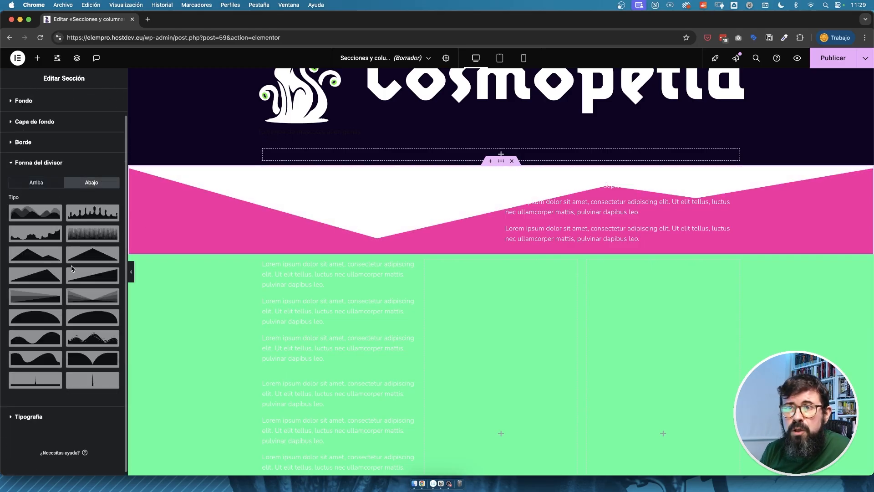
click(97, 299)
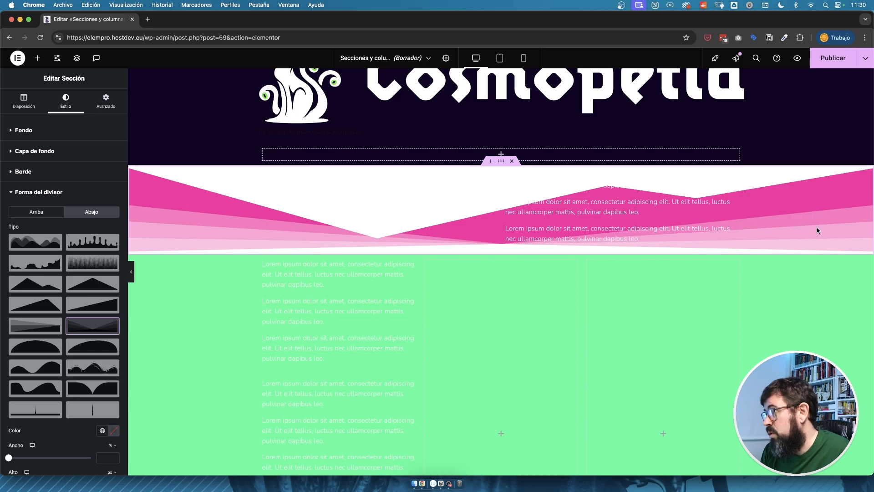
Colour the pink section's lower divider with the global green and its upper divider with the dark page colour.
click(111, 432)
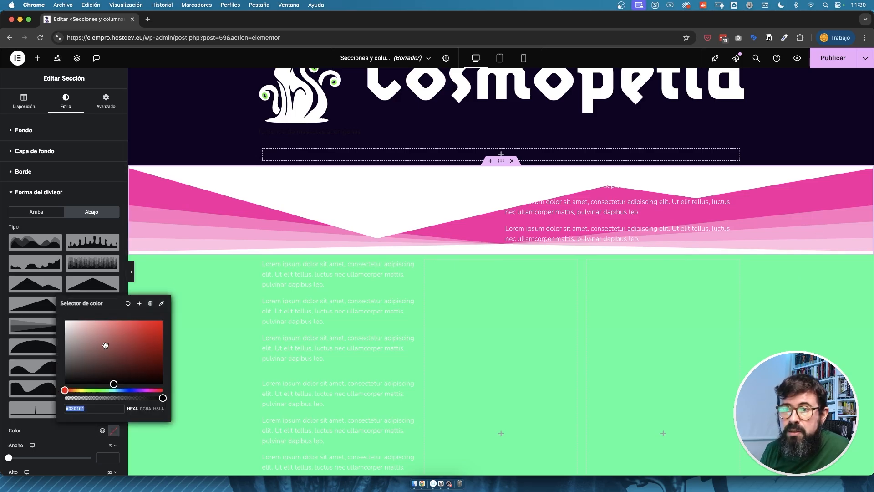
click(102, 431)
click(79, 378)
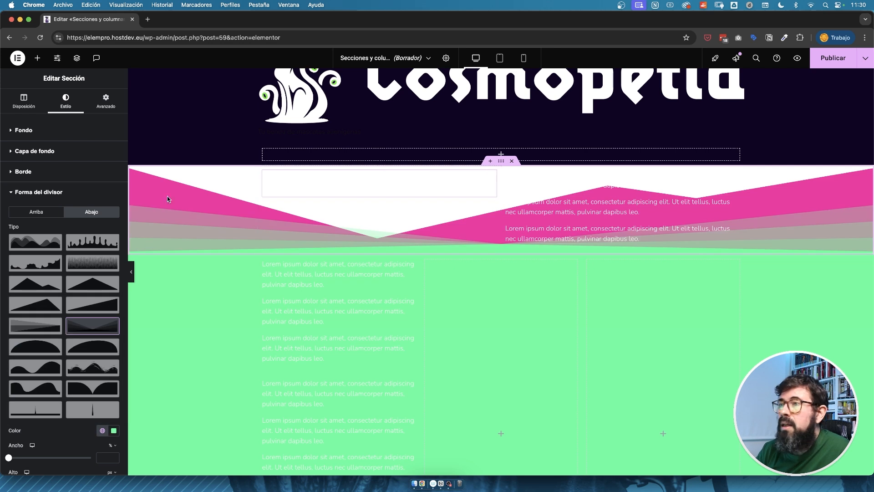
click(36, 213)
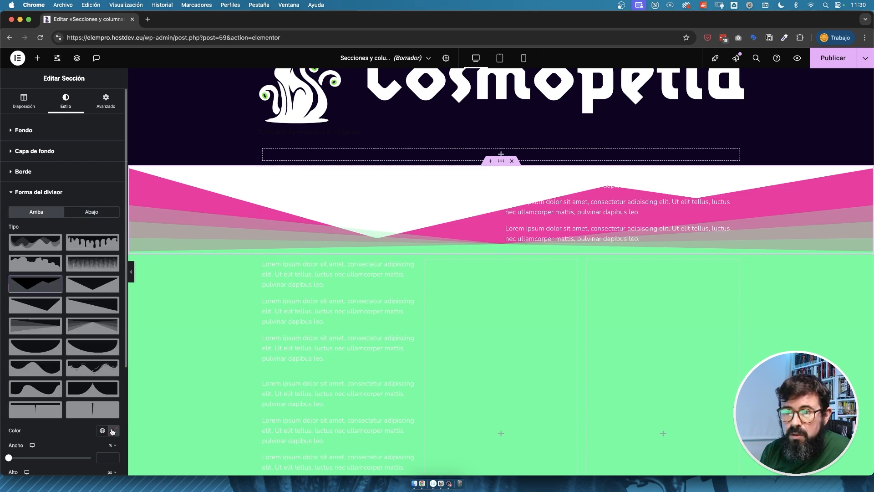
click(112, 431)
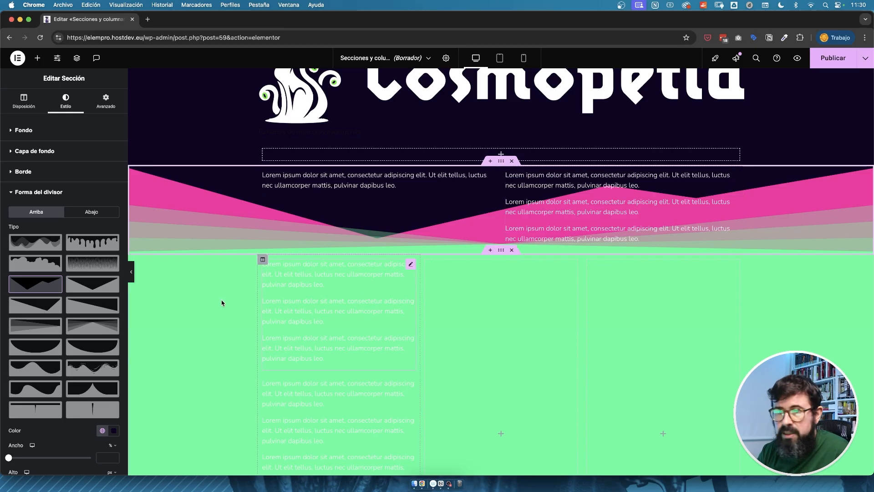
Remove both shape dividers from the pink section, trying a width of 117 % and a height of 86 px on the lower one.
click(48, 289)
click(91, 211)
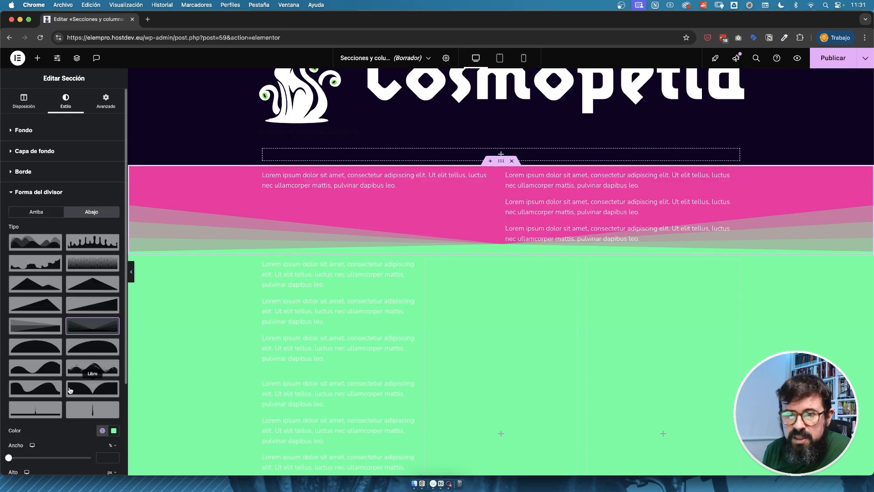
scroll(70, 390, down, 3)
scroll(69, 391, down, 1)
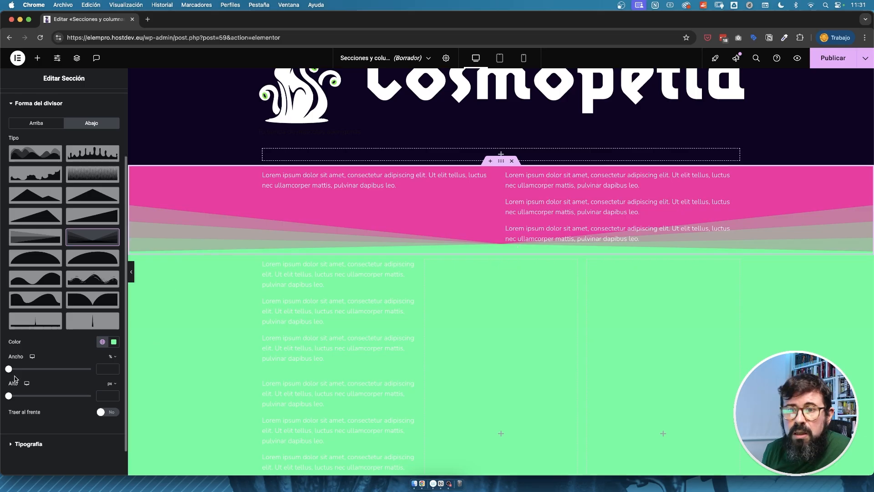
drag(30, 398, 23, 373)
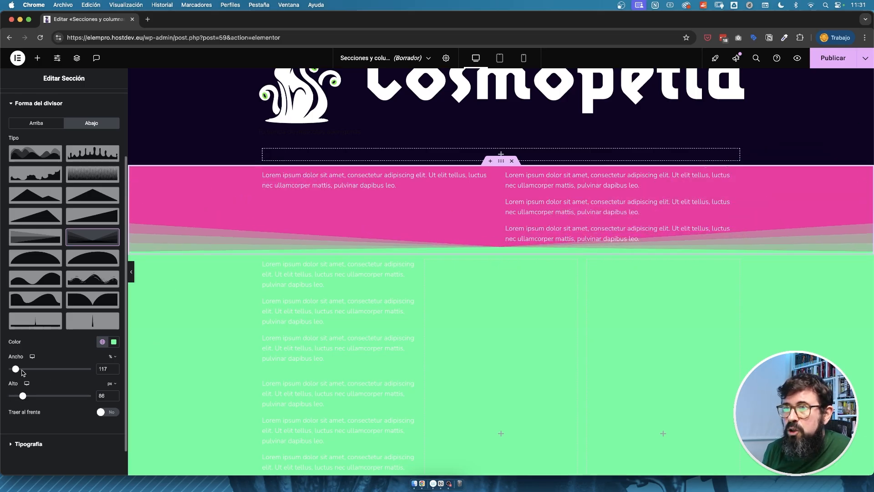
click(100, 240)
click(102, 192)
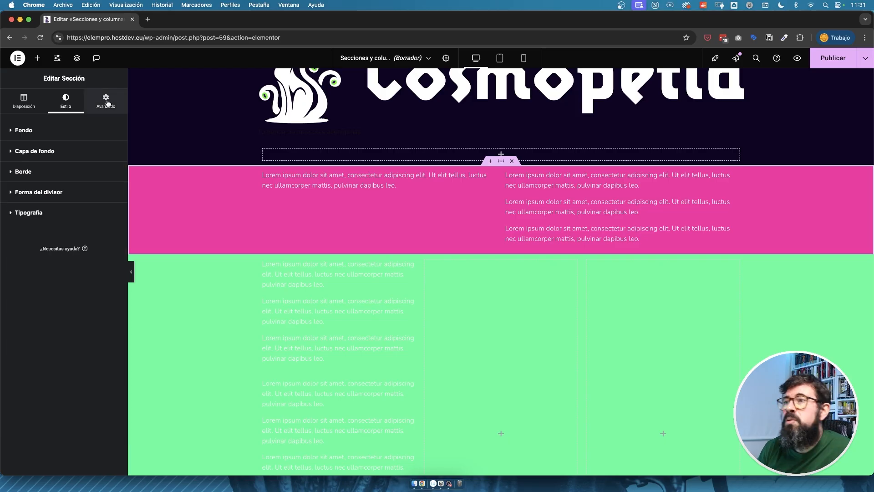
Set the pink section's top margin to 100 px and, with the sides unlinked, its bottom margin to 0.
click(115, 105)
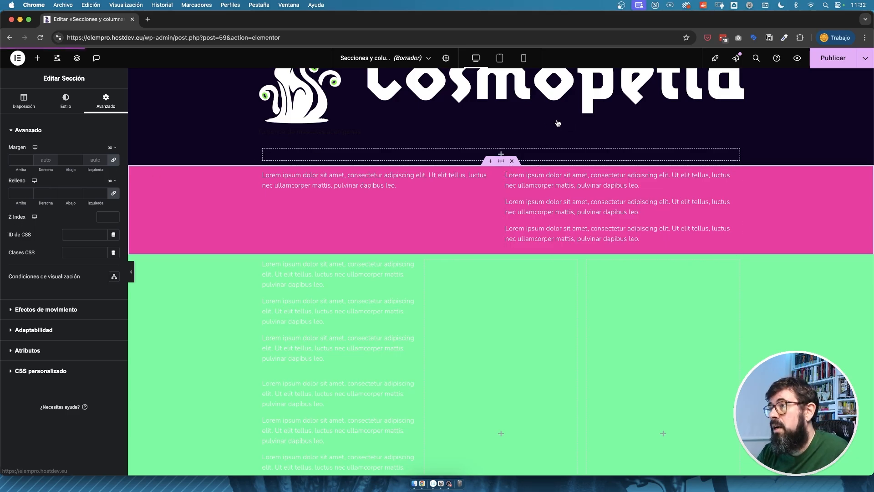
click(16, 157)
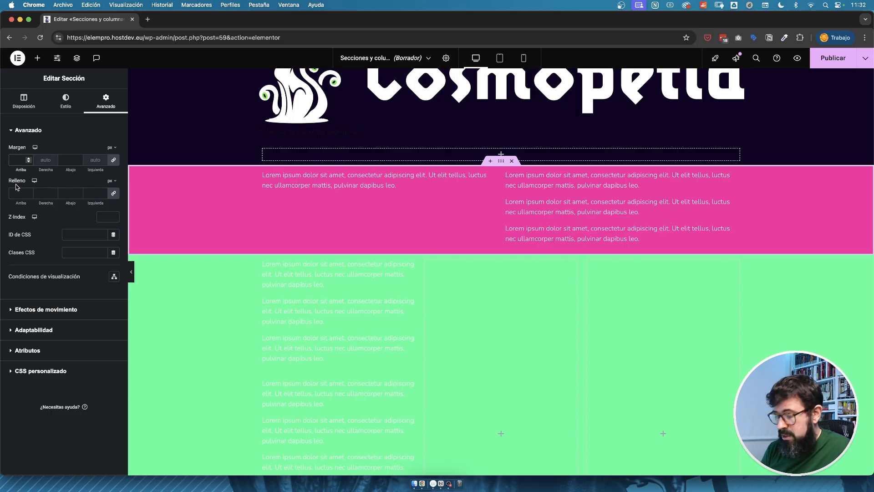
text(100)
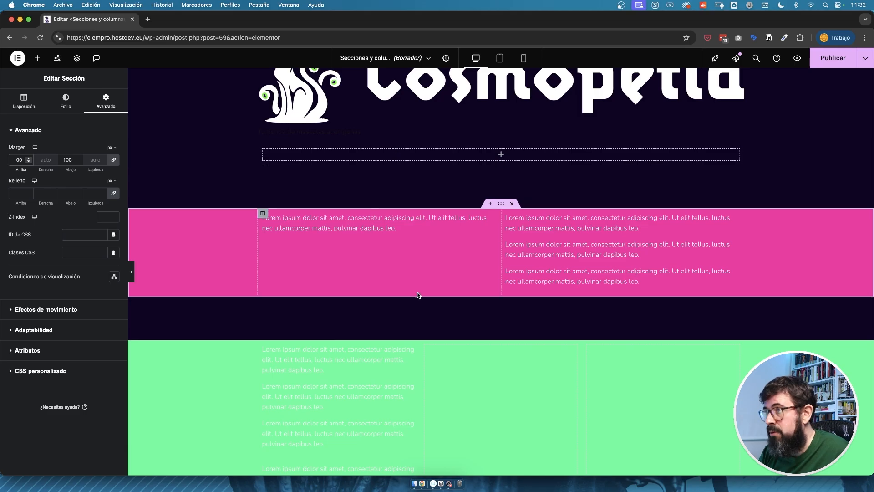
click(113, 160)
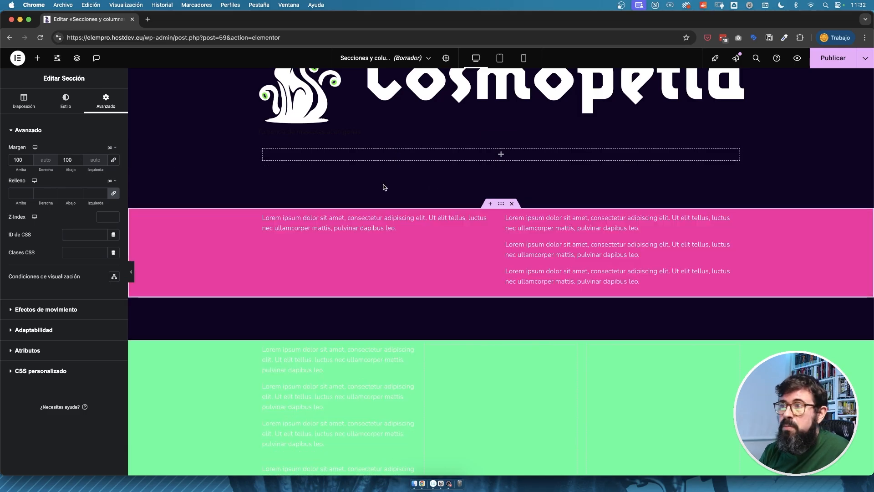
click(66, 159)
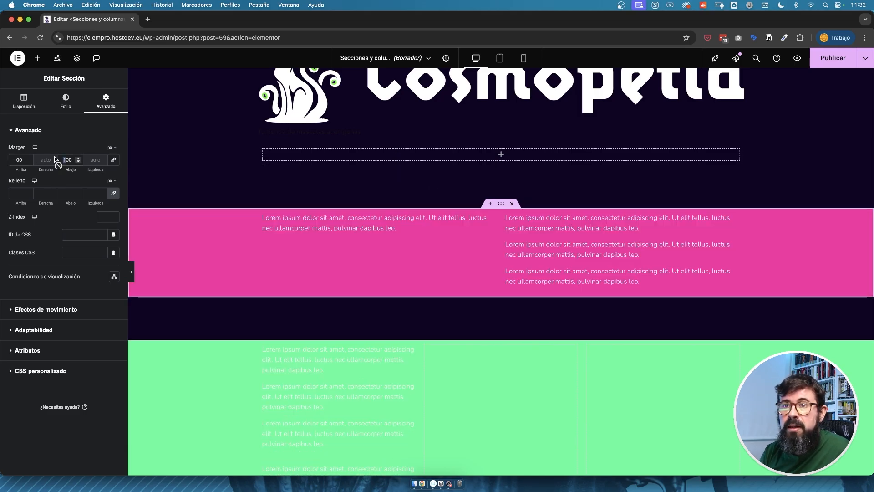
text(0)
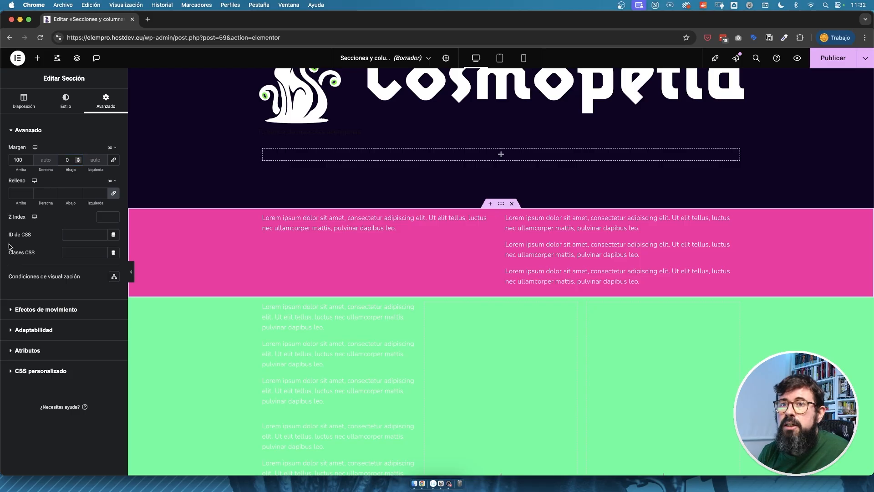
Set the pink section's padding to 100 px on all sides, and the unlinked top padding to 0.
click(46, 193)
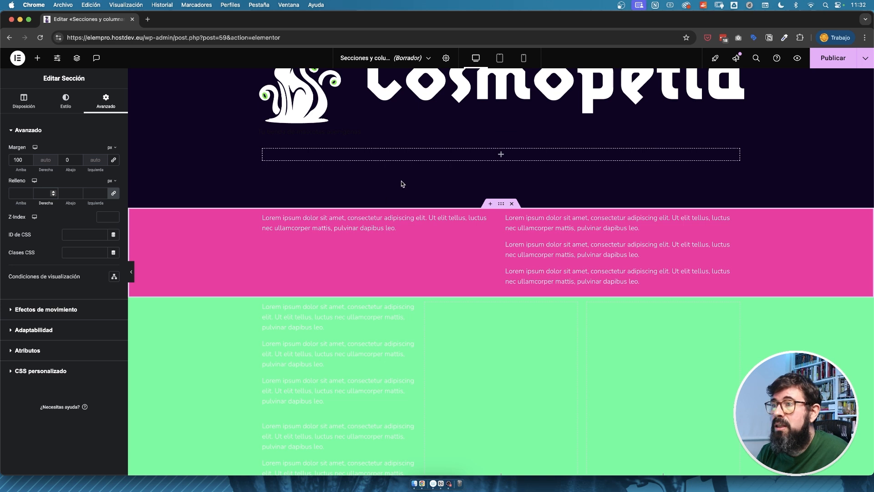
click(22, 194)
text(50)
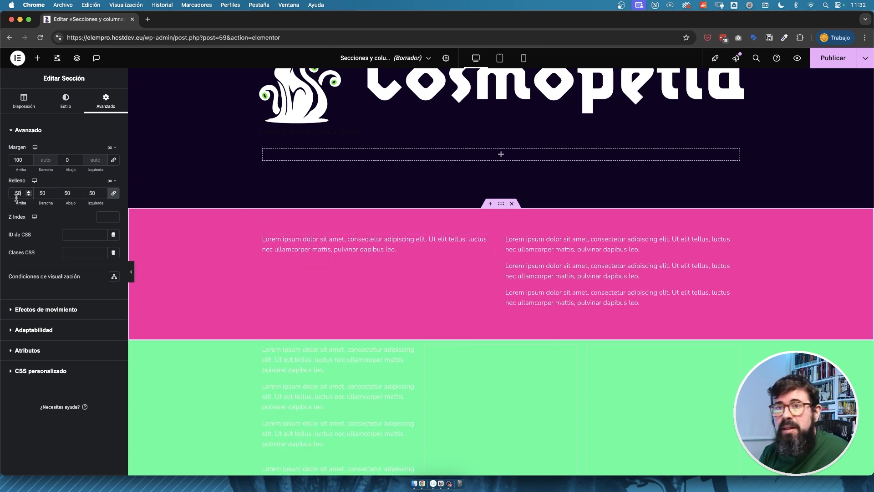
drag(17, 196, 4, 195)
text(100)
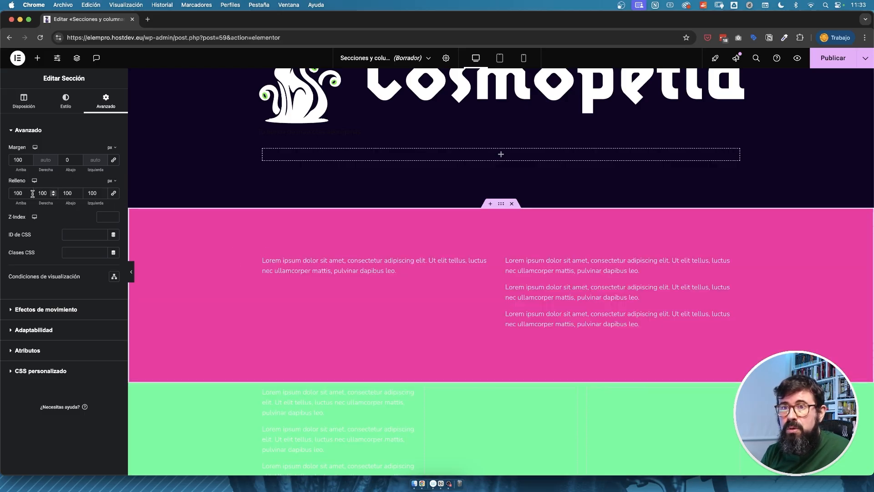
drag(23, 193, 5, 199)
text(0)
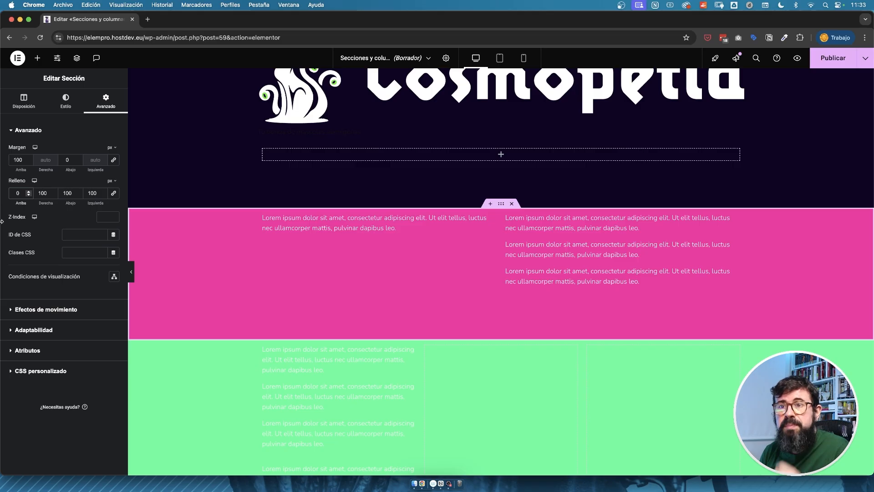
Look through the pink section's motion effects and its responsive settings for reversed columns and visibility.
click(113, 147)
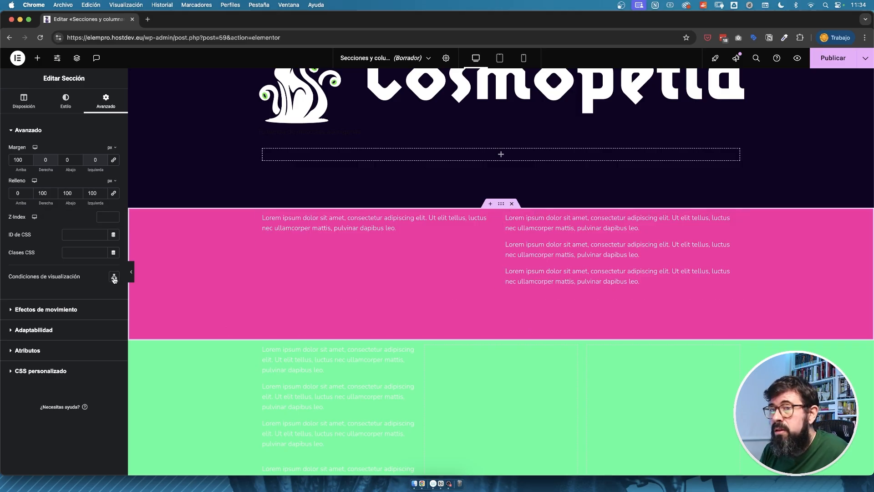
click(10, 131)
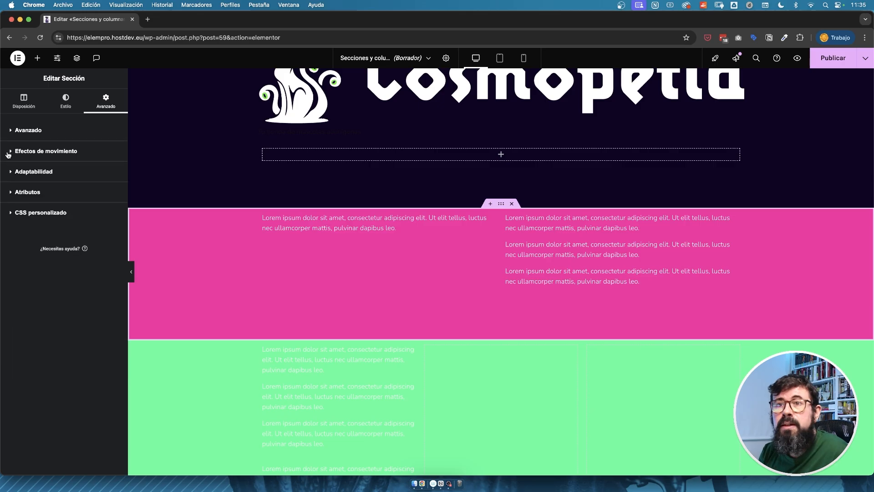
click(11, 152)
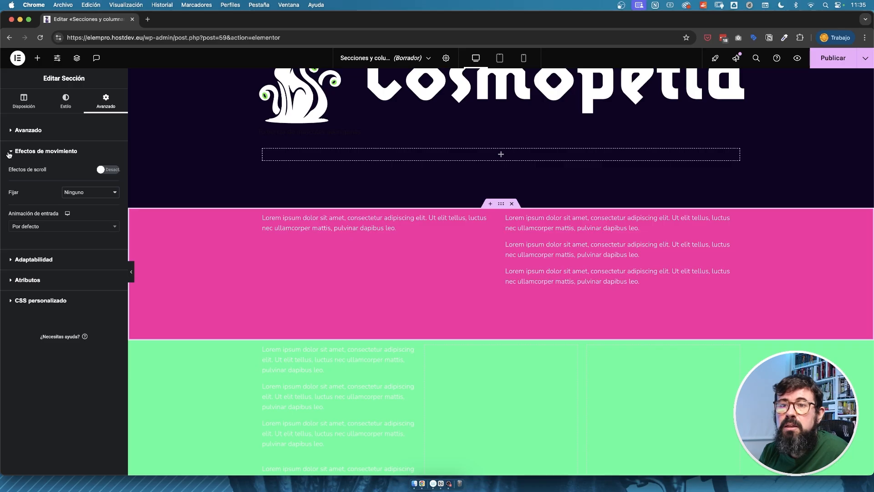
click(12, 152)
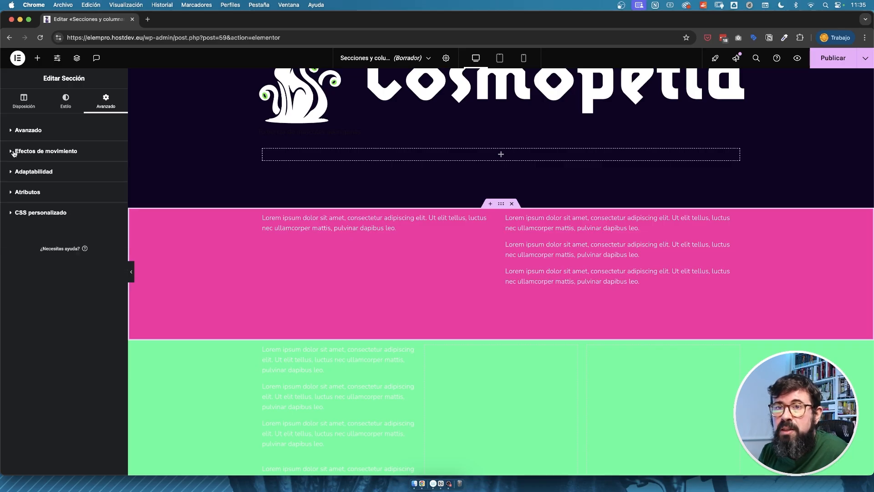
click(13, 172)
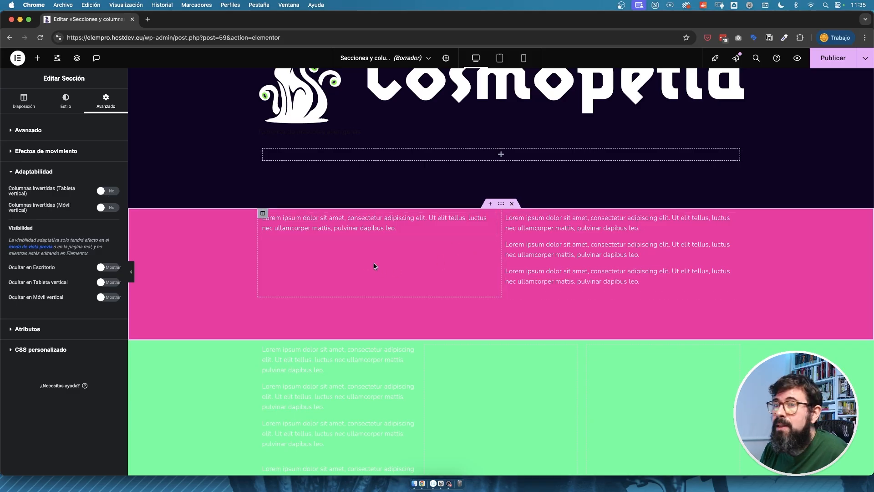
Replace the first word of the text in the pink section's second column with "AAAAAAA".
click(670, 227)
double_click(25, 201)
text(AAAAAAA)
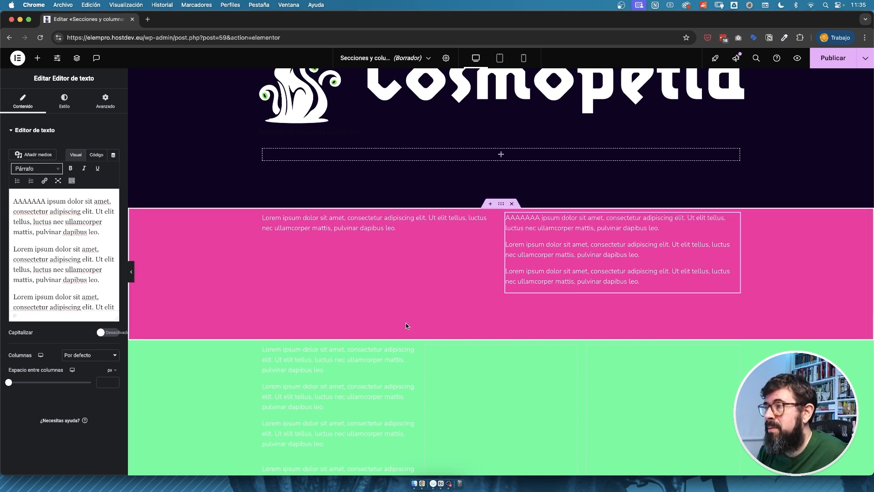
In mobile view, try reversing the pink section's column order for vertical mobile and restore the original order.
click(524, 58)
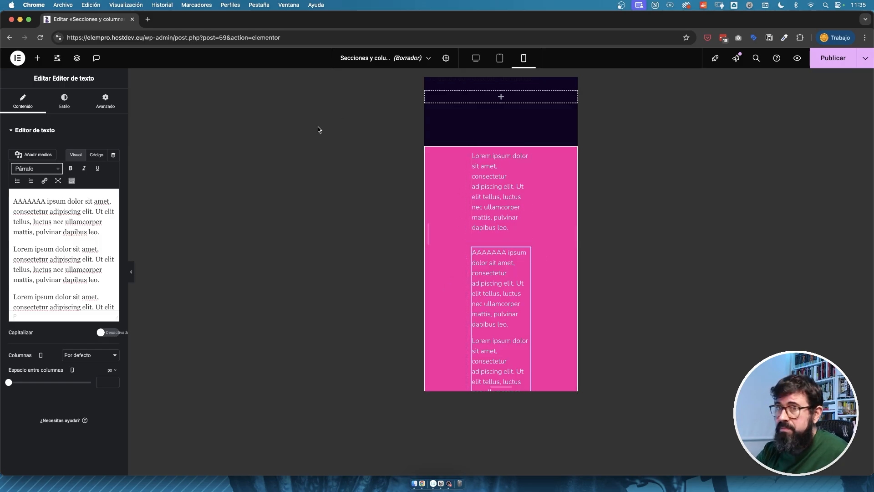
click(106, 102)
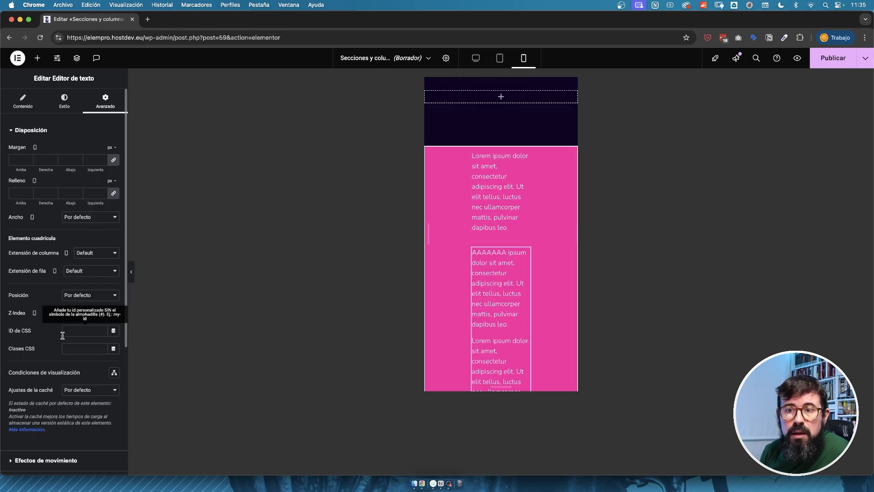
scroll(62, 335, down, 3)
scroll(62, 336, down, 2)
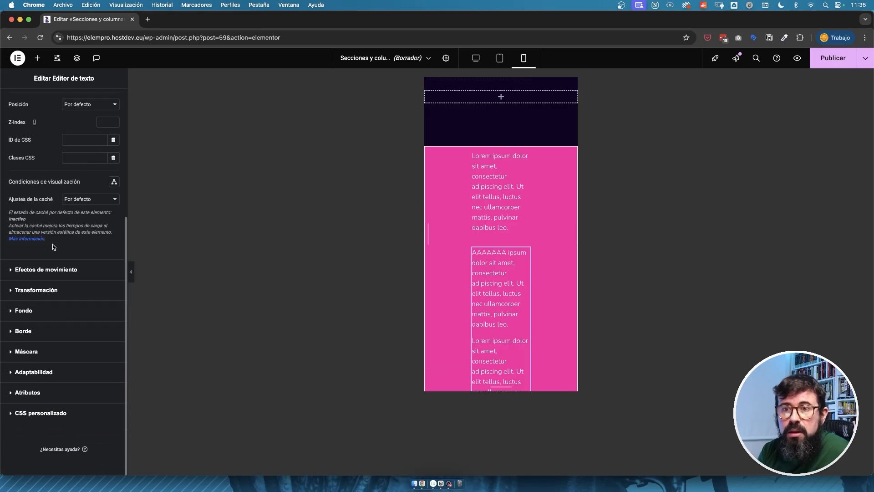
scroll(57, 337, up, 5)
scroll(57, 336, down, 3)
click(502, 190)
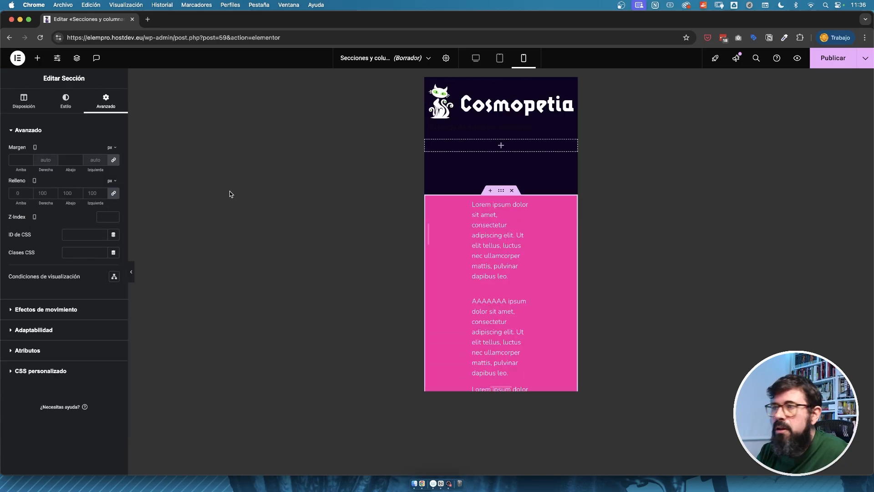
click(62, 330)
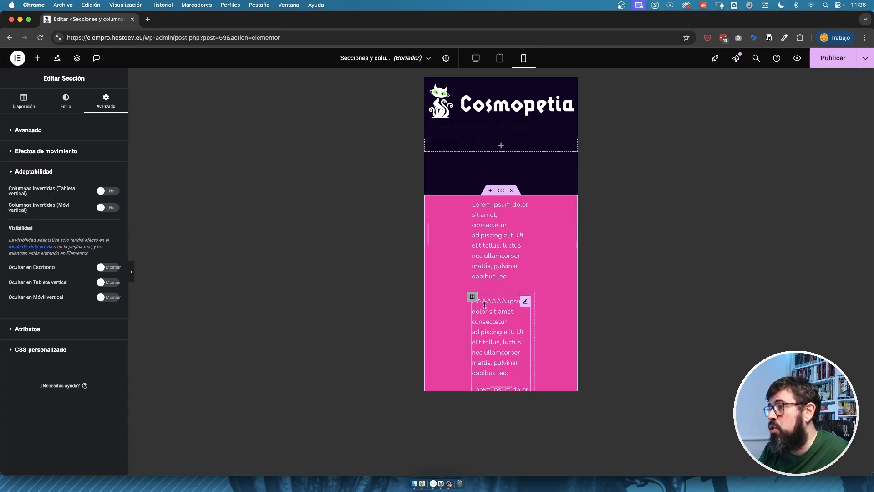
click(108, 208)
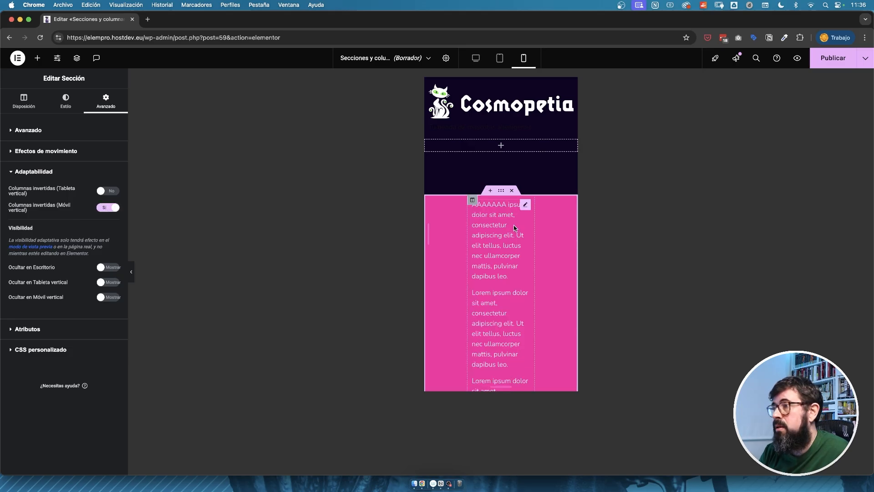
click(108, 208)
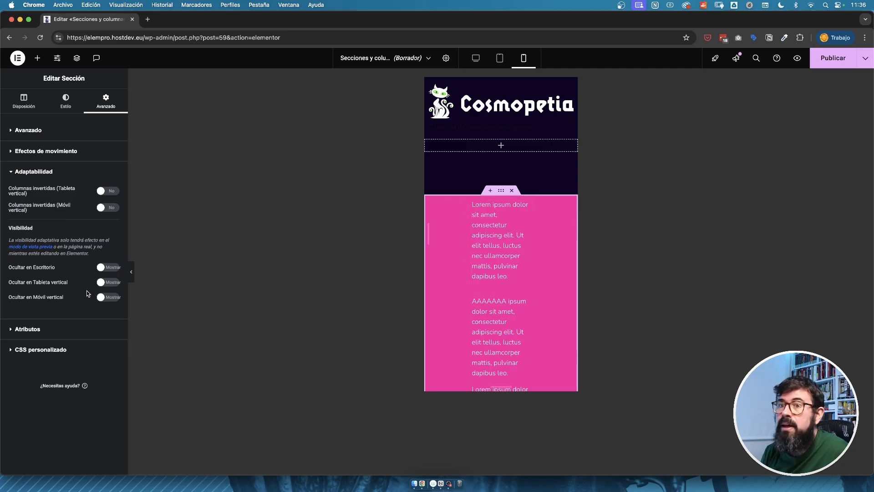
Look at the pink section's custom attributes and custom CSS settings, and return to the desktop view.
click(109, 297)
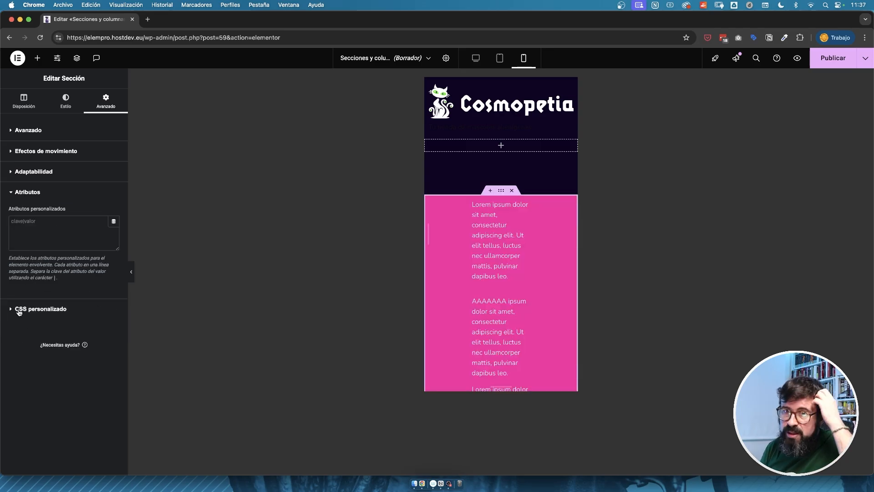
click(39, 310)
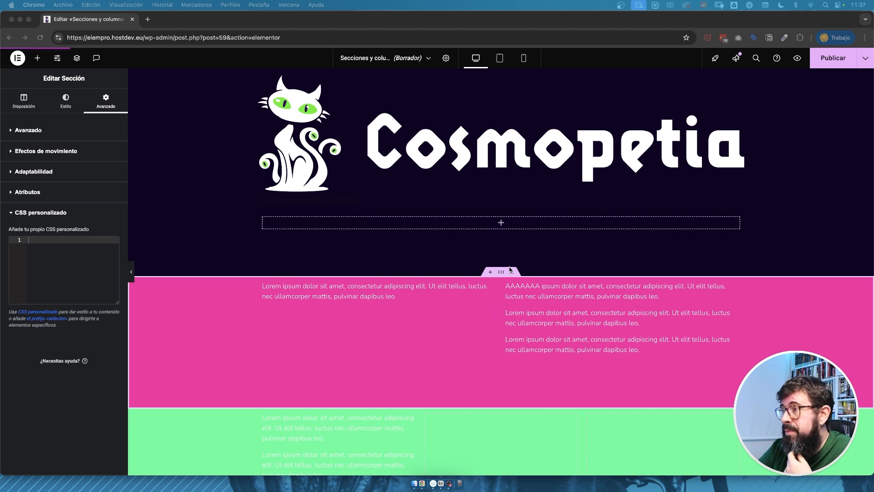
click(429, 290)
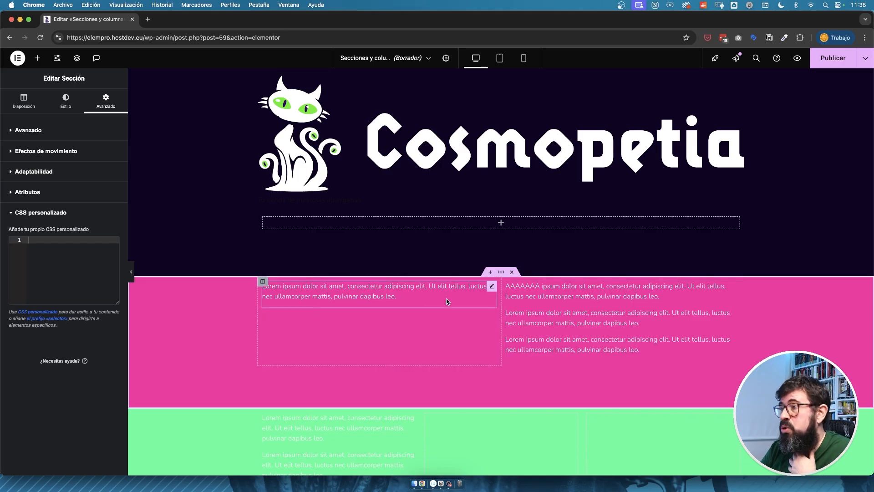
Add an image widget below the text in the pink section's first column, using the greyhound picture.
click(37, 58)
drag(34, 211, 373, 304)
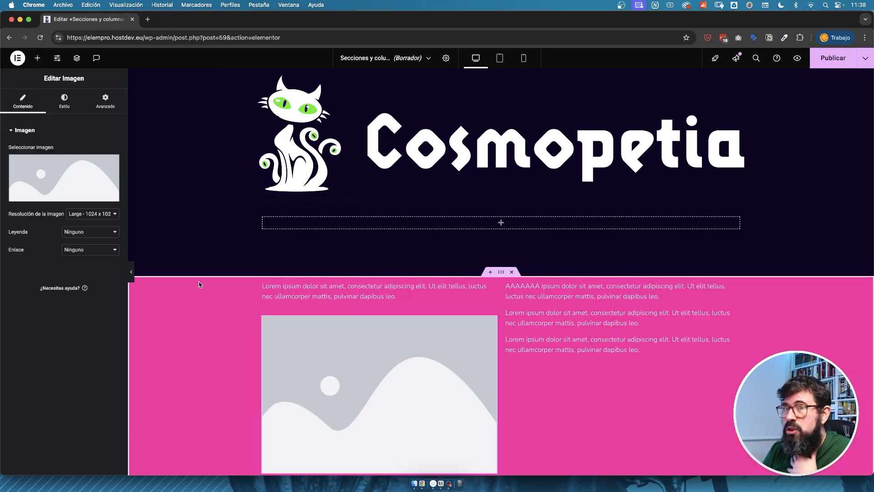
scroll(436, 304, down, 5)
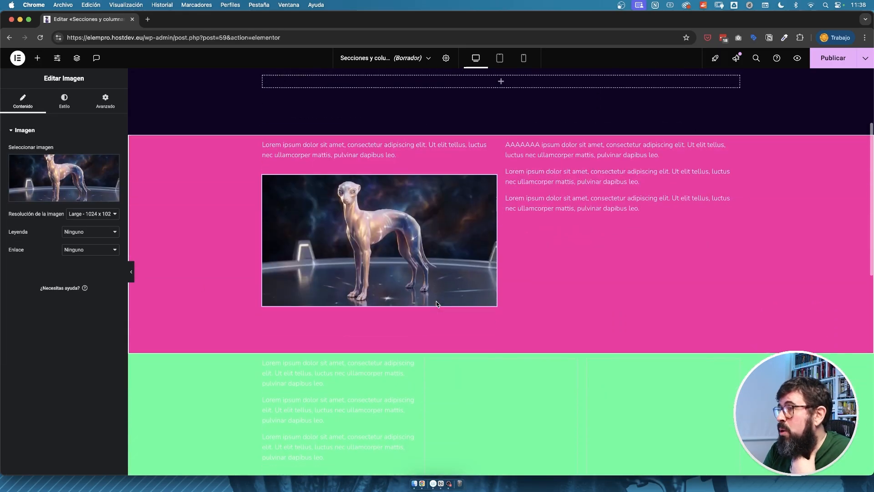
scroll(459, 329, down, 1)
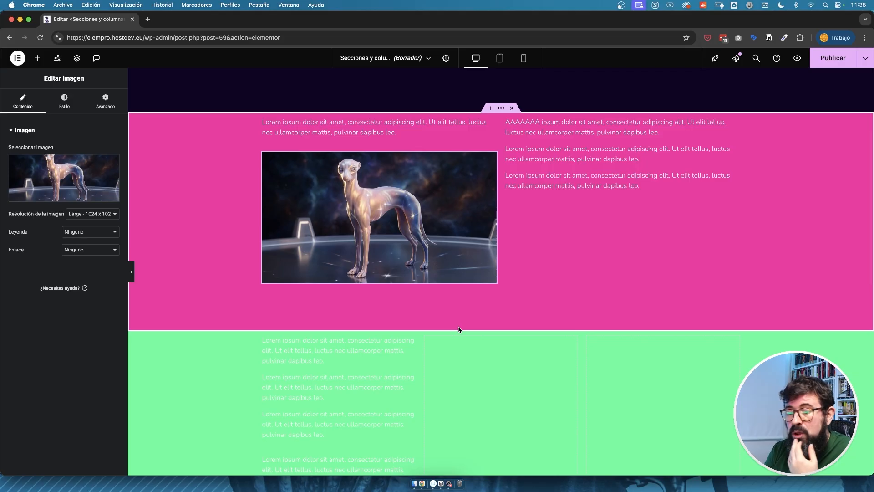
scroll(462, 326, up, 1)
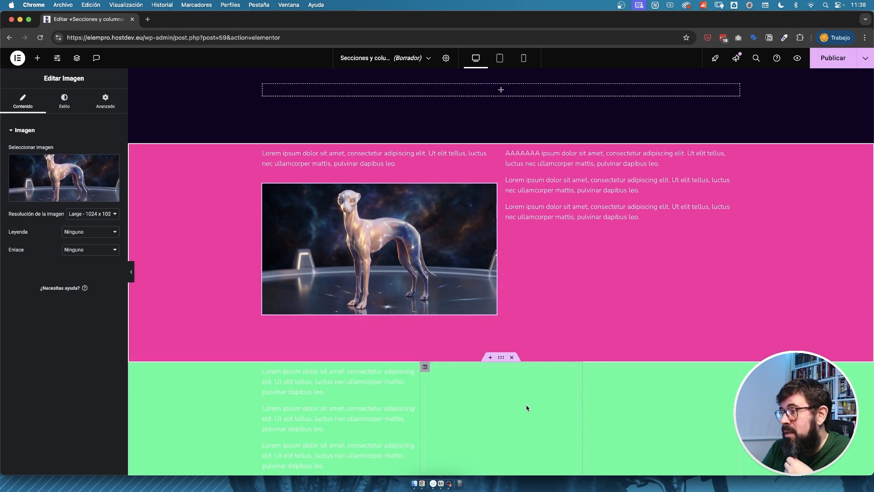
Open the first text widget in the green section's first column for editing.
right_click(410, 373)
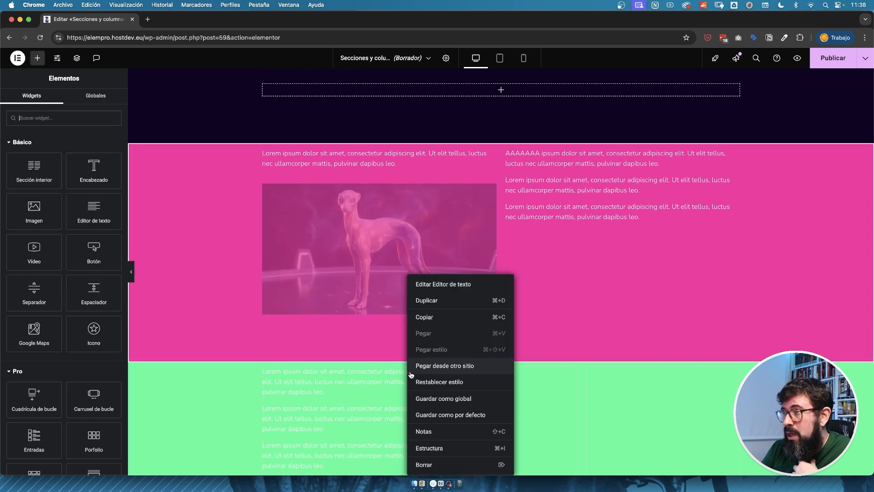
click(460, 281)
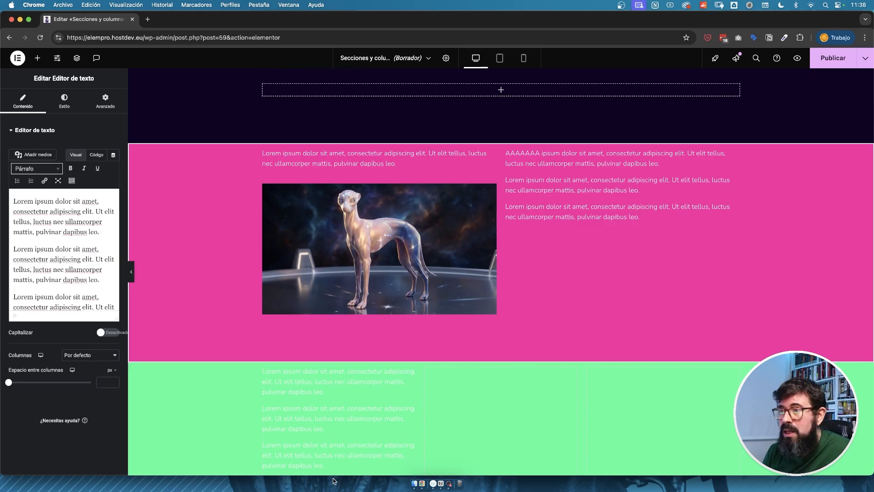
scroll(350, 433, down, 1)
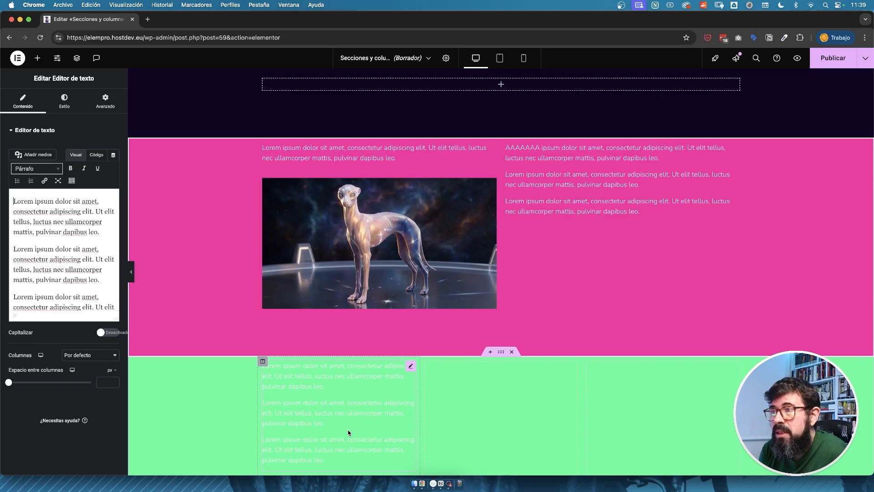
Insert an inner section below the text in the pink section's second column.
scroll(349, 433, up, 2)
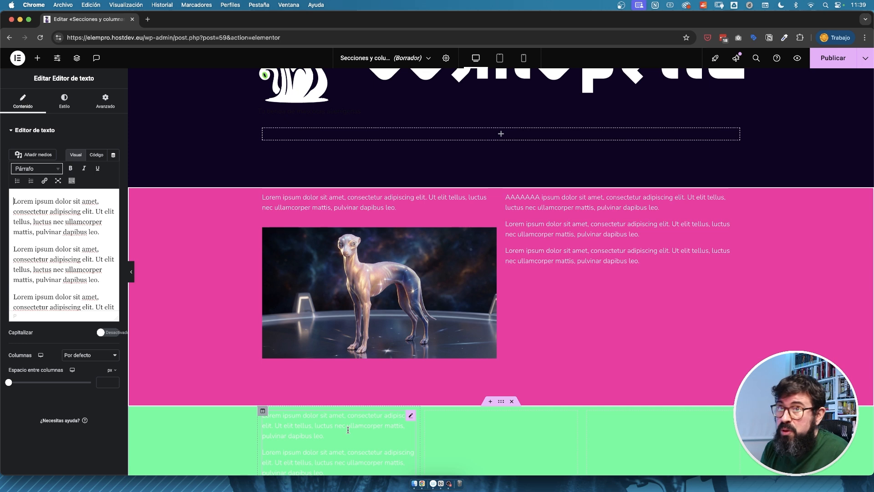
click(38, 58)
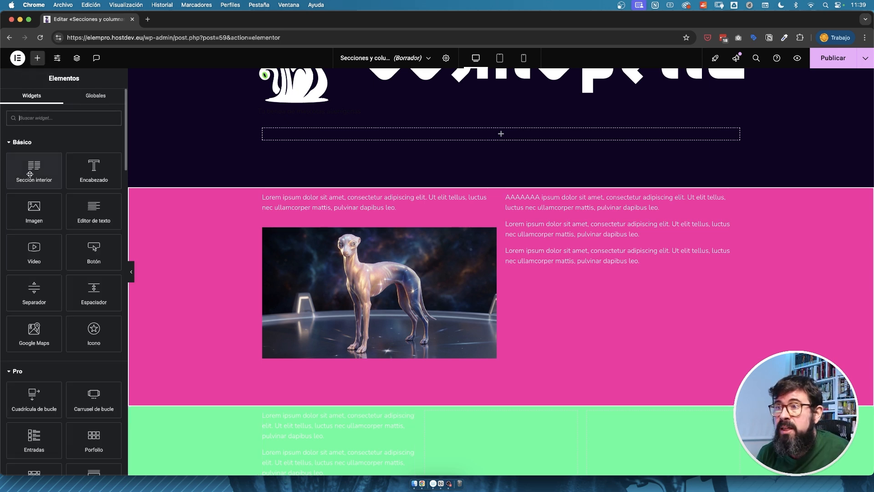
drag(30, 174, 642, 273)
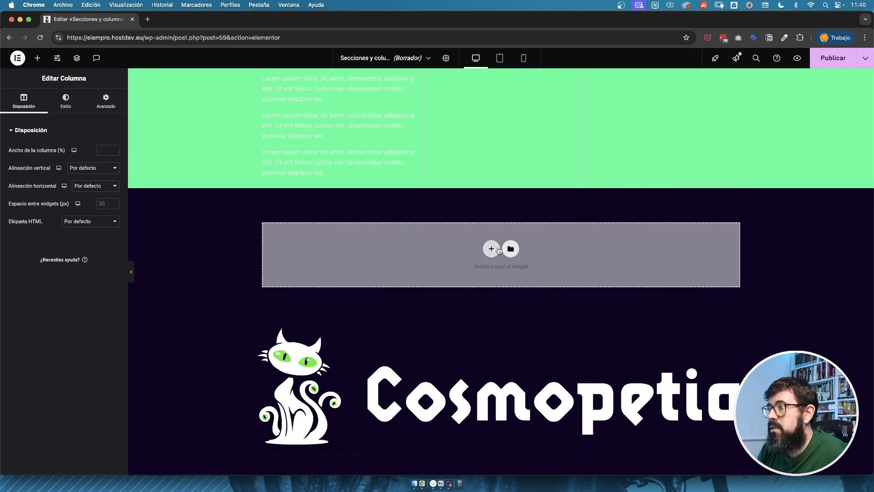
Add a new section with two equal columns below the green section.
click(499, 249)
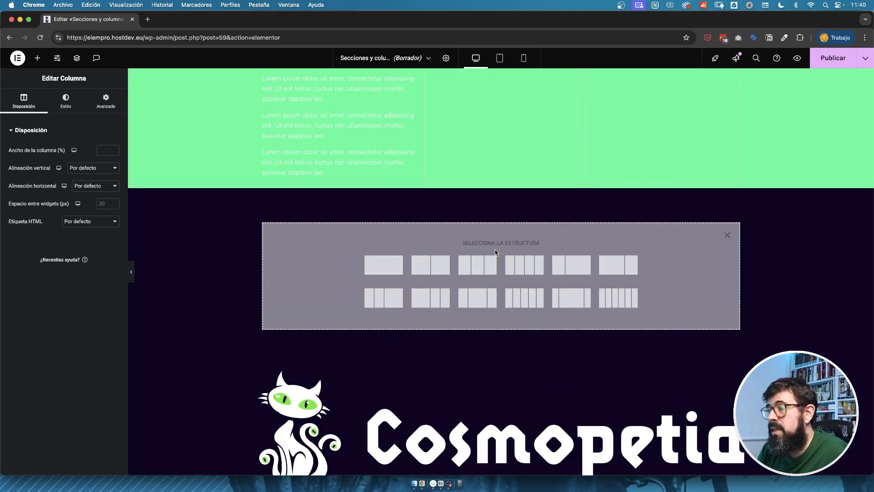
click(430, 264)
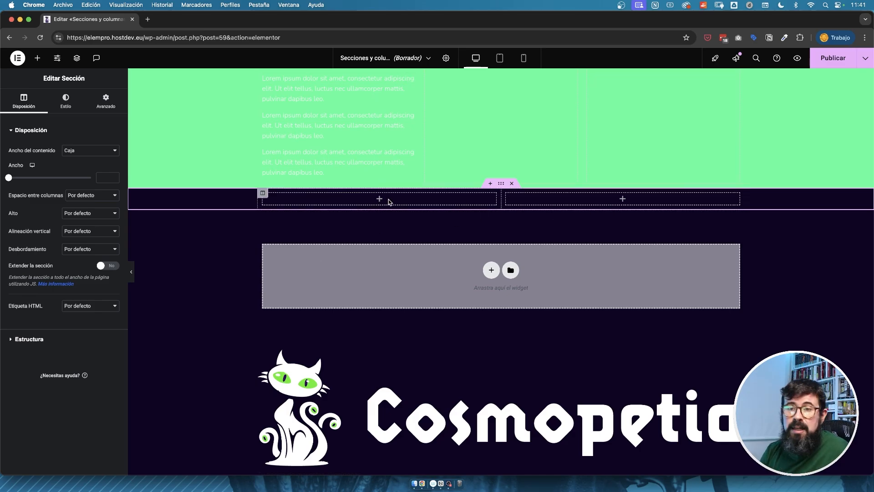
Duplicate the first column of the new section twice.
right_click(263, 193)
click(282, 220)
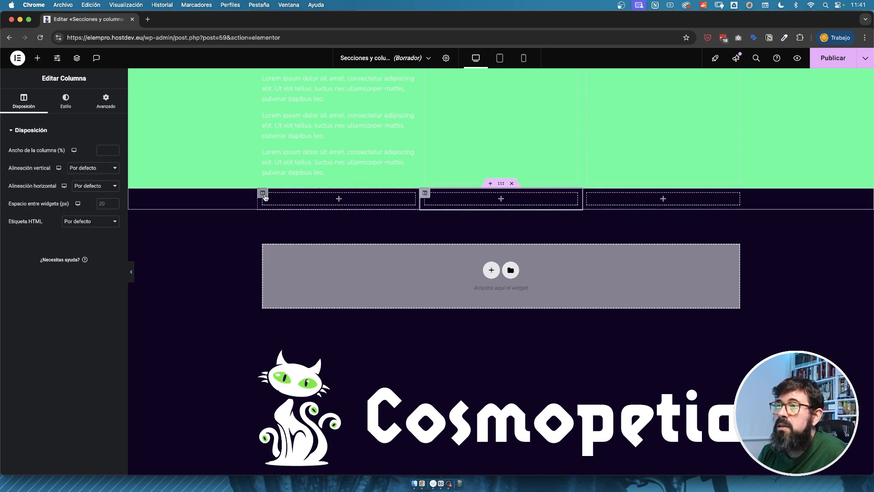
key(super+d)
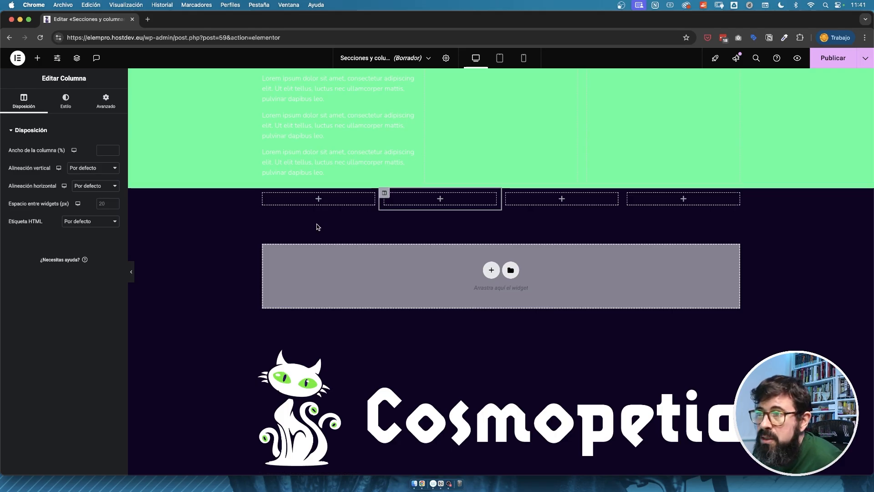
Delete the two extra columns from the new section, leaving two.
right_click(383, 192)
click(403, 368)
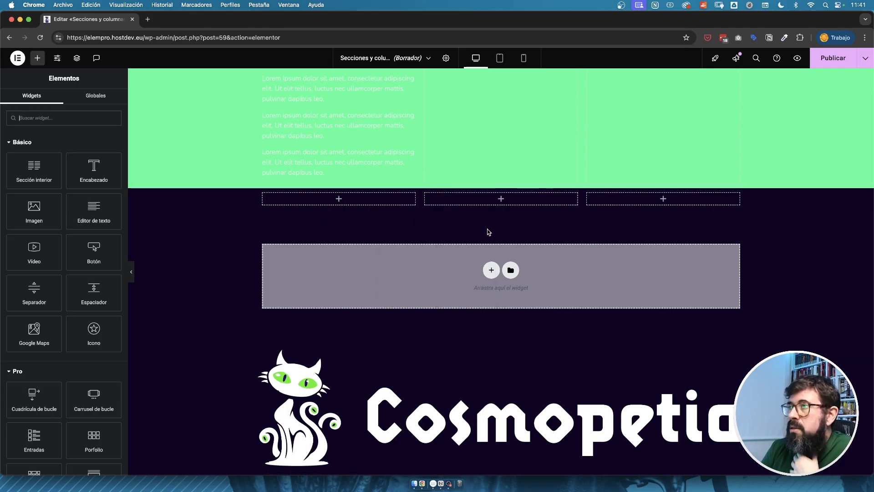
right_click(428, 200)
click(442, 366)
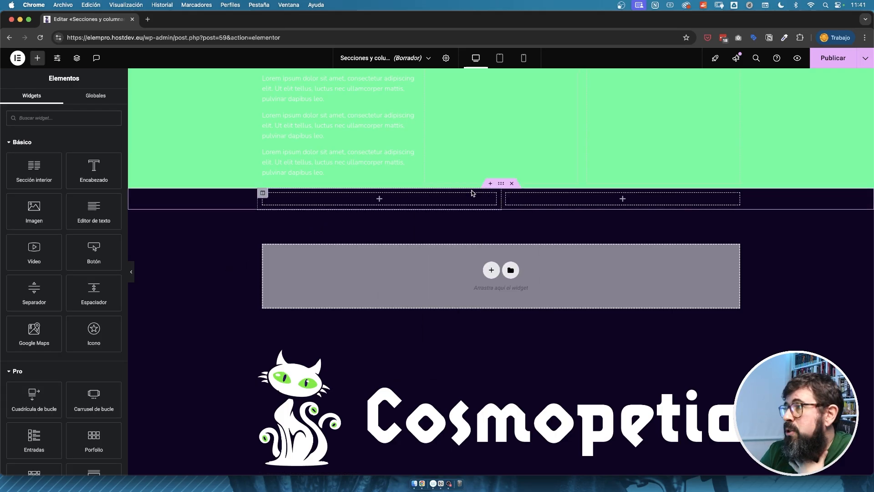
Set the new section's first column width to 20% and check the second column's width.
click(494, 199)
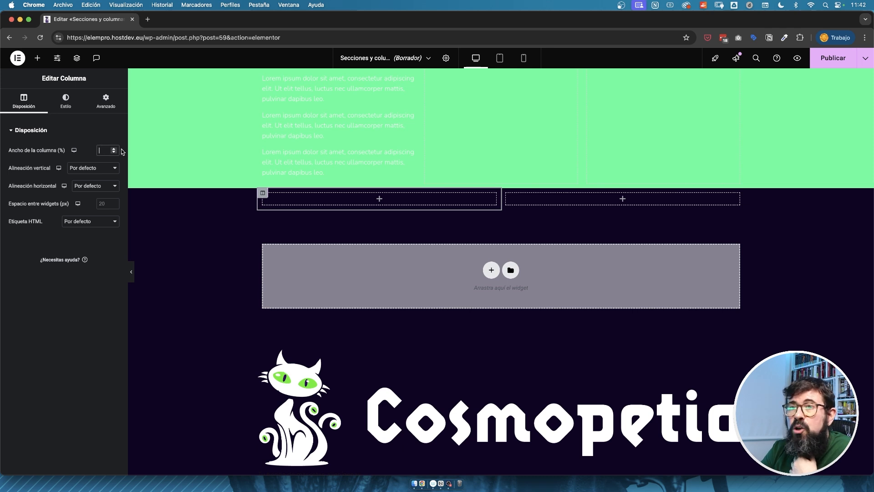
text(20)
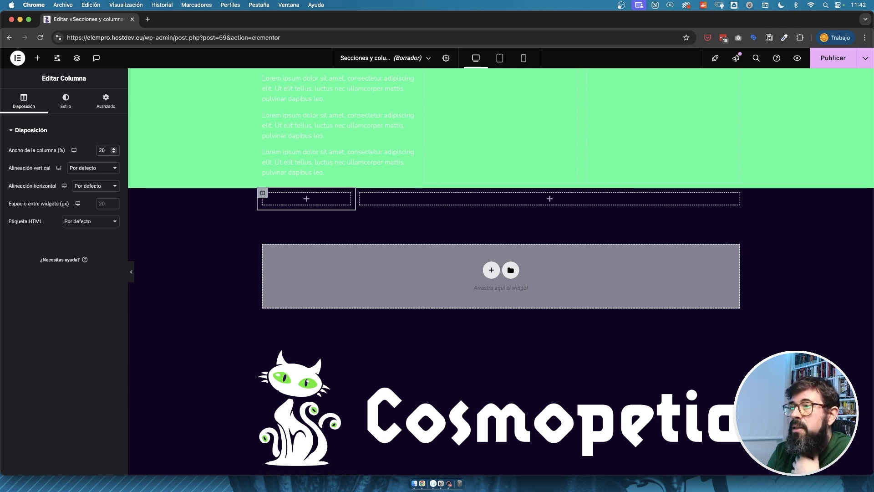
click(360, 194)
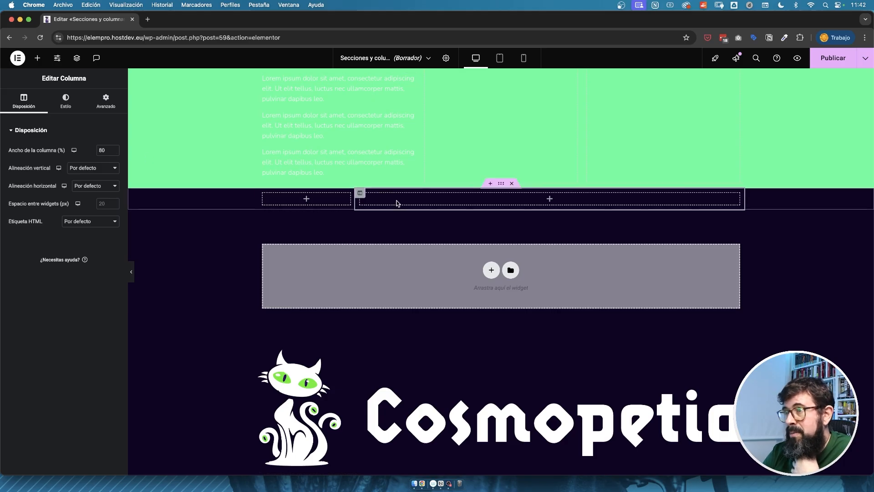
Set the new section's first column width to 40% and compare the widths of both columns.
click(263, 193)
drag(106, 151, 20, 140)
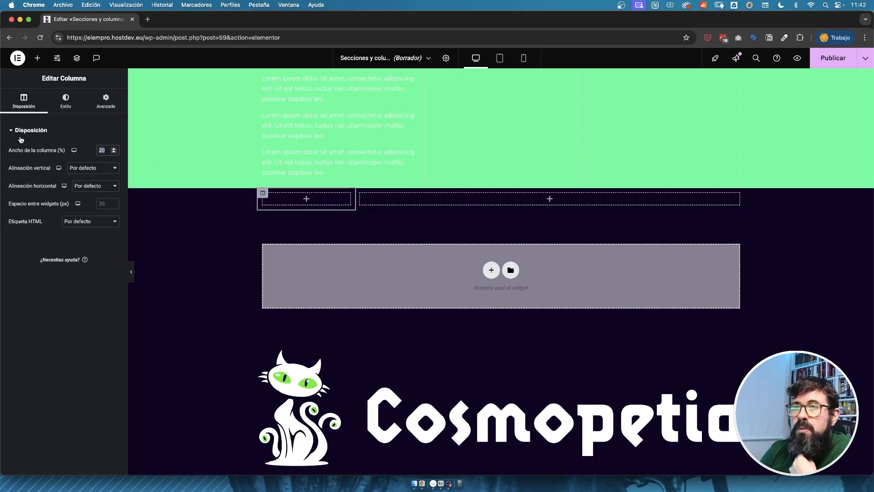
text(60)
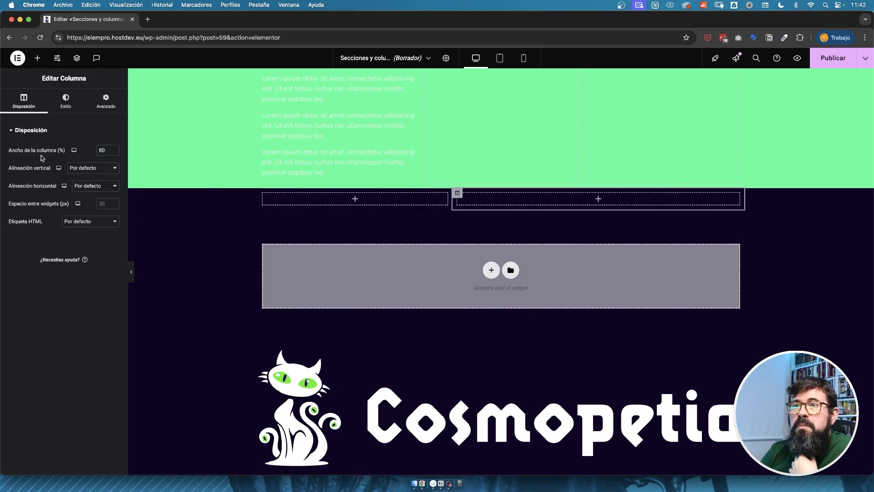
click(263, 193)
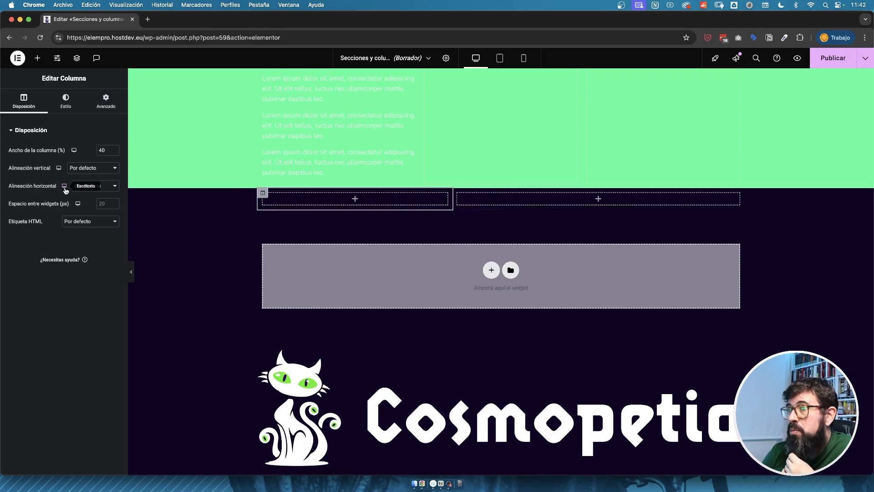
Add a text editor widget to the first column of the new section.
scroll(488, 137, up, 5)
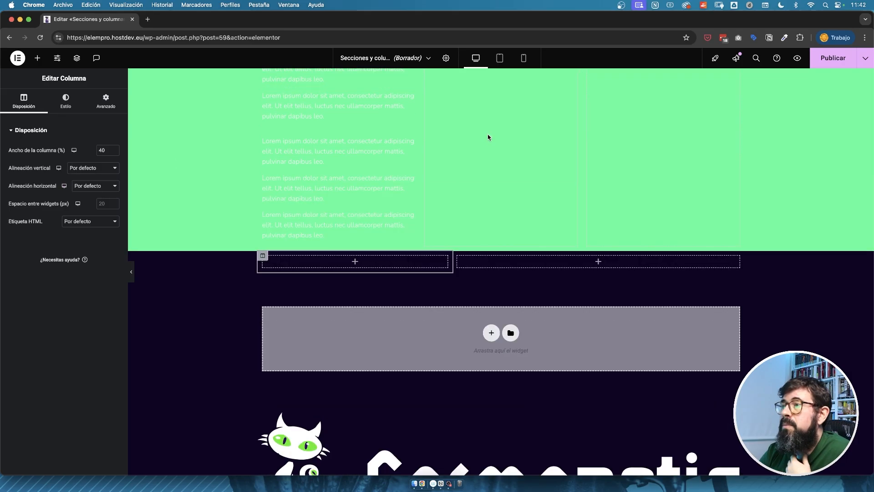
scroll(474, 172, down, 3)
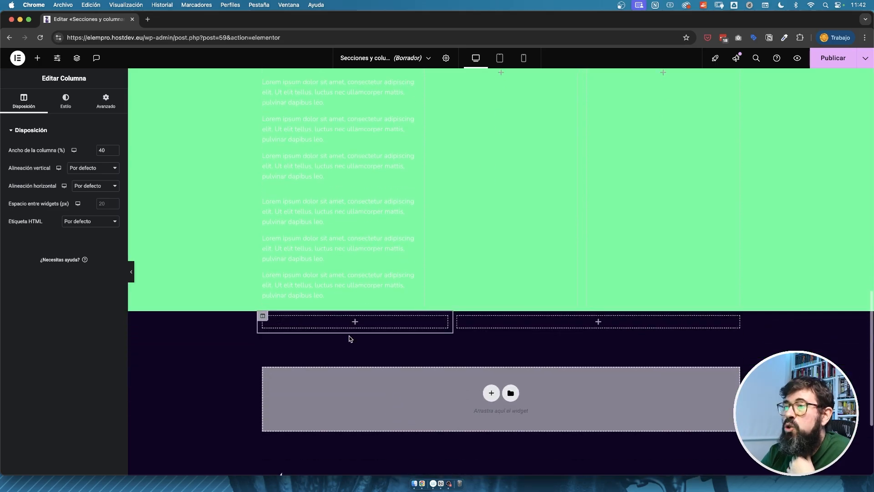
click(354, 322)
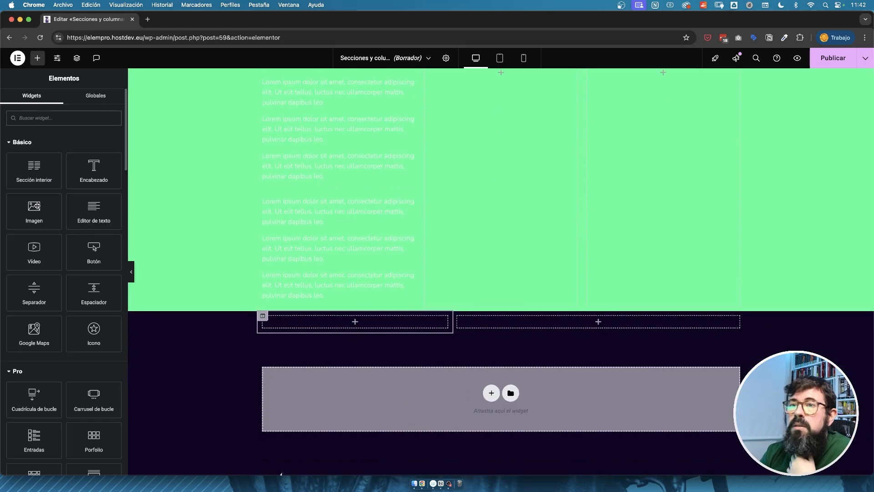
drag(97, 211, 355, 324)
Set the new section's height to minimum height at 400 px.
click(501, 306)
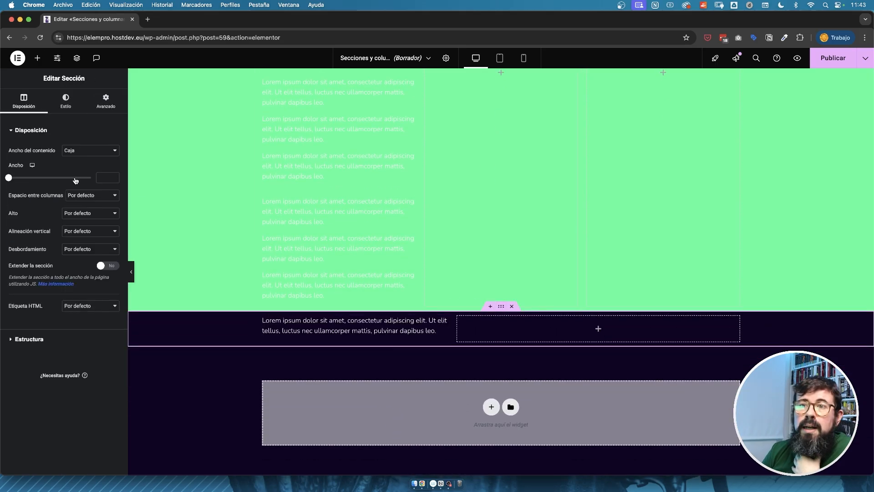
click(103, 213)
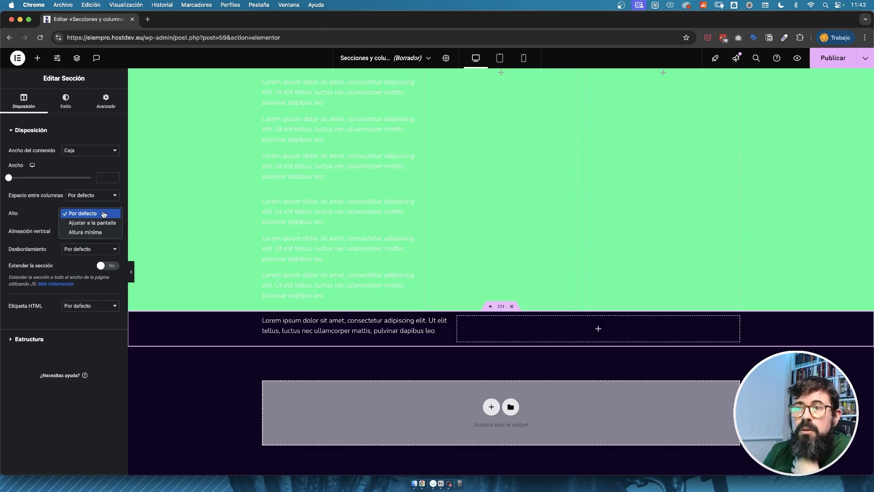
click(91, 232)
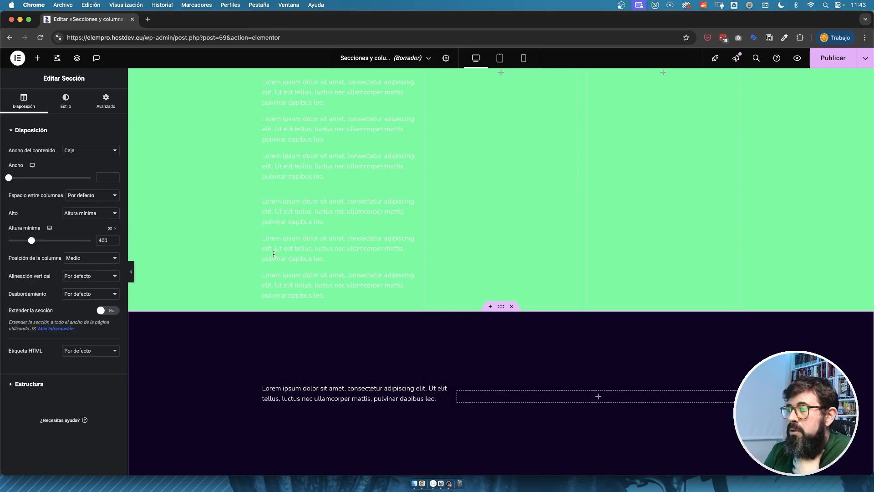
scroll(289, 269, down, 3)
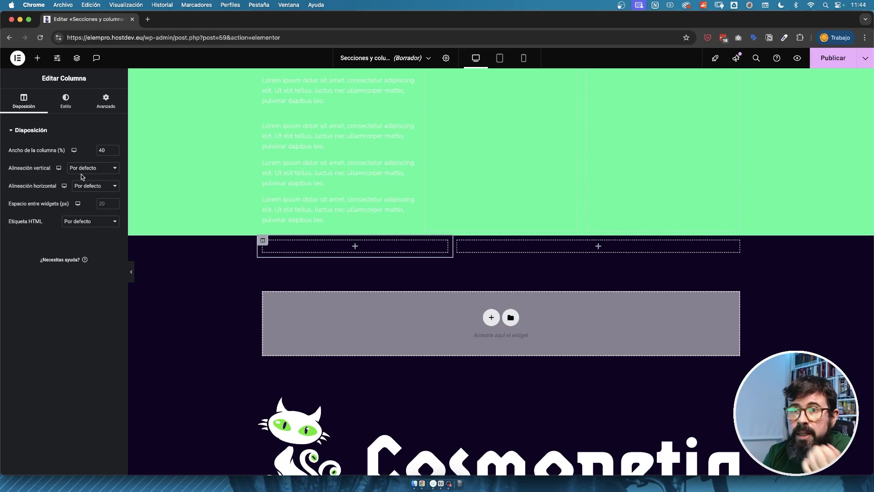
Paste the copied dog image into the new section's first column.
scroll(373, 201, up, 6)
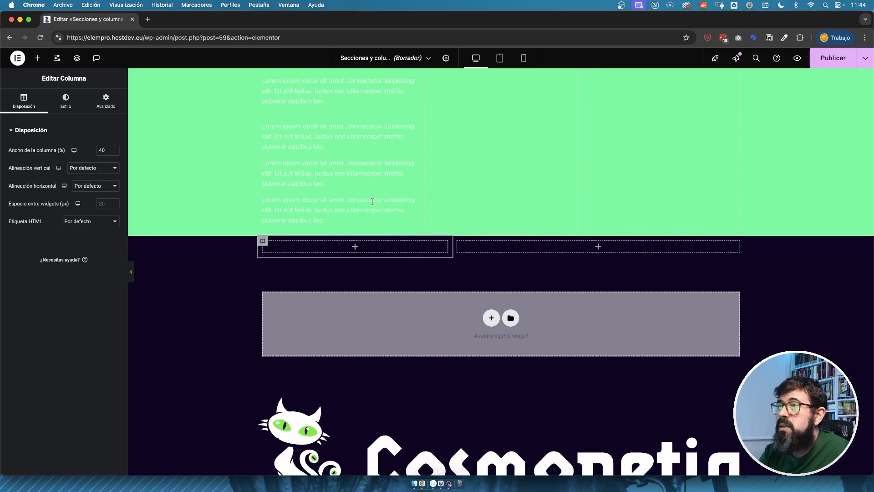
scroll(372, 201, up, 9)
click(512, 297)
scroll(511, 297, down, 13)
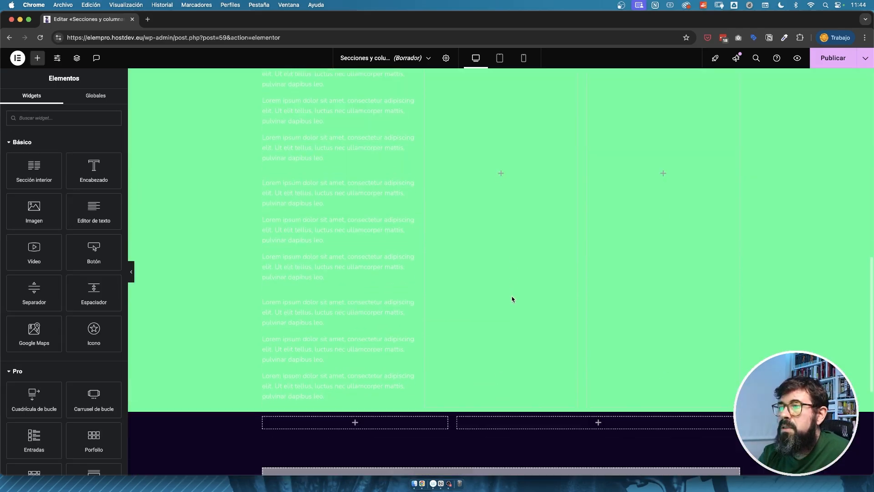
right_click(379, 277)
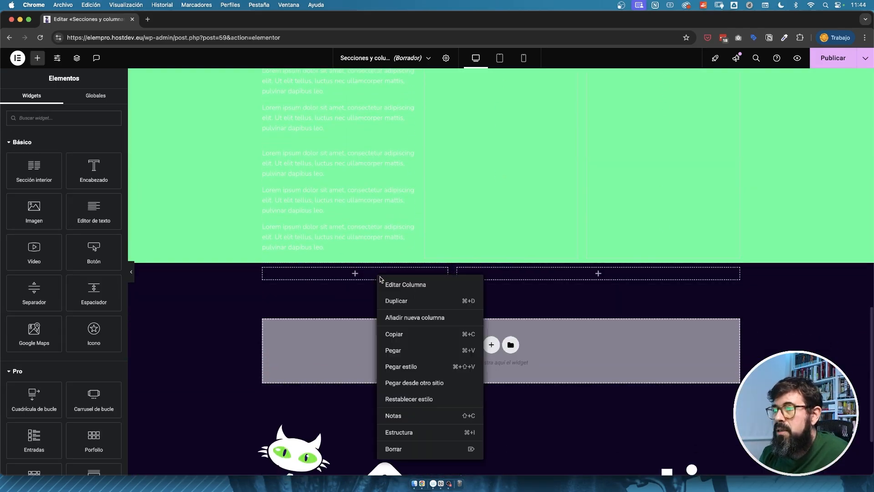
click(408, 349)
Duplicate the pasted dog image twice and move one copy into the second column.
right_click(445, 277)
click(459, 301)
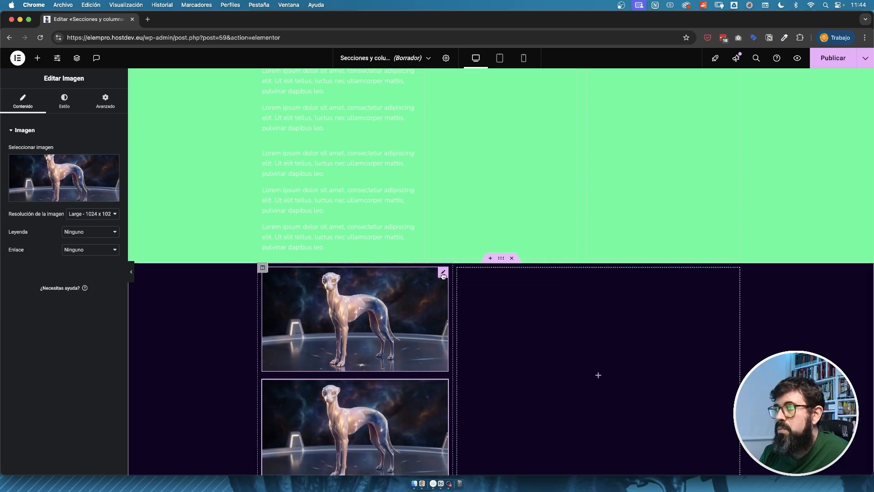
right_click(444, 273)
click(457, 302)
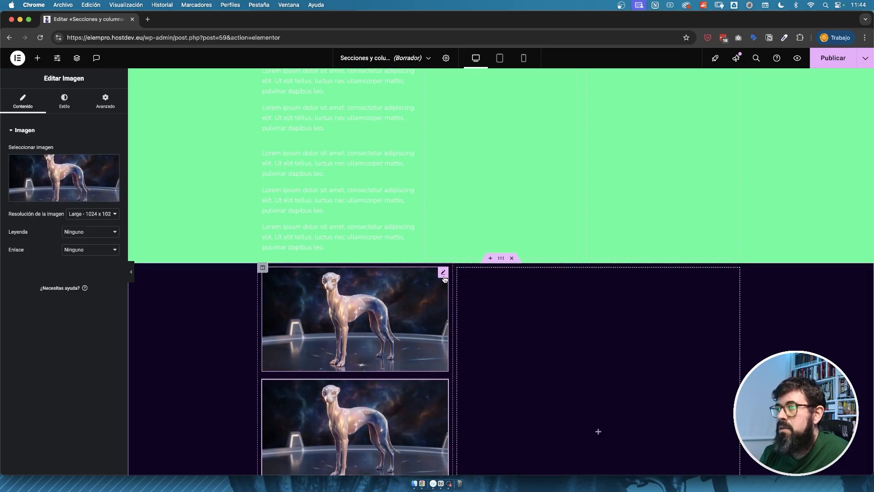
drag(443, 276, 550, 300)
scroll(550, 300, down, 2)
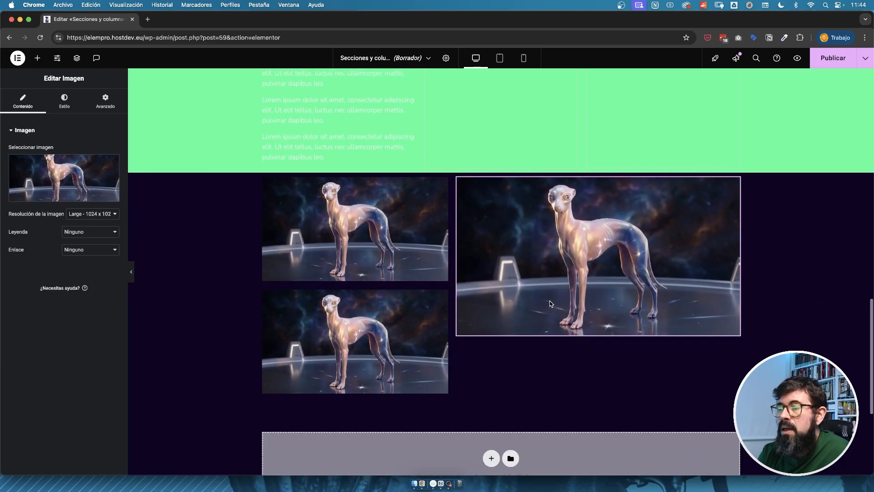
Try widget spacings of 40 px and 0 px in the first column before setting it to 20 px.
click(263, 178)
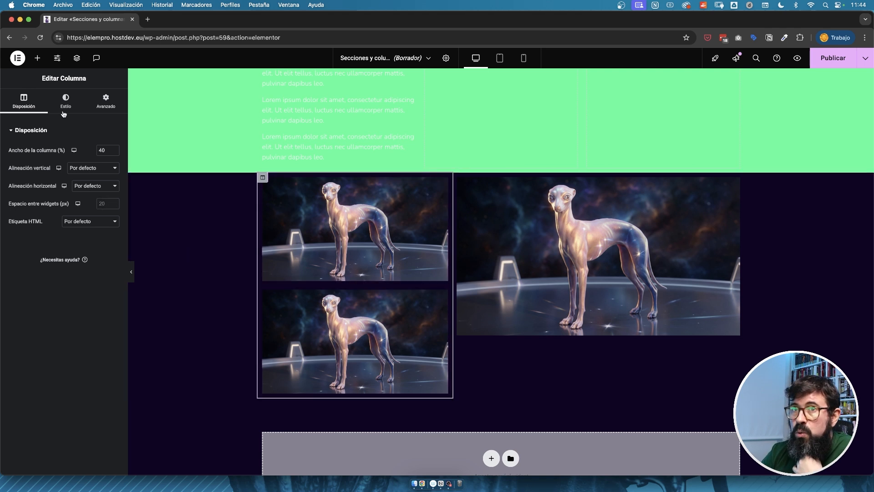
text(40)
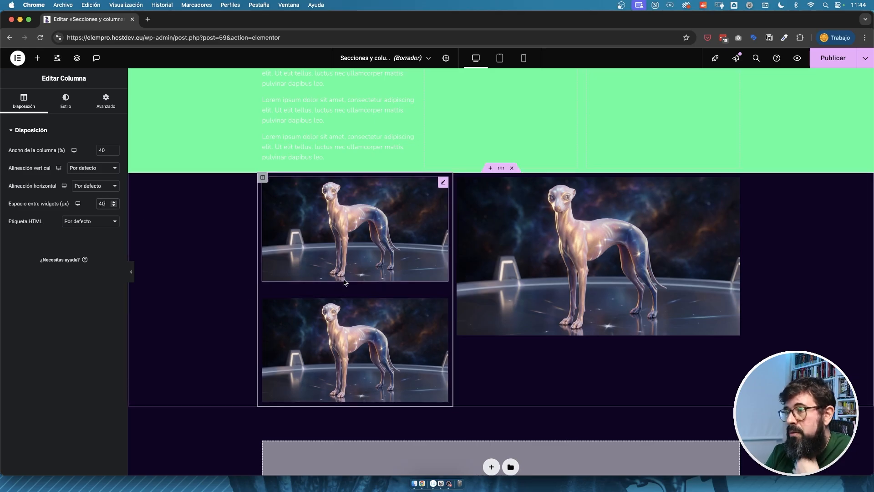
double_click(102, 204)
text(0)
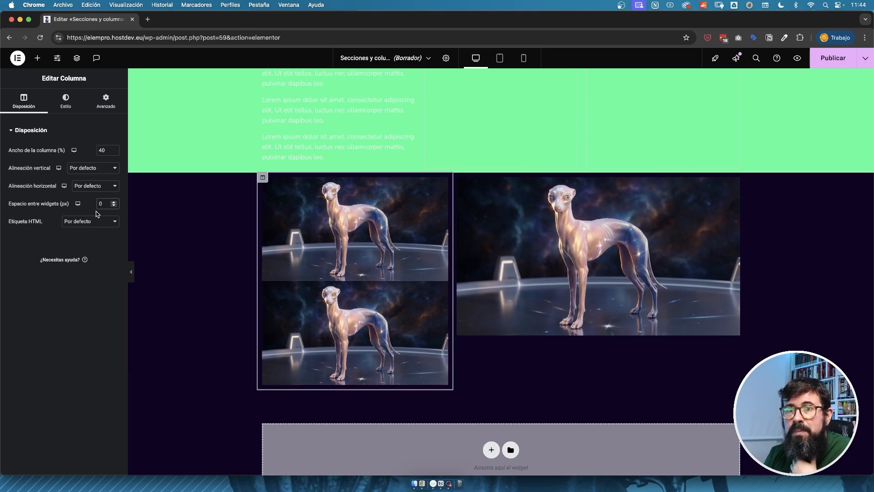
text(20)
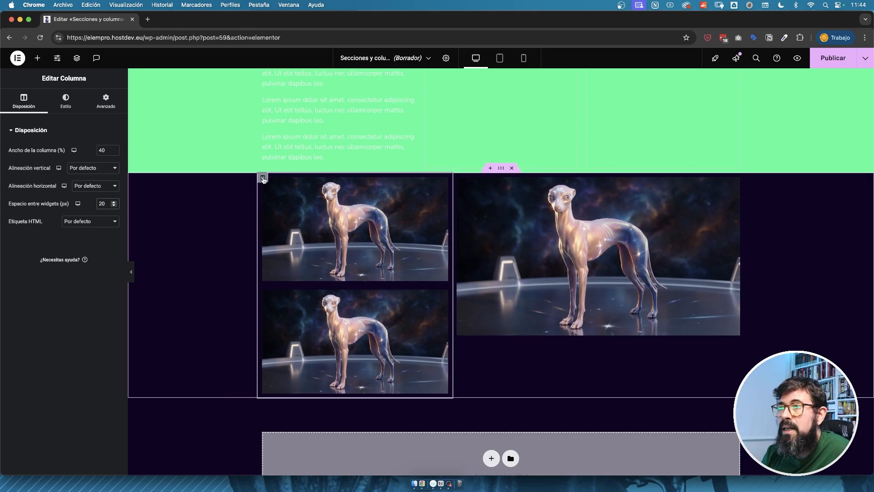
Examine the first column's HTML tag options, style settings and advanced settings.
click(84, 222)
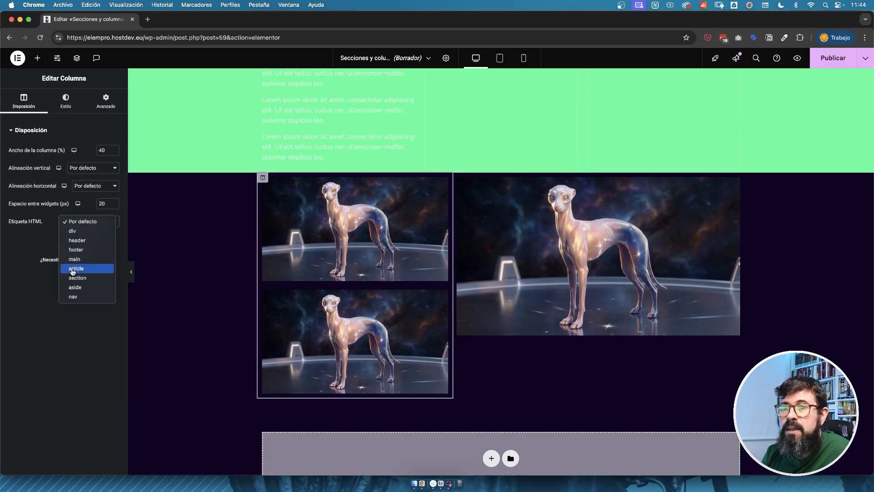
click(66, 101)
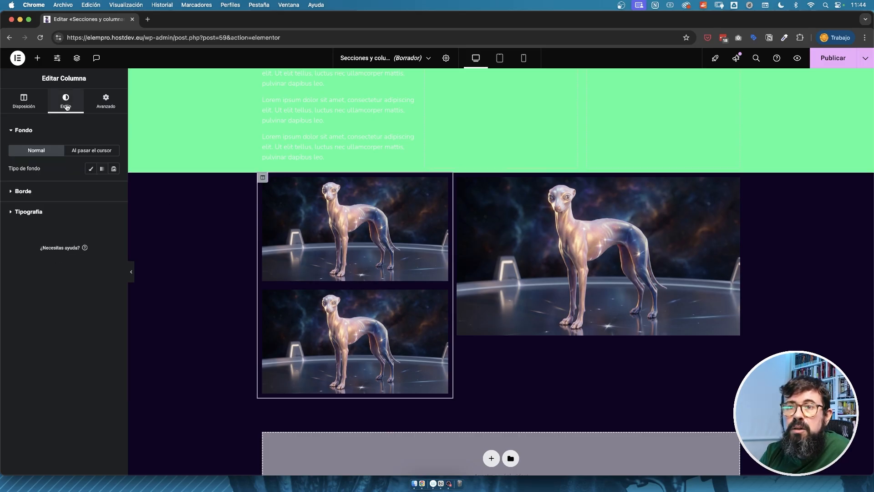
click(105, 102)
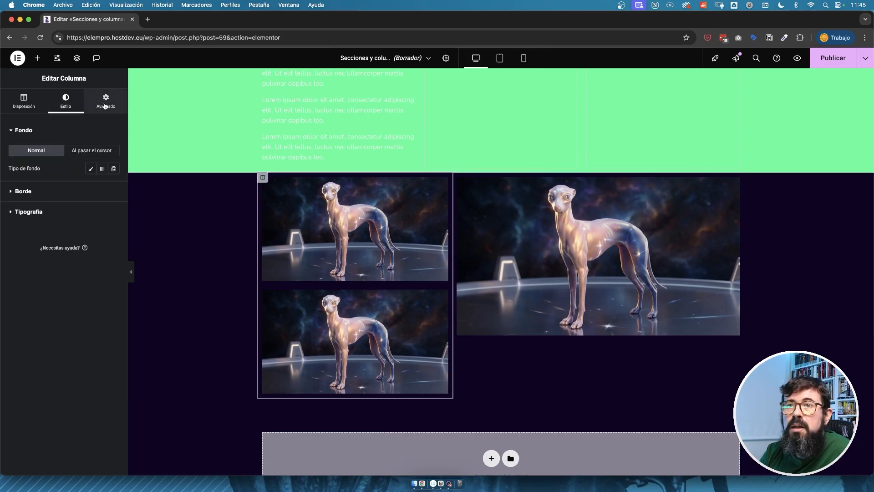
click(72, 101)
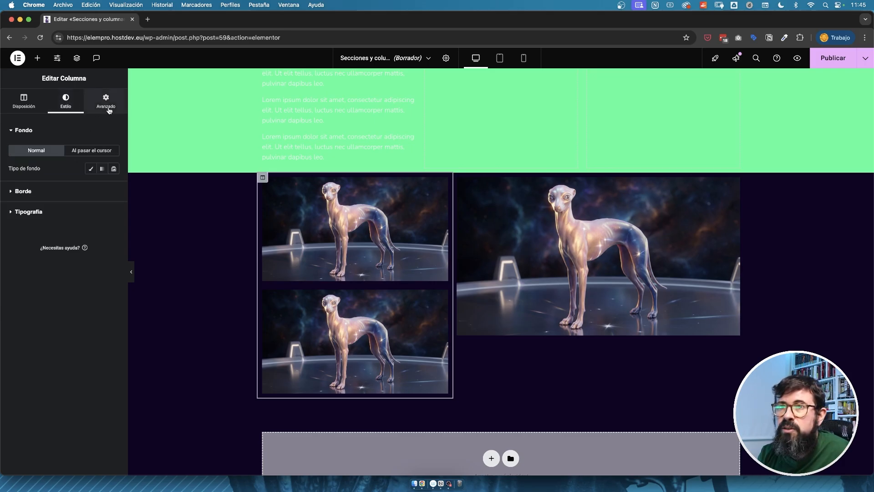
Give the first column a classic background in solid red.
scroll(135, 121, up, 1)
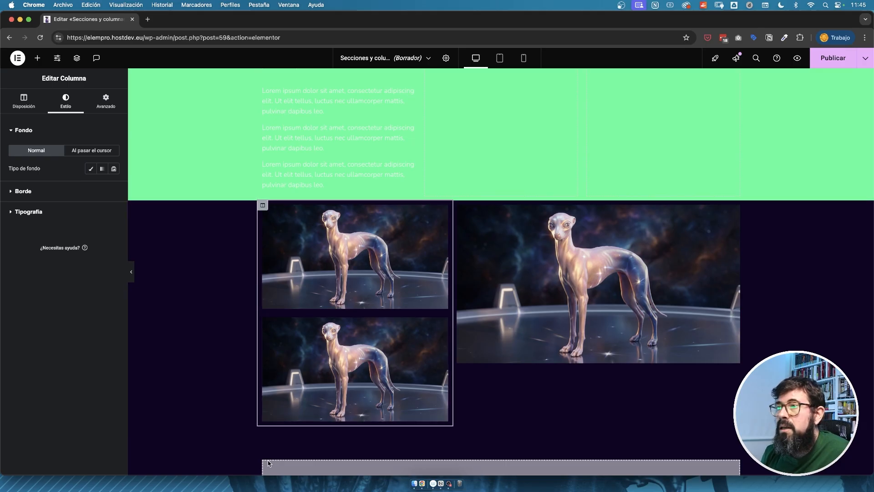
click(91, 168)
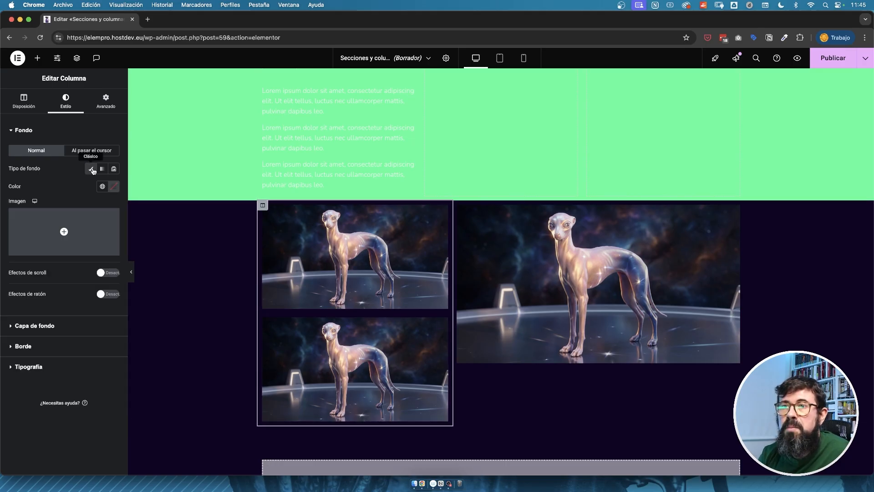
click(108, 187)
click(162, 231)
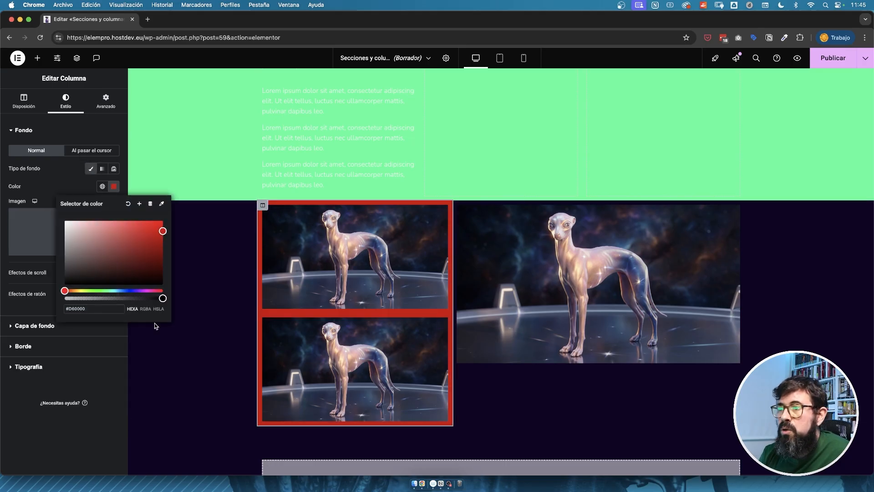
Set the padding of the section containing the dog images to 40 px on all sides.
click(105, 107)
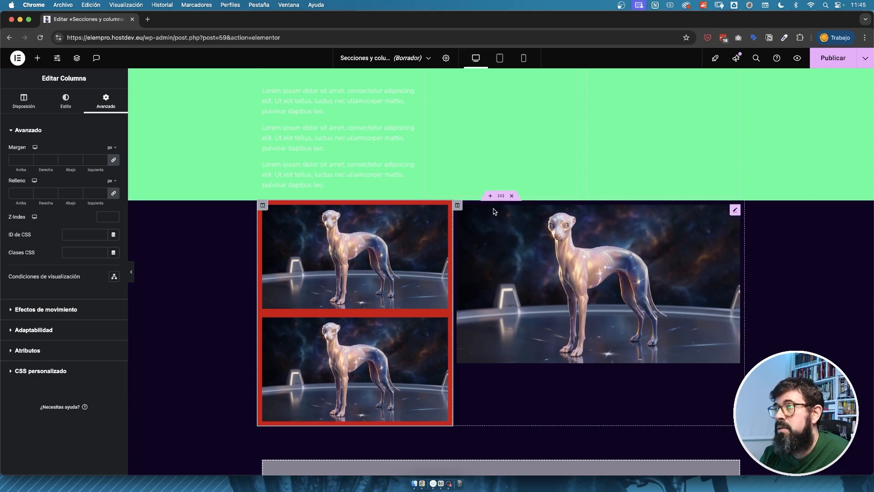
click(501, 196)
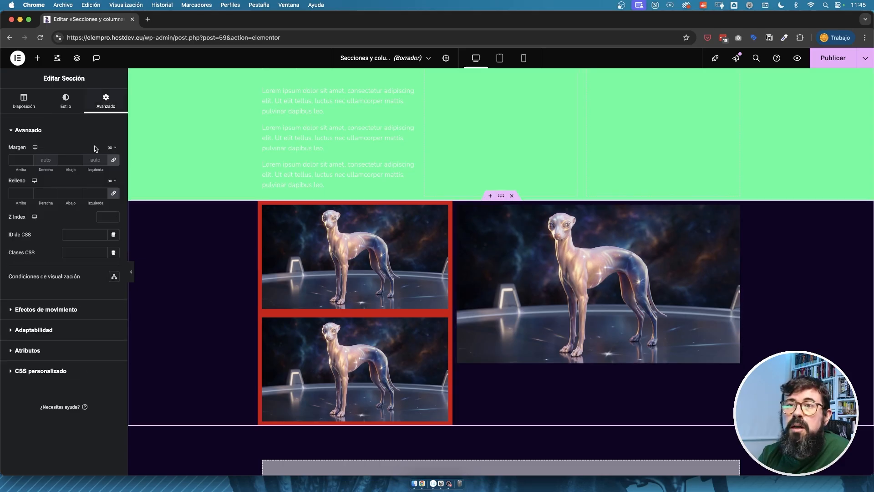
click(13, 193)
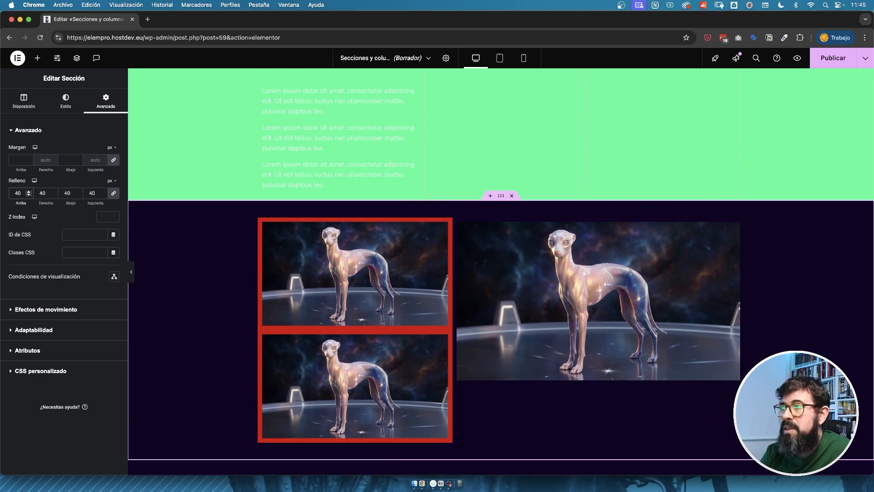
scroll(382, 206, down, 2)
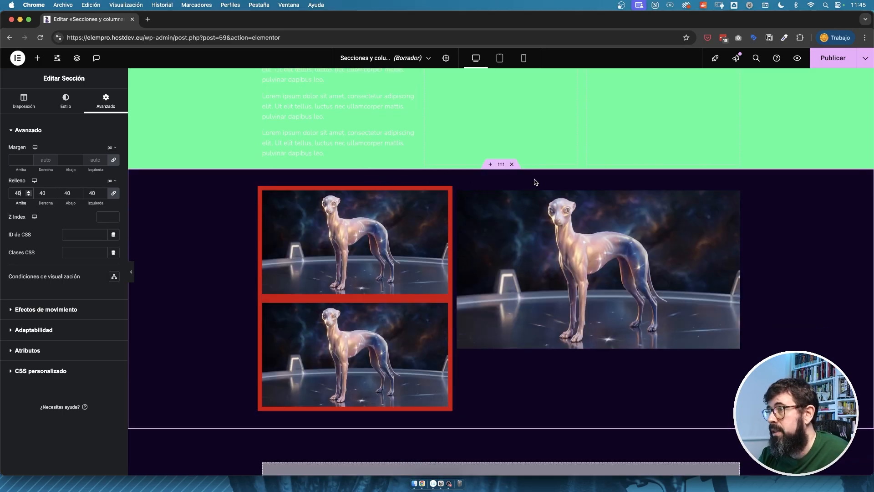
Set the red first column's padding to 40 px on all sides.
click(262, 191)
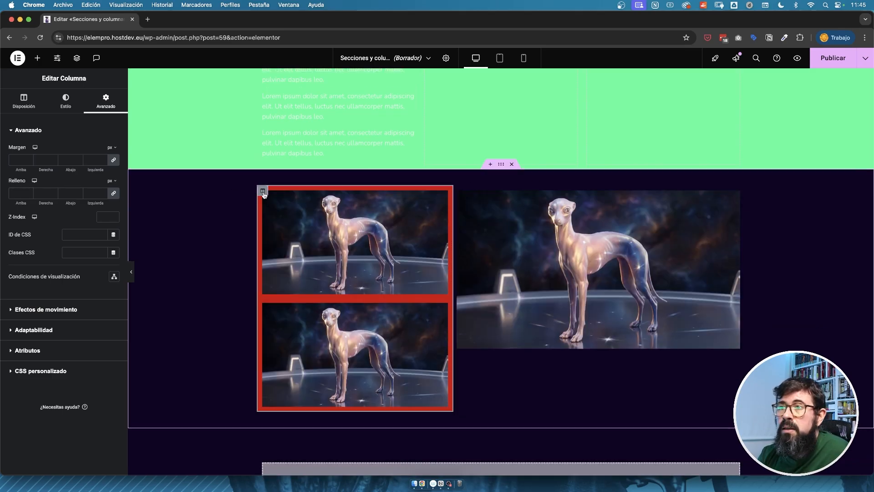
click(33, 190)
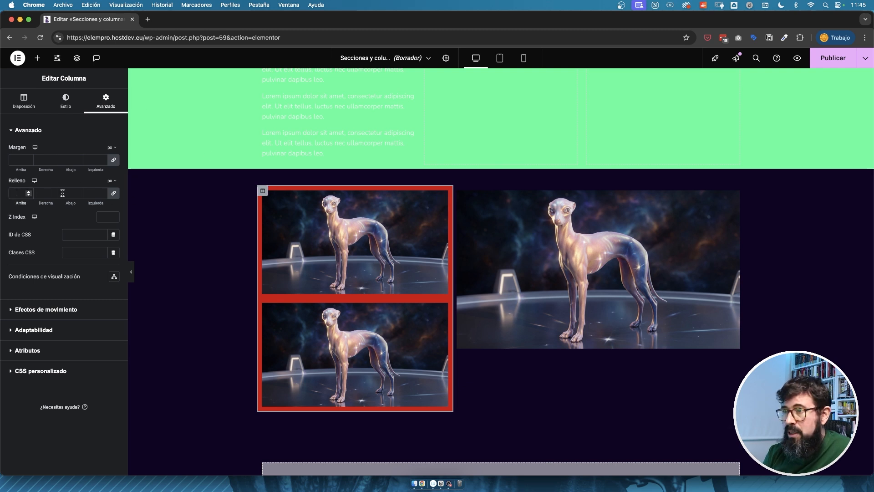
text(40)
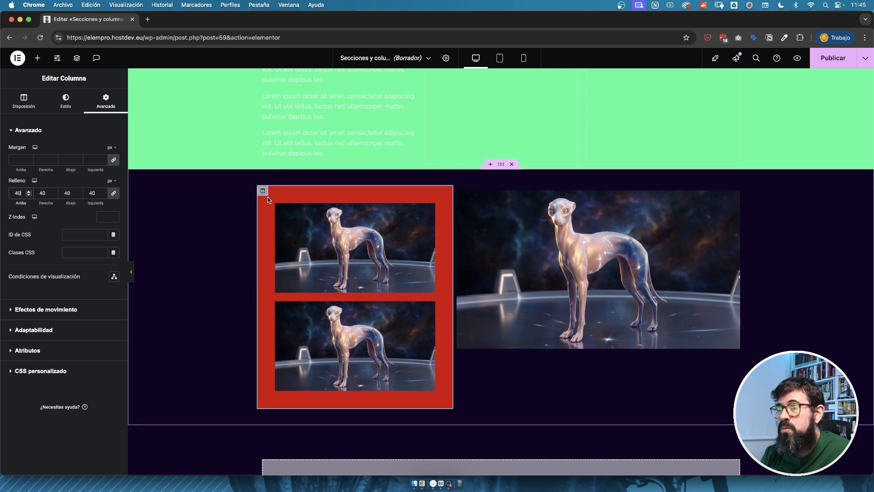
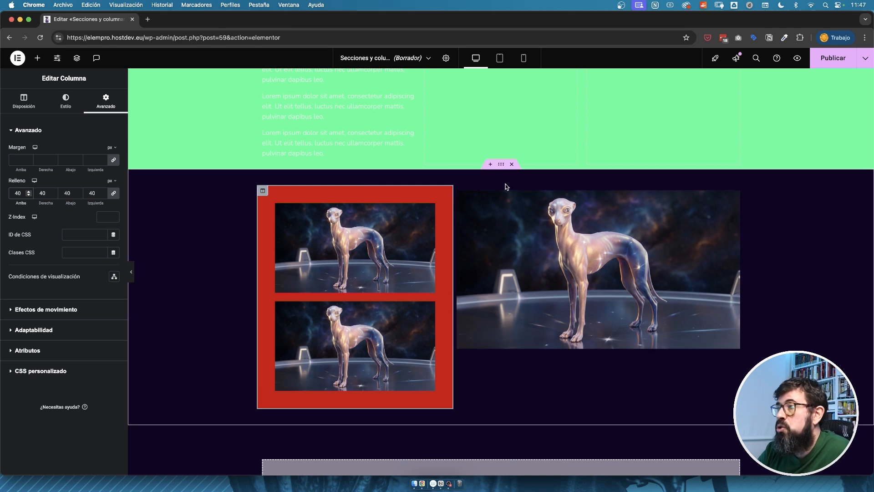
Set the red first column's width to 50% for the vertical mobile layout.
click(524, 58)
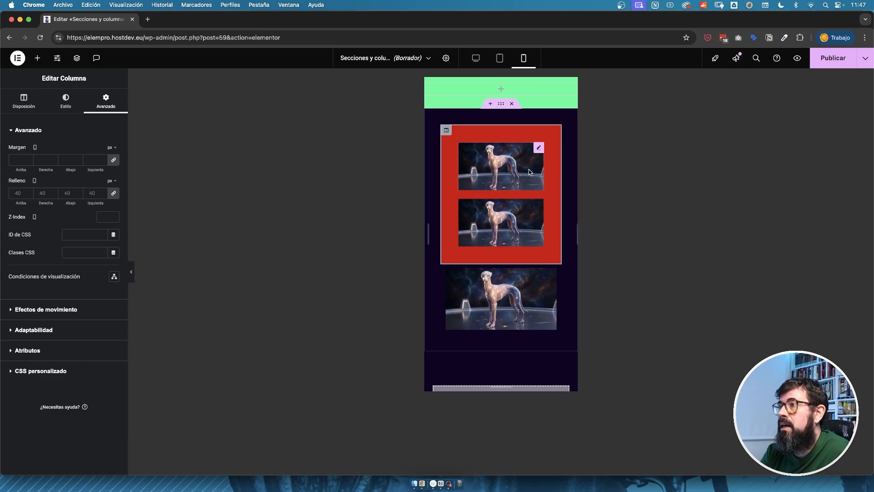
click(474, 57)
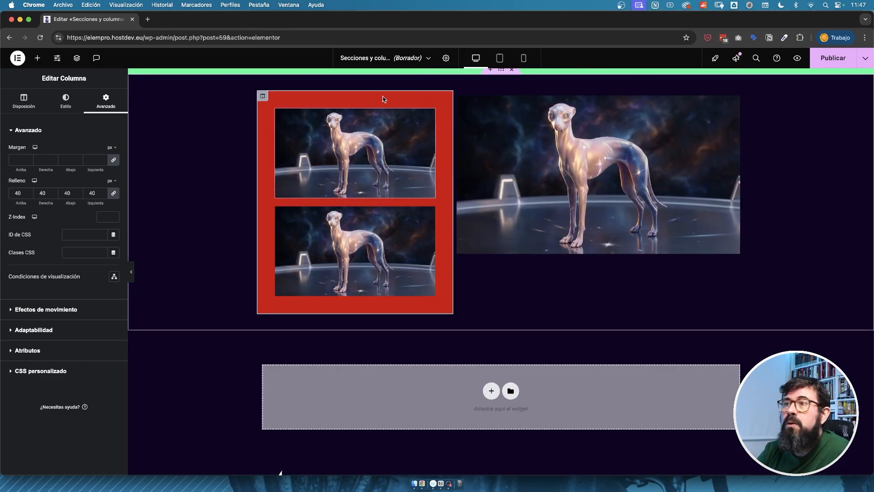
click(262, 97)
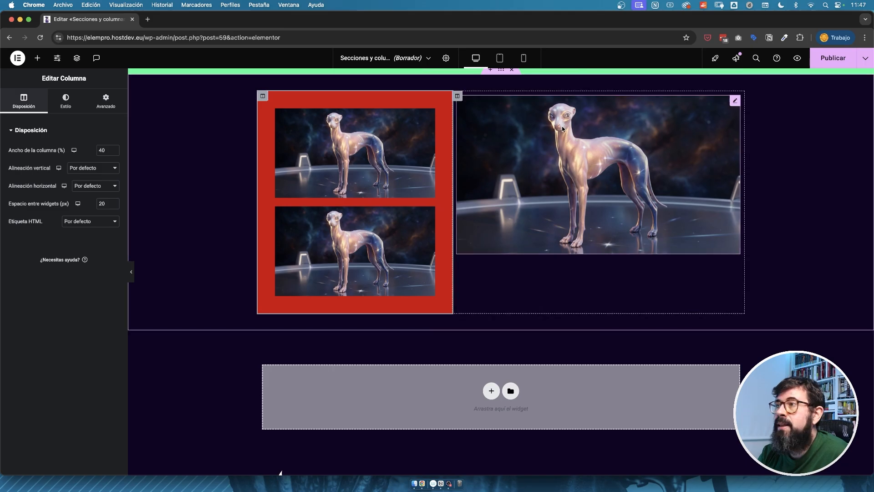
click(74, 150)
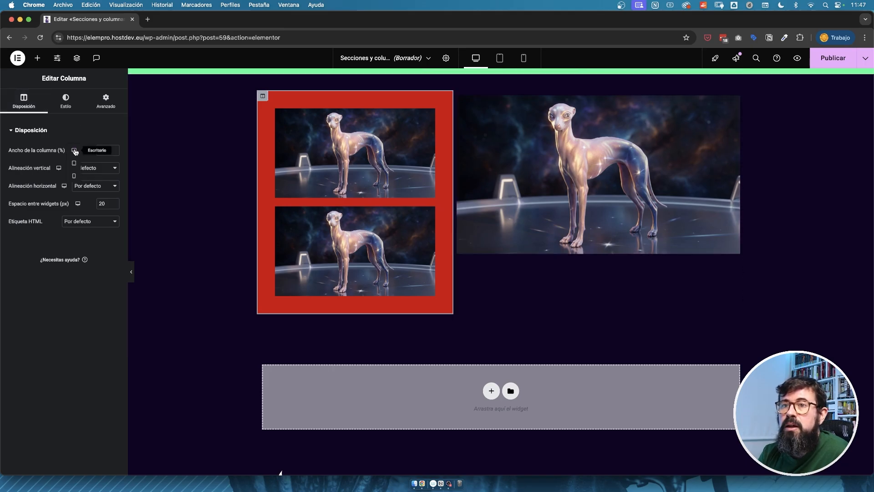
click(75, 175)
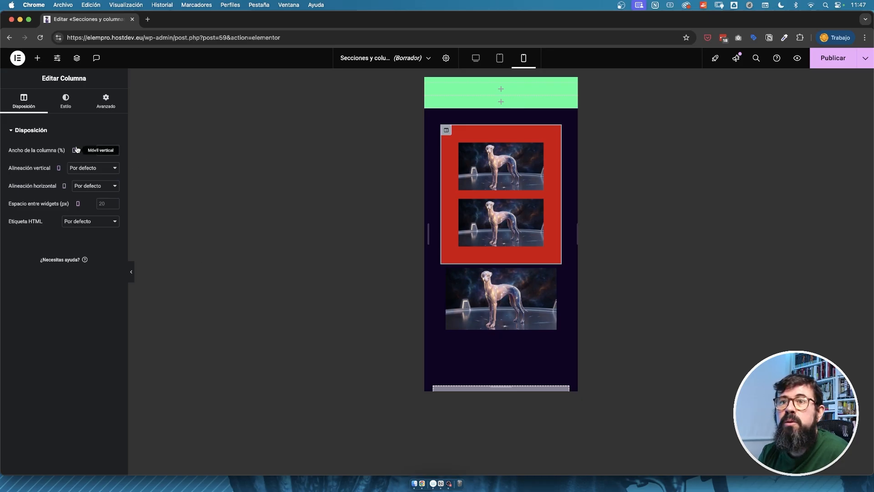
click(105, 150)
text(50)
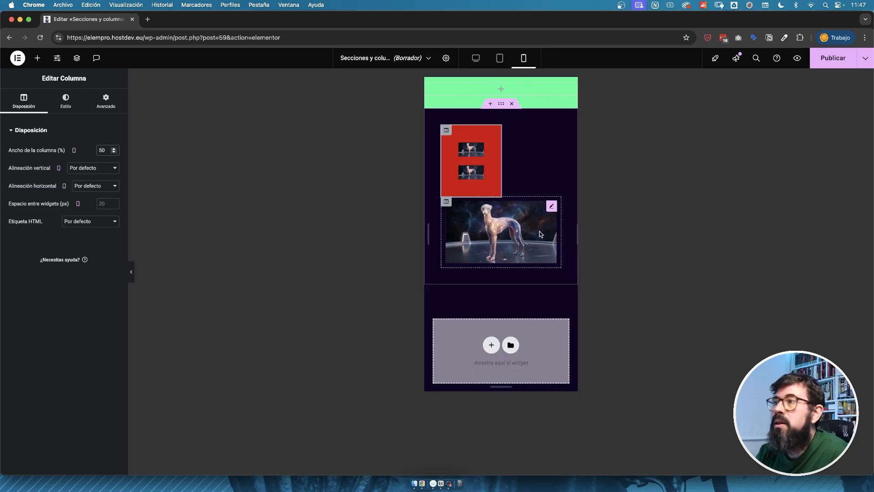
Set the second dog-image column's mobile width to 50%, and return to the desktop view.
click(447, 200)
click(107, 150)
text(50)
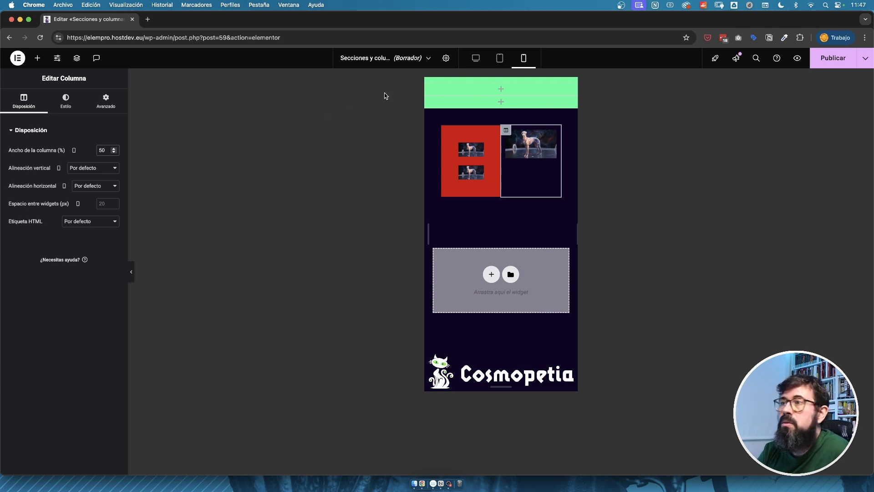
click(475, 58)
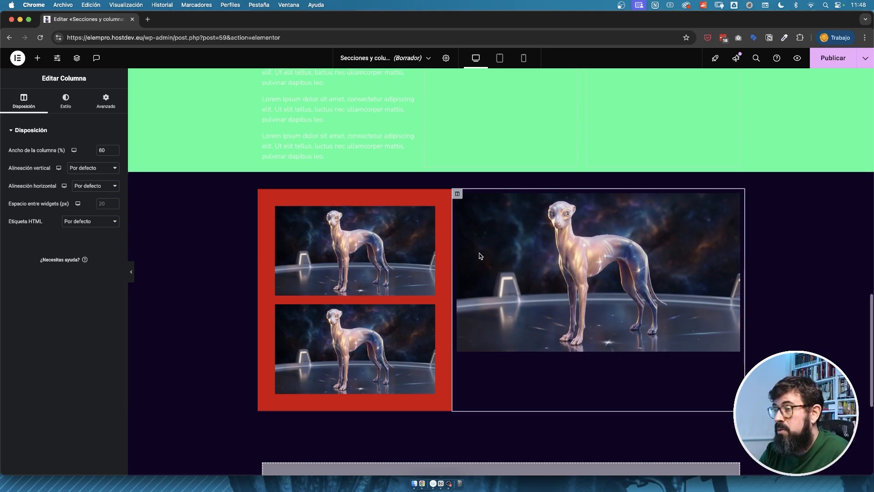
Place a text editor widget below the large dog image in the second column.
scroll(480, 255, up, 2)
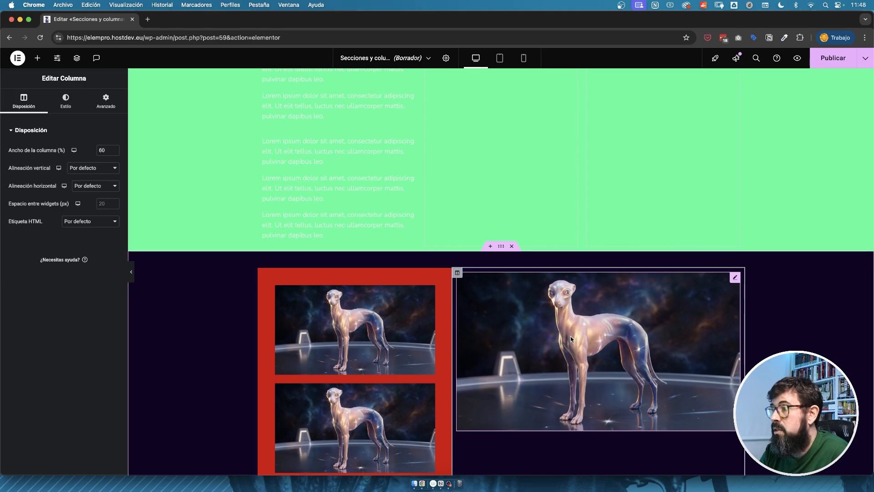
scroll(279, 184, up, 6)
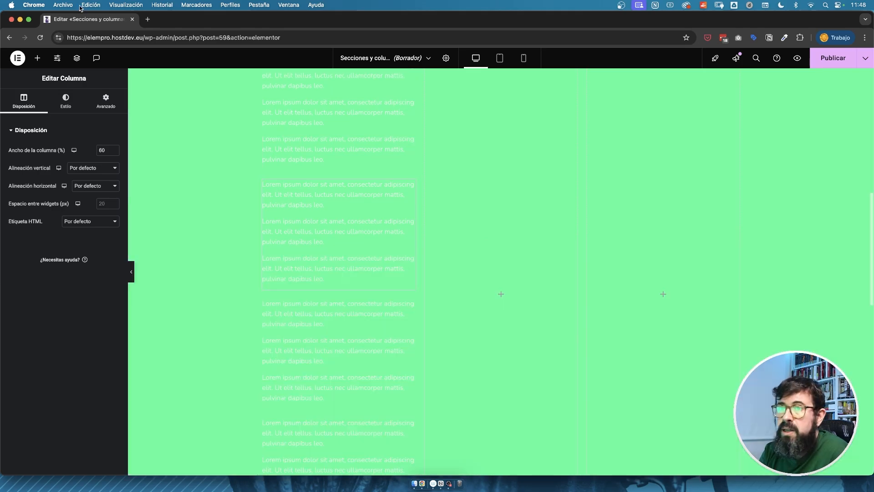
click(37, 58)
scroll(285, 228, down, 5)
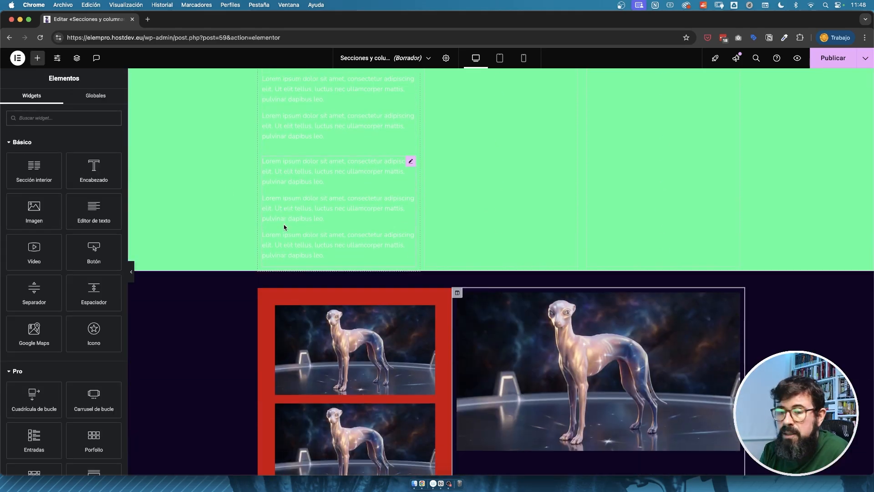
scroll(384, 437, down, 2)
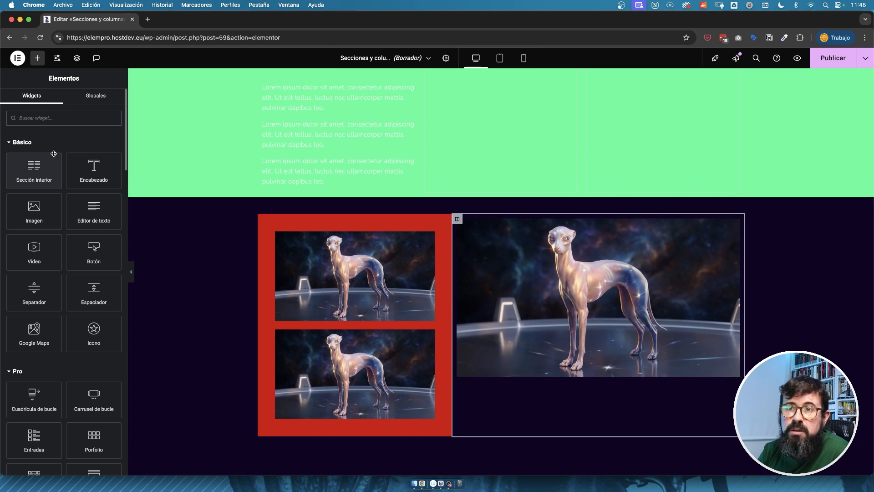
drag(92, 208, 596, 369)
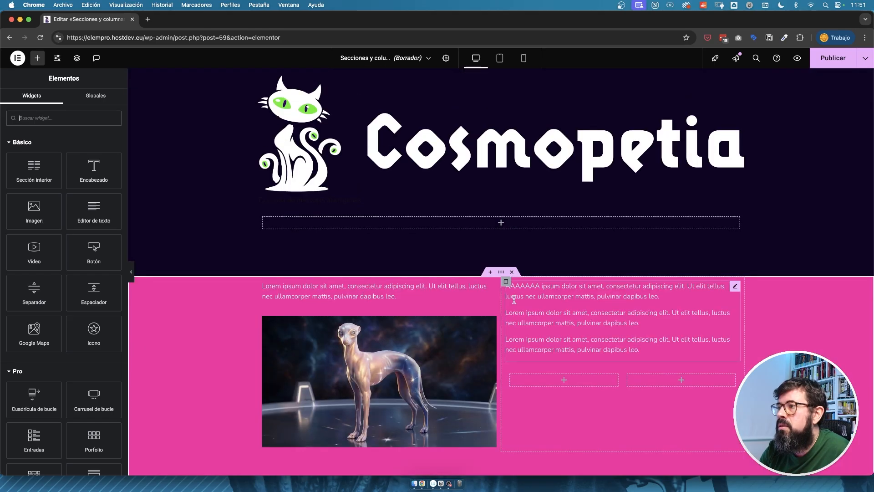
Delete all the demo sections between the header logo and the footer logo.
click(512, 272)
click(512, 209)
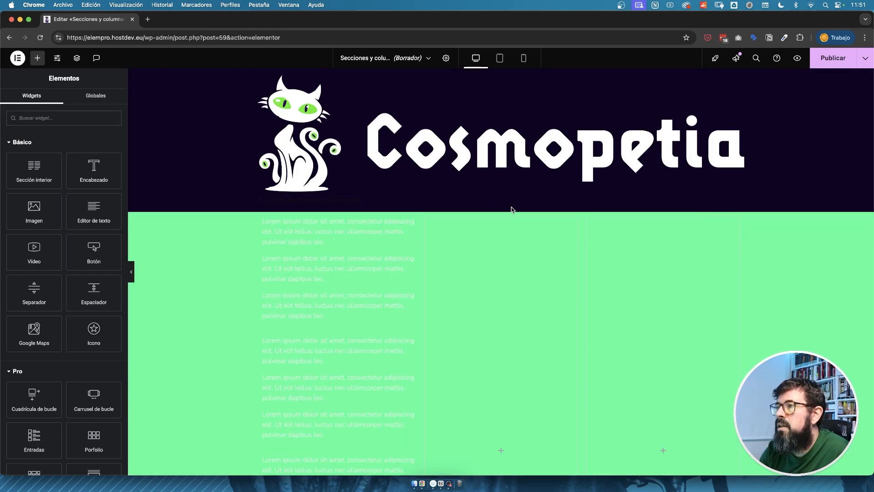
click(512, 208)
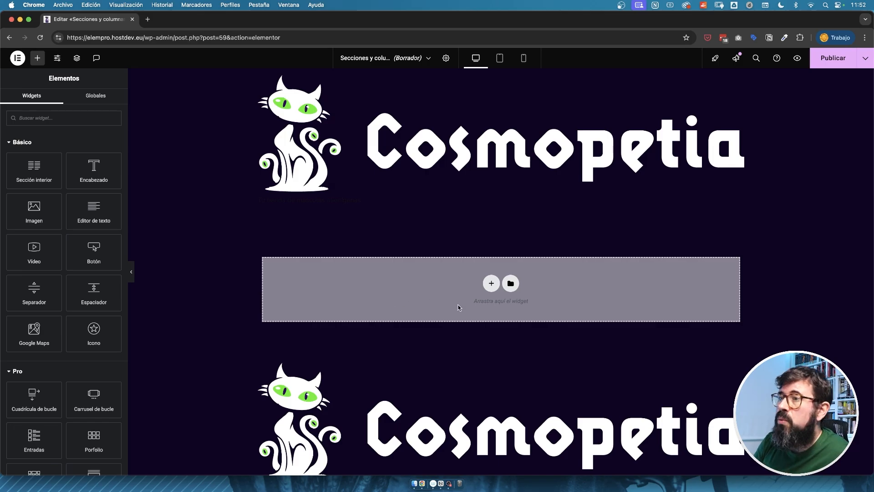
Add a single-column section and set its content width to full width (Ancho completo).
click(491, 284)
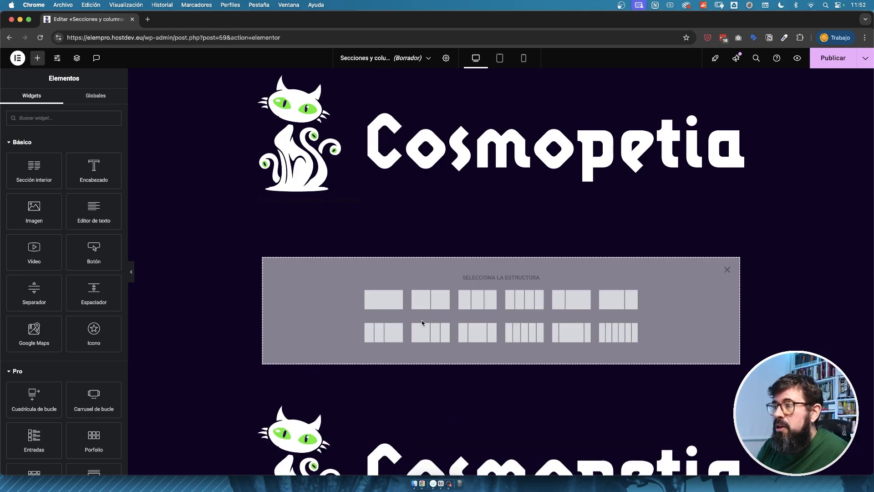
click(393, 302)
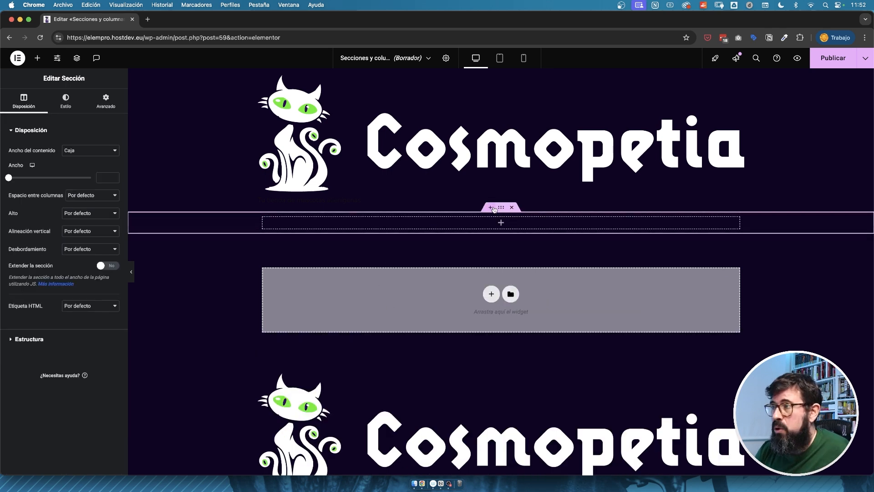
click(94, 150)
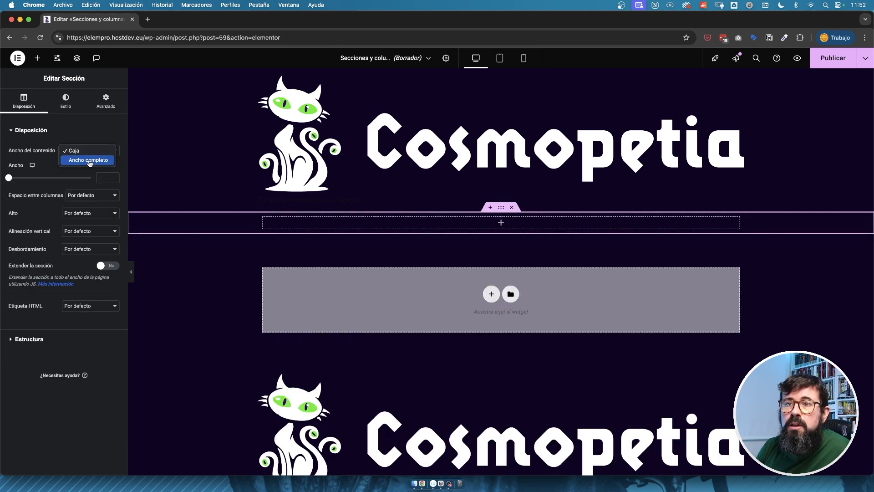
click(89, 160)
Give the new section a classic background using the dog image from the media library.
click(67, 100)
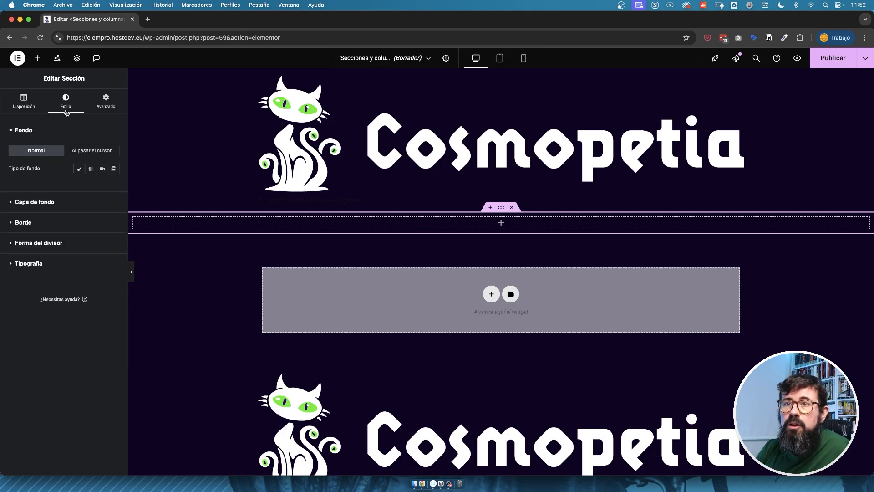
click(79, 169)
click(54, 237)
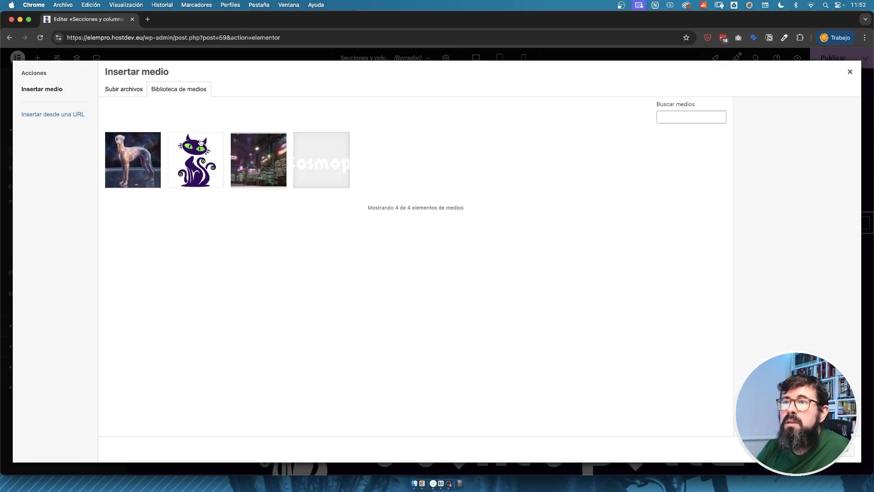
click(152, 151)
click(835, 449)
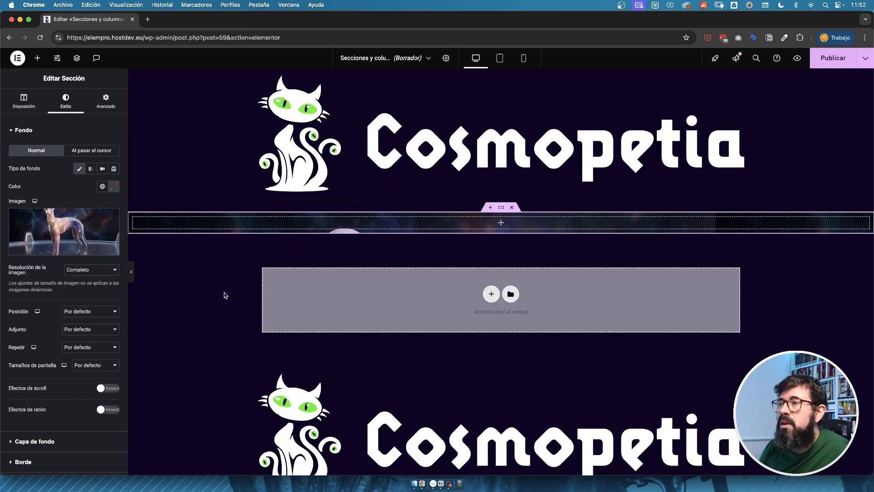
Set the background image's position to Centro centro and its display size to Cubrir.
click(90, 313)
click(95, 323)
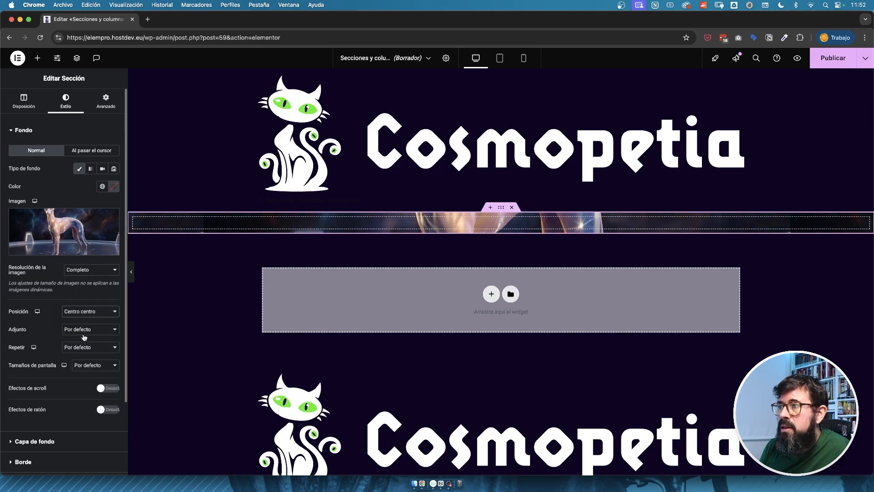
click(87, 364)
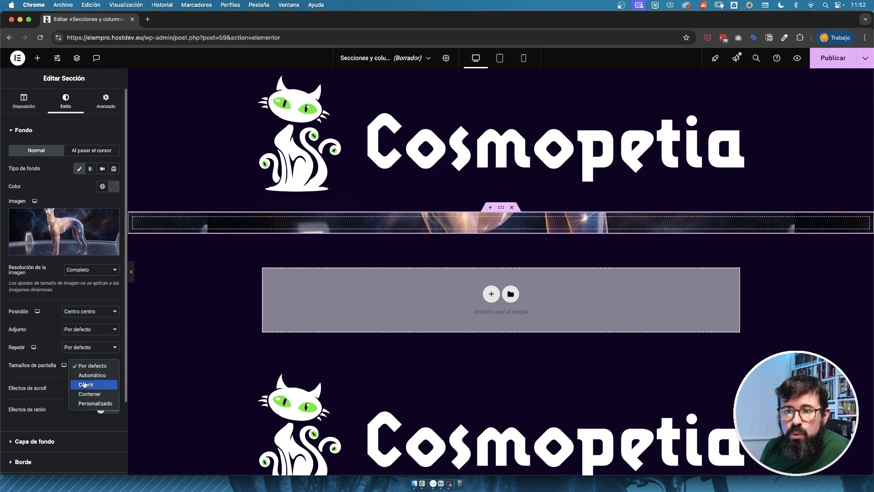
click(86, 384)
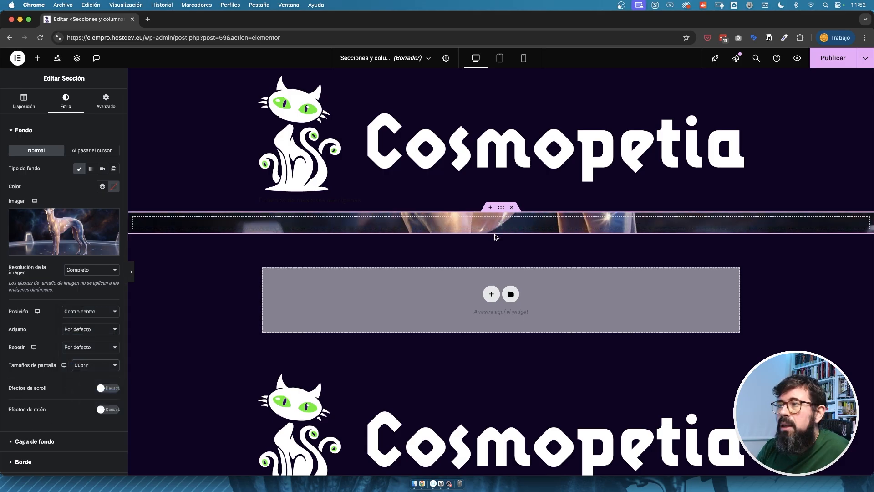
Add a heading widget to the section with the title "Tu tienda online de mascotas galácticas".
click(37, 57)
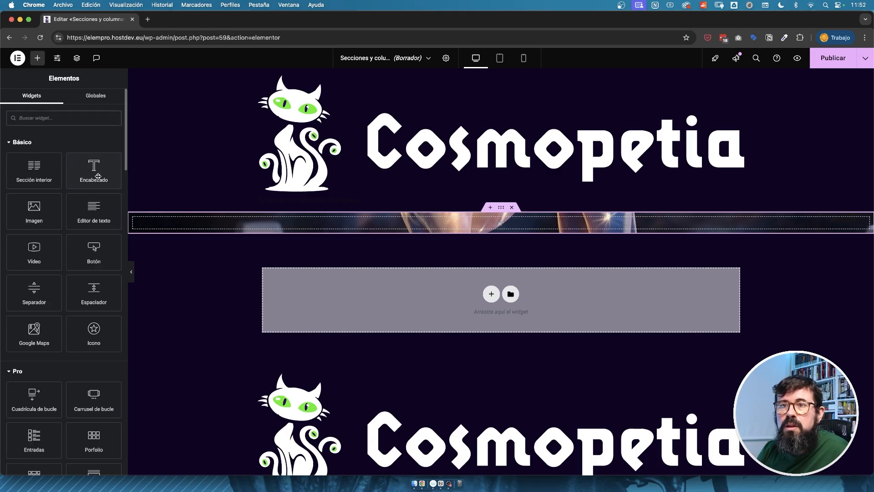
drag(93, 171, 523, 223)
text(ienda)
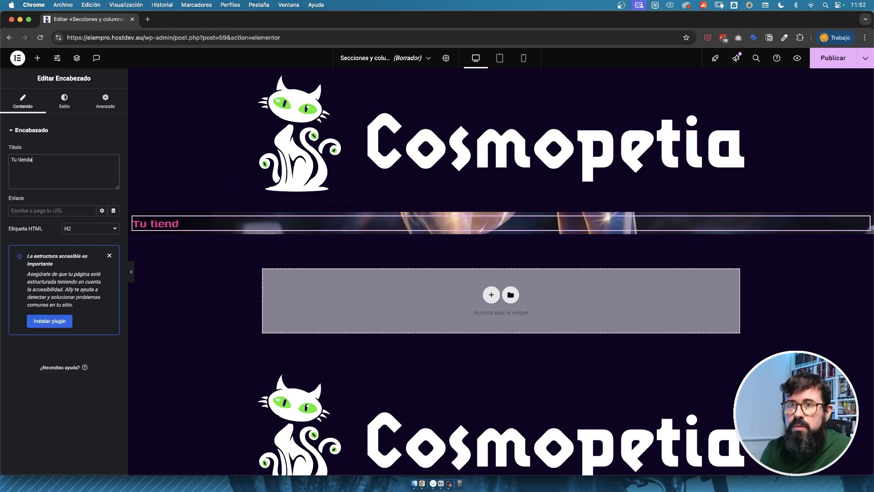
text( online de mas)
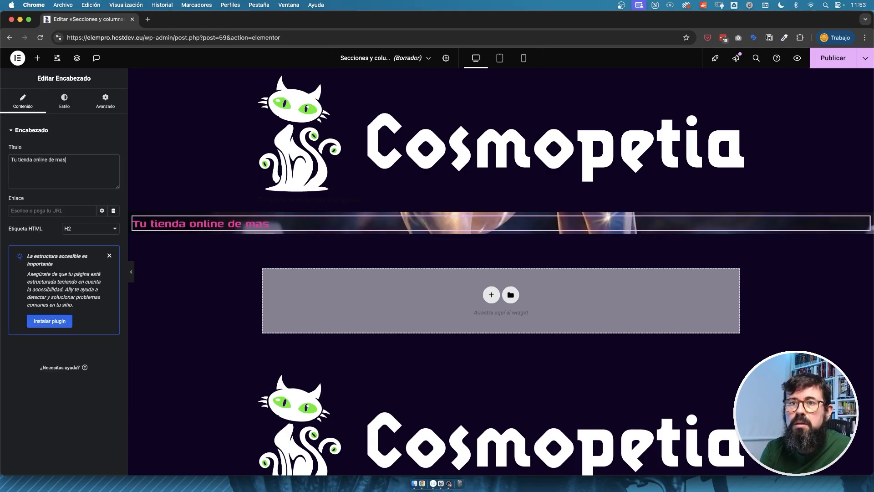
text(cotas galácticas)
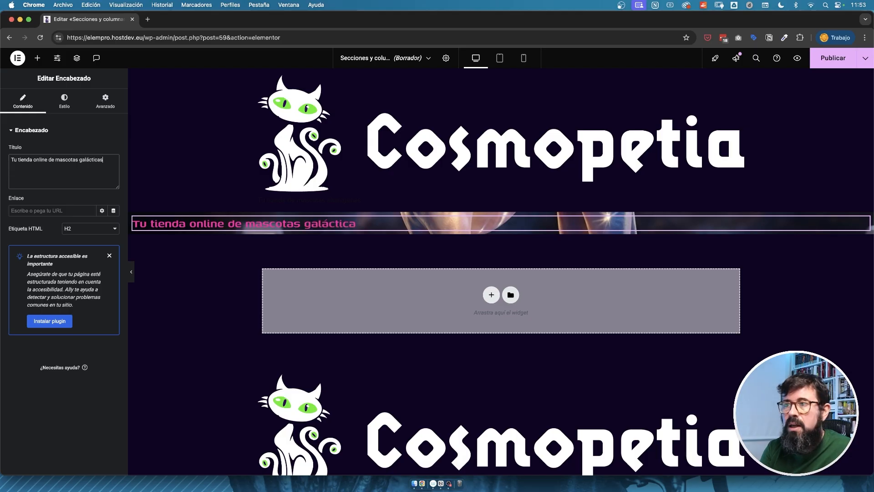
Center the heading and style its text at 69 px in white (#FFFFFF).
click(64, 100)
click(90, 150)
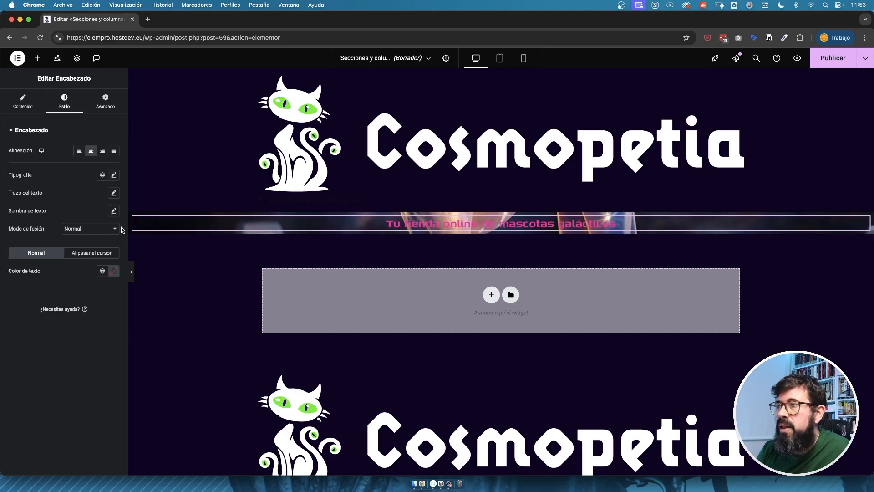
click(114, 175)
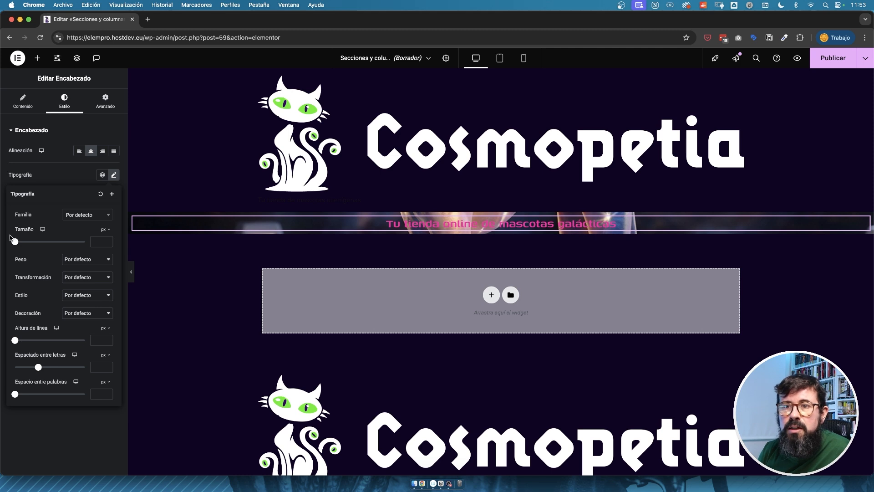
click(37, 241)
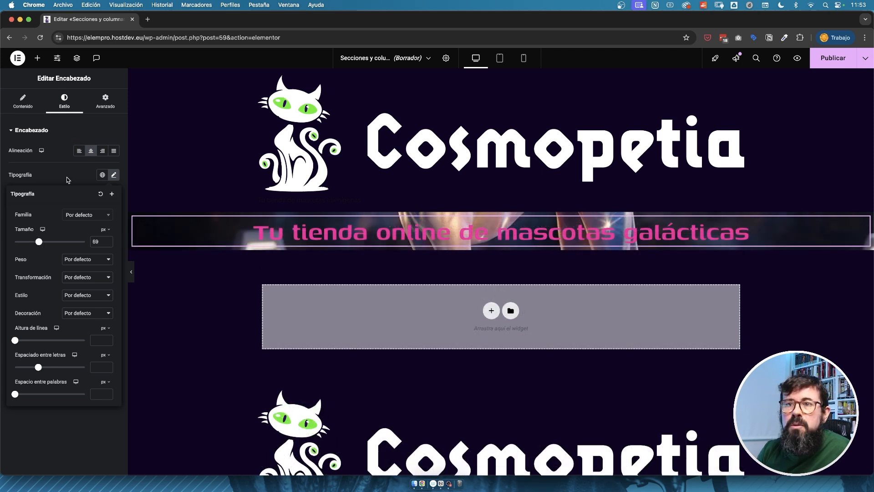
click(66, 176)
click(113, 271)
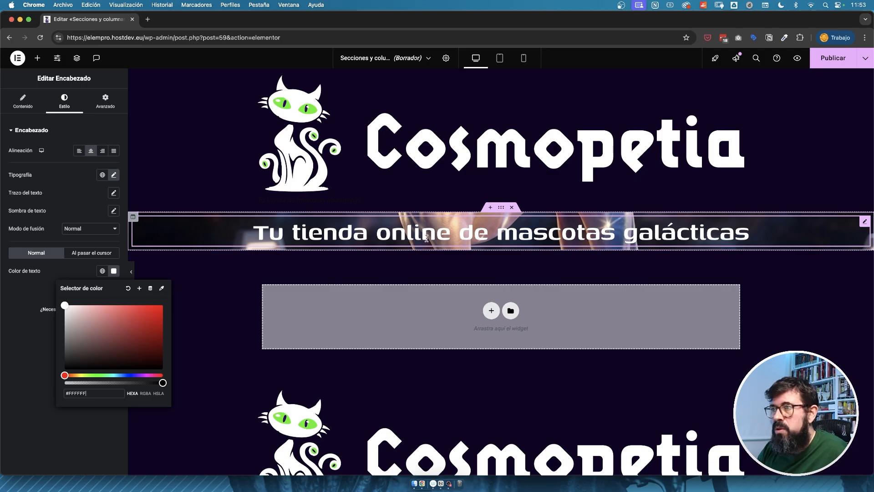
click(501, 209)
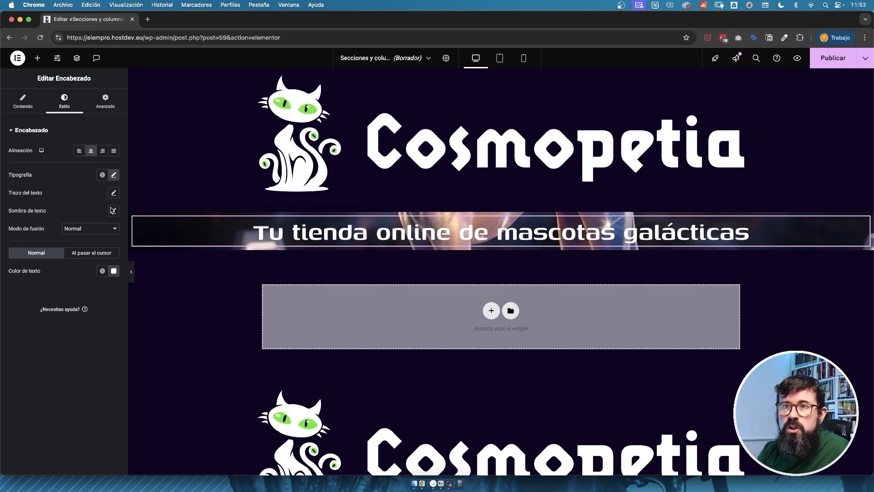
Give the heading's section a classic background overlay in black (#000000).
click(501, 207)
scroll(25, 375, down, 1)
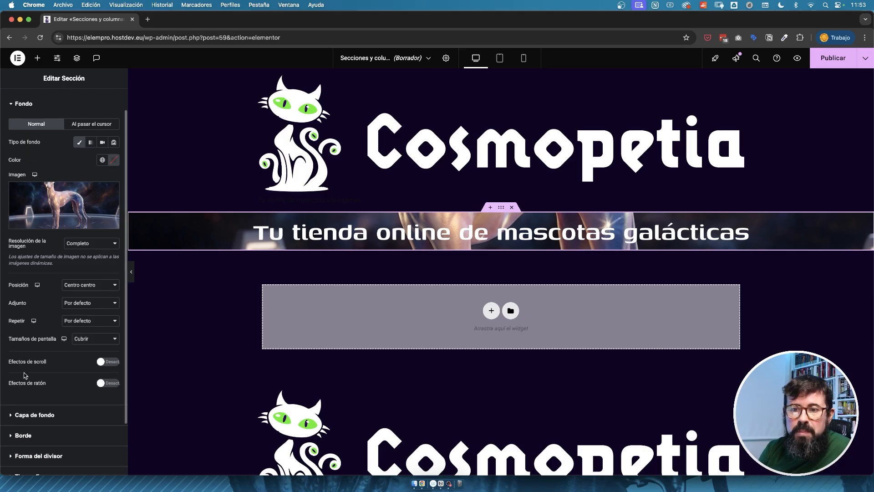
click(23, 415)
click(113, 207)
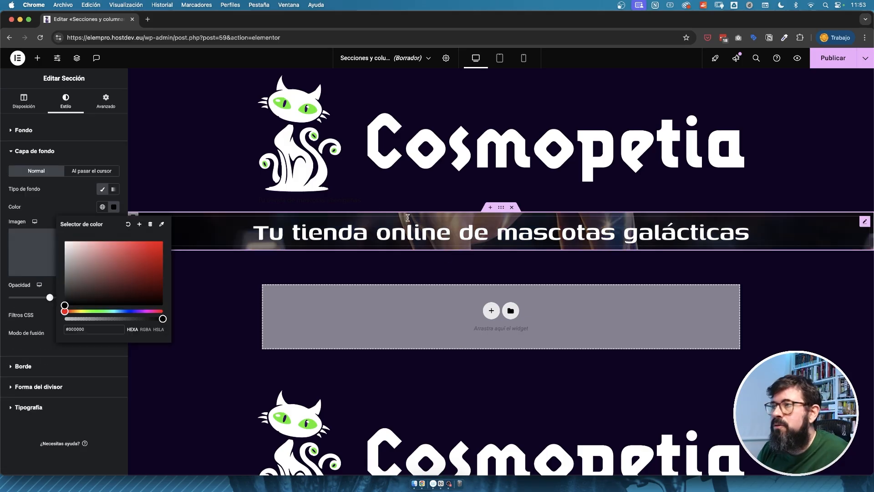
Set the hero section's padding to 100 px above and 100 px below, with 0 on both sides.
click(522, 269)
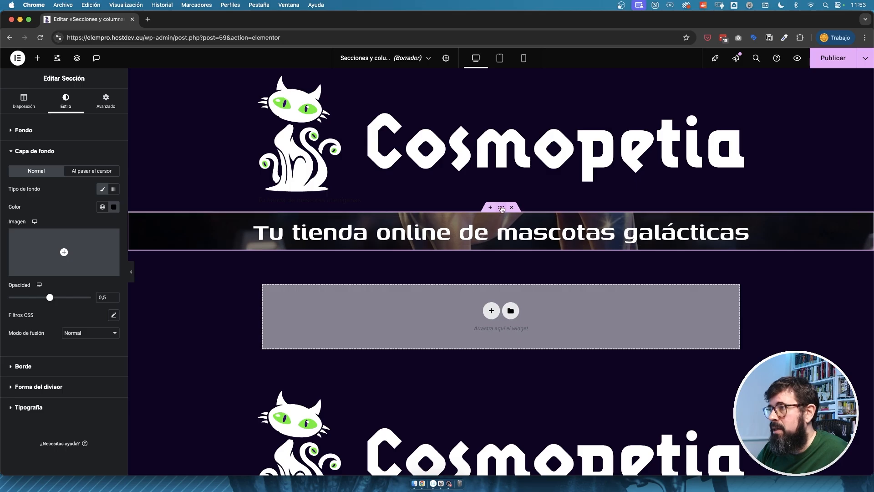
click(105, 101)
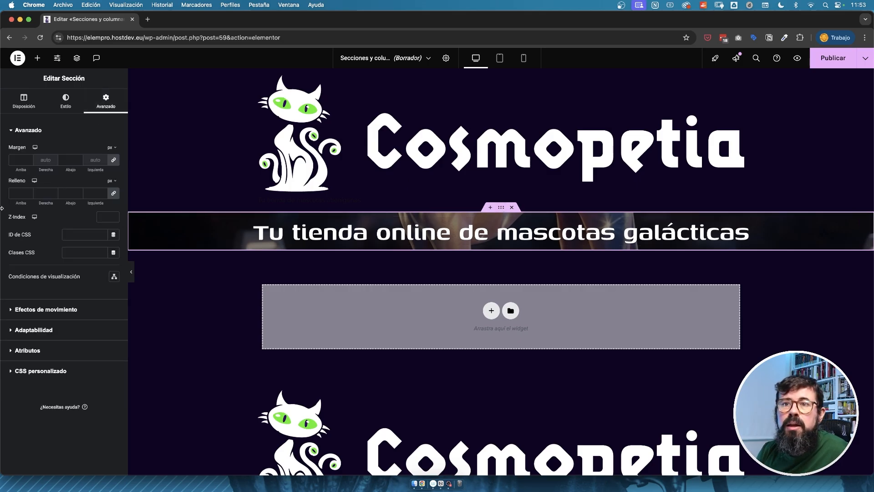
click(21, 193)
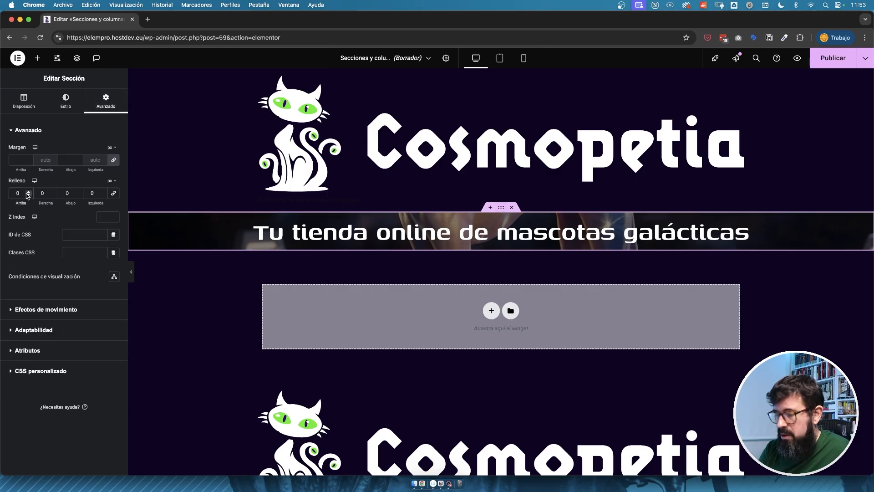
text(100)
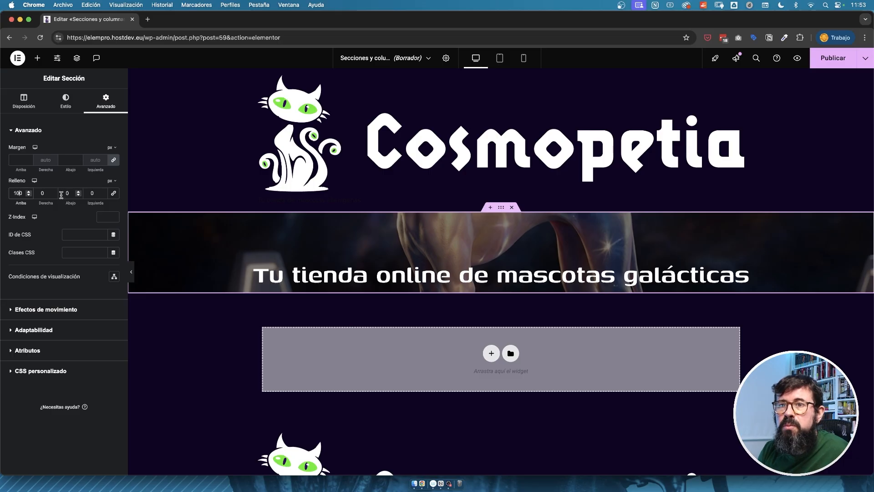
click(62, 194)
text(100)
Add a text editor widget with the lorem ipsum text below the hero heading, centered and in white.
click(38, 58)
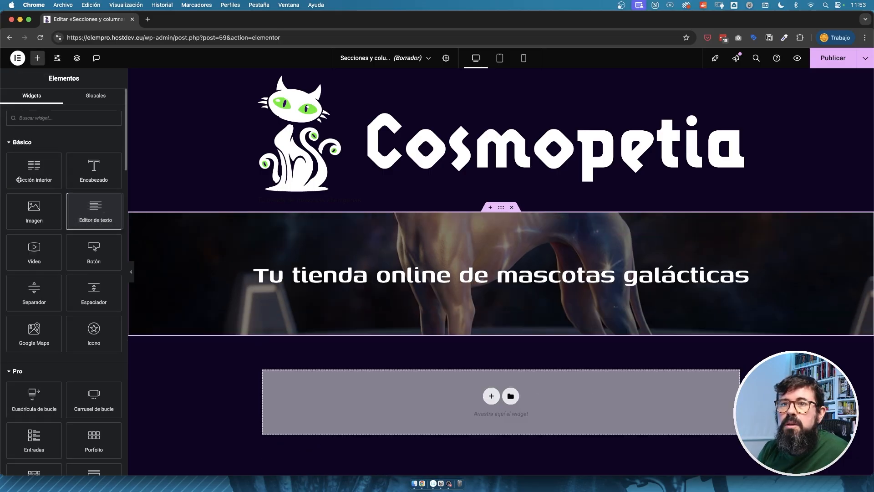
drag(94, 212, 400, 294)
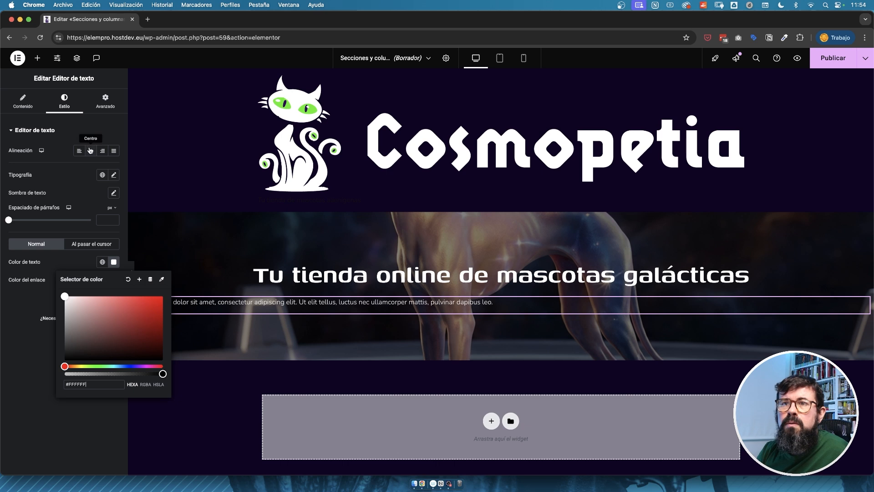
click(91, 152)
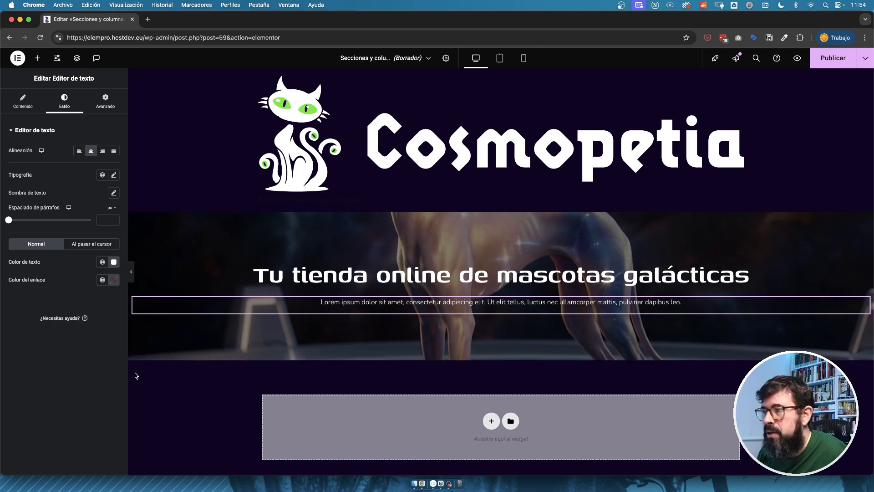
Add a button below the hero paragraph with the text "MÁS INFORMACIÓN" and center it.
click(38, 58)
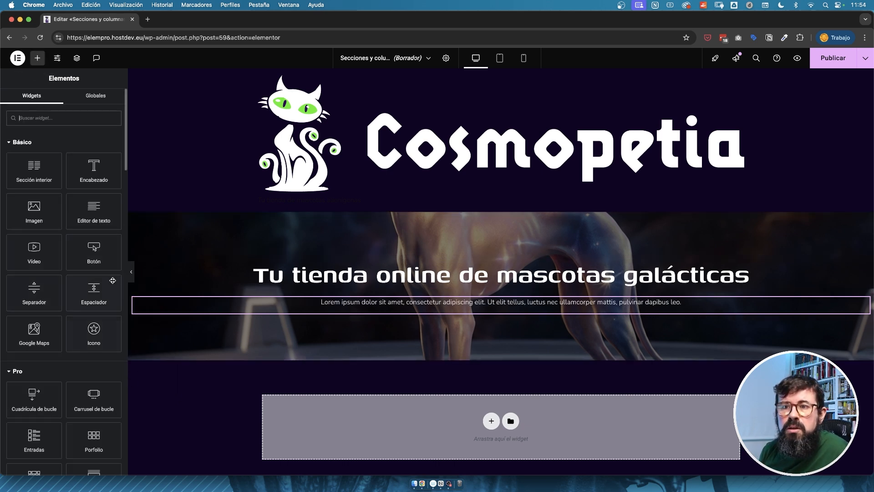
click(115, 256)
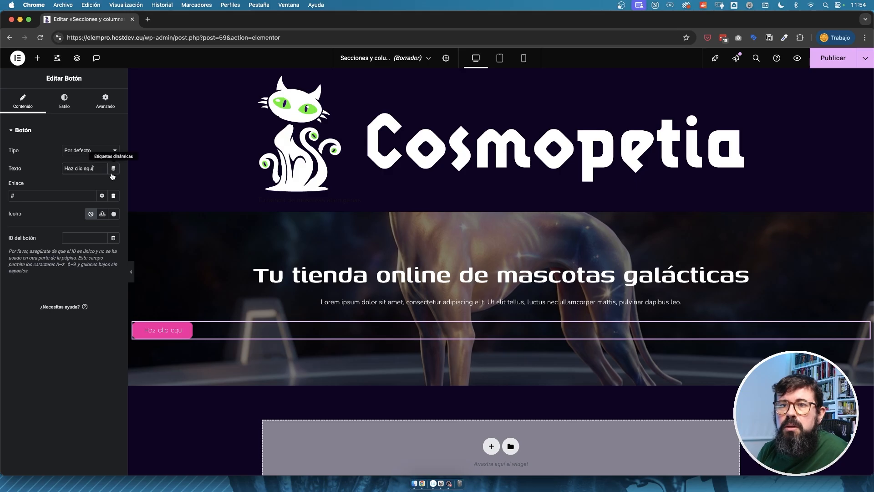
key(super+a)
text(M)
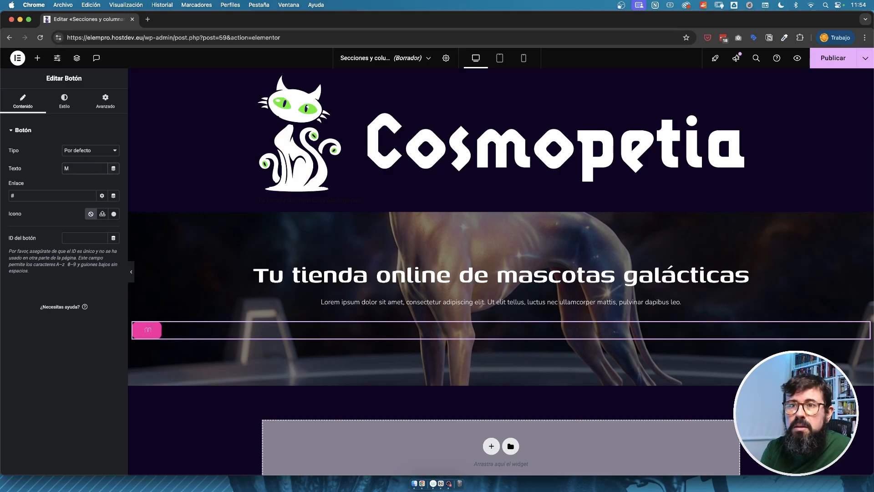
text(ÁS INFORMACIÓN)
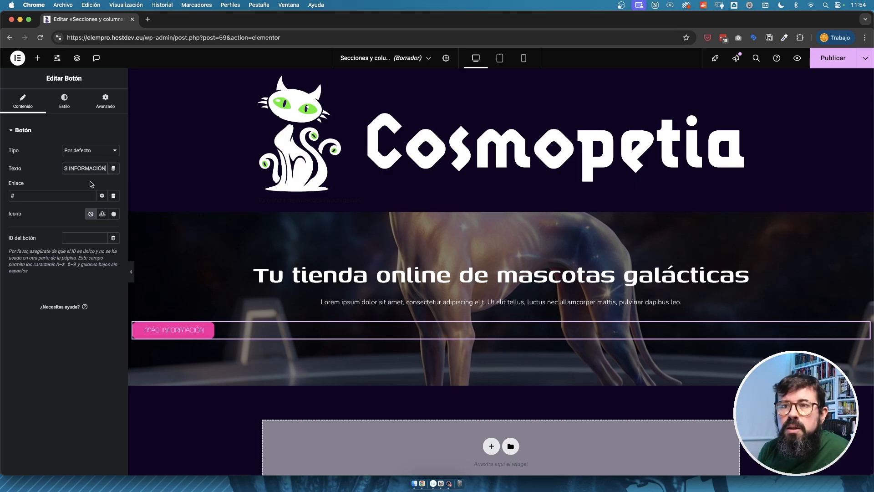
click(64, 102)
click(91, 152)
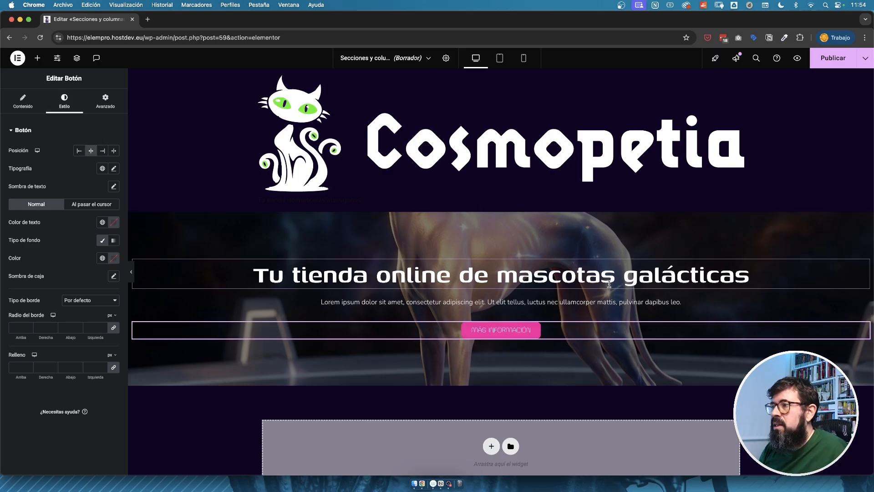
Add a section with two equal columns below the hero and give it a classic white background.
scroll(609, 284, down, 3)
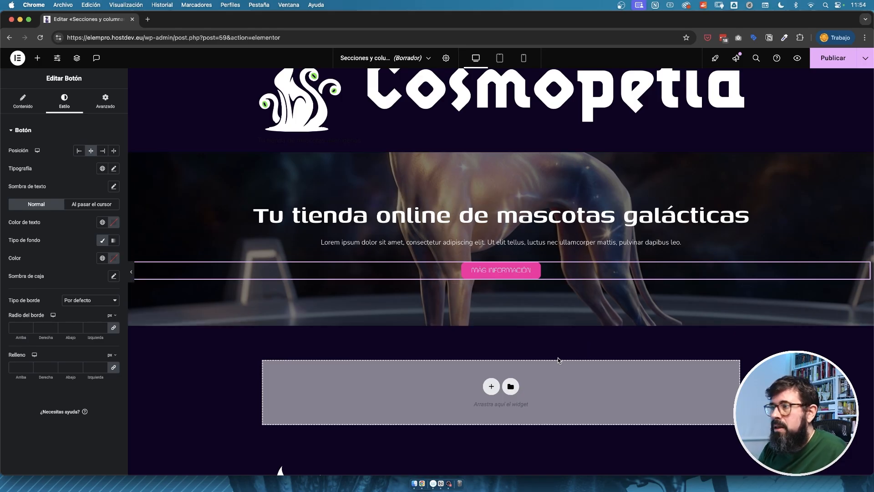
scroll(559, 360, up, 1)
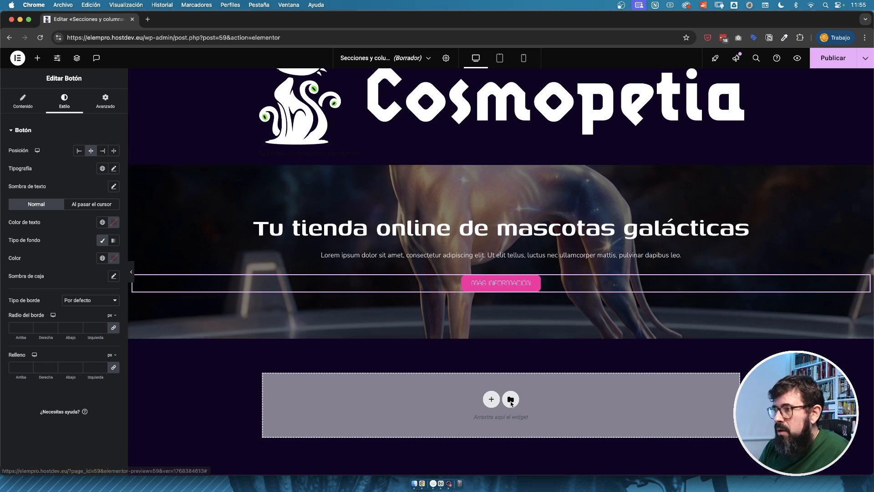
click(491, 399)
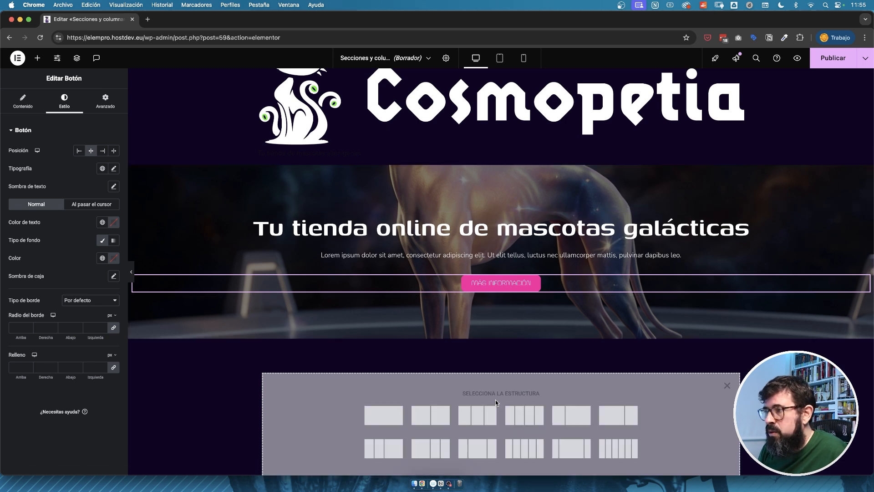
click(439, 420)
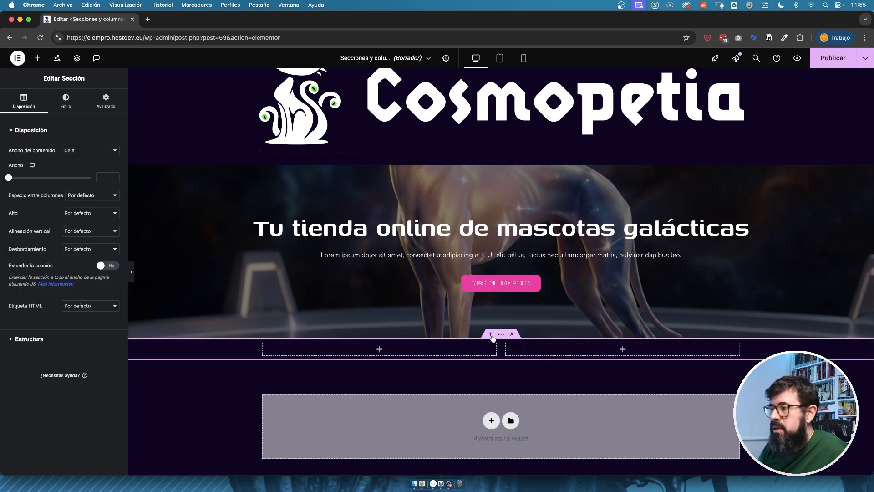
click(65, 100)
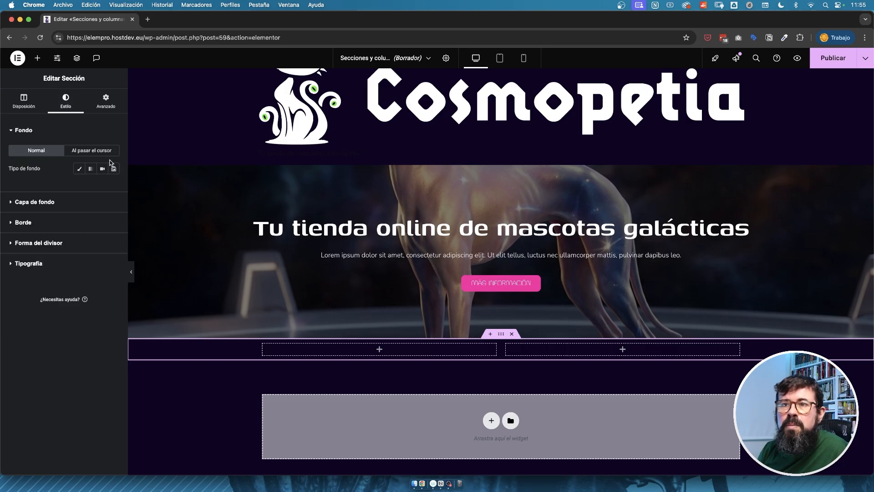
click(80, 170)
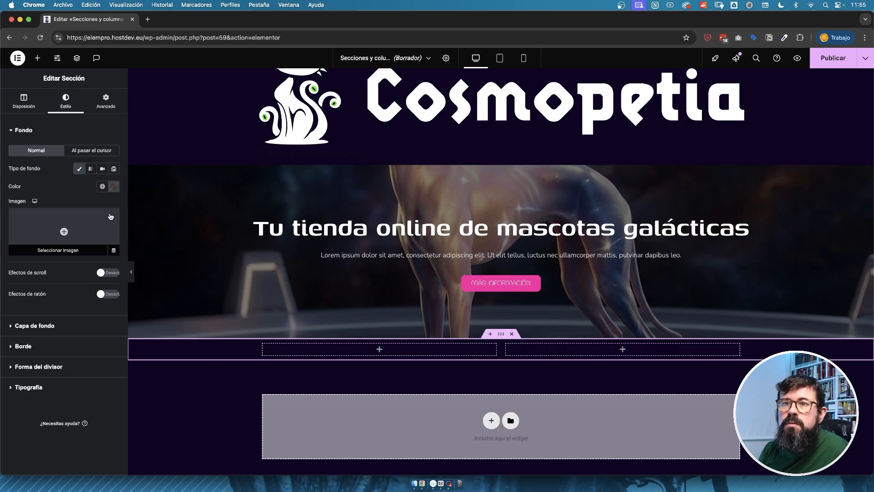
Insert the parrot image in the right column and a text editor with five lorem ipsum paragraphs in the left column.
click(623, 349)
drag(34, 211, 663, 355)
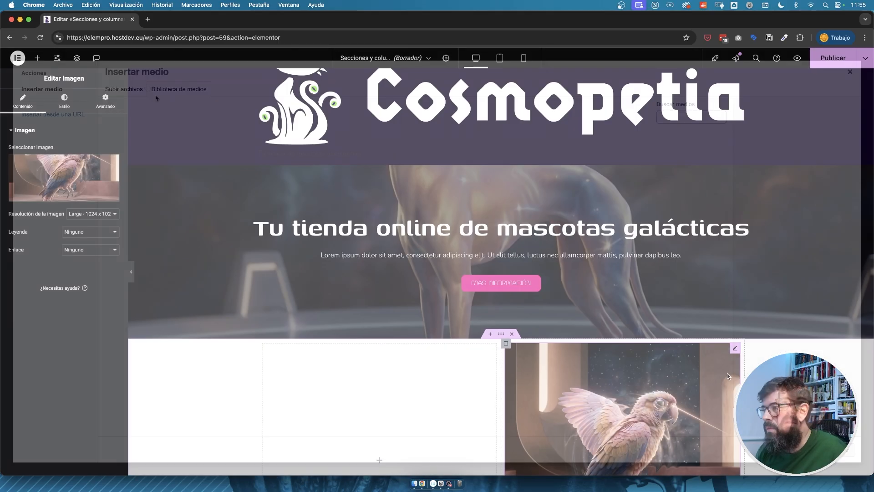
scroll(727, 373, down, 2)
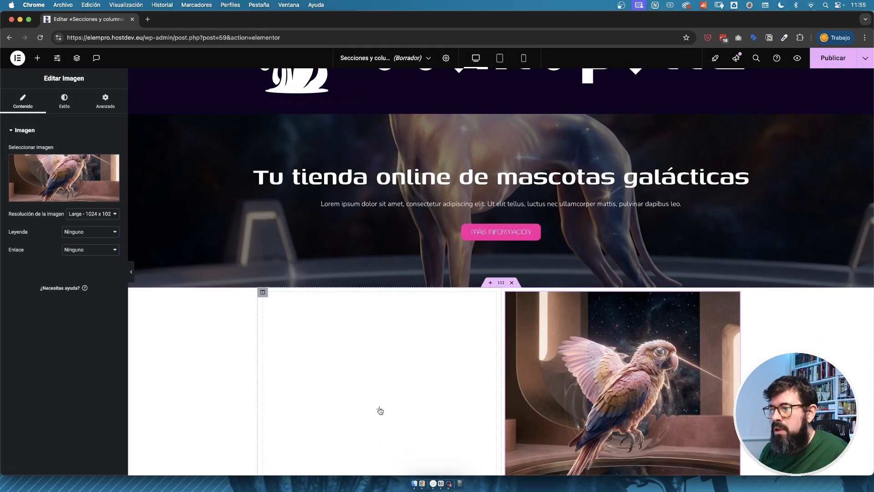
click(379, 409)
drag(93, 211, 390, 375)
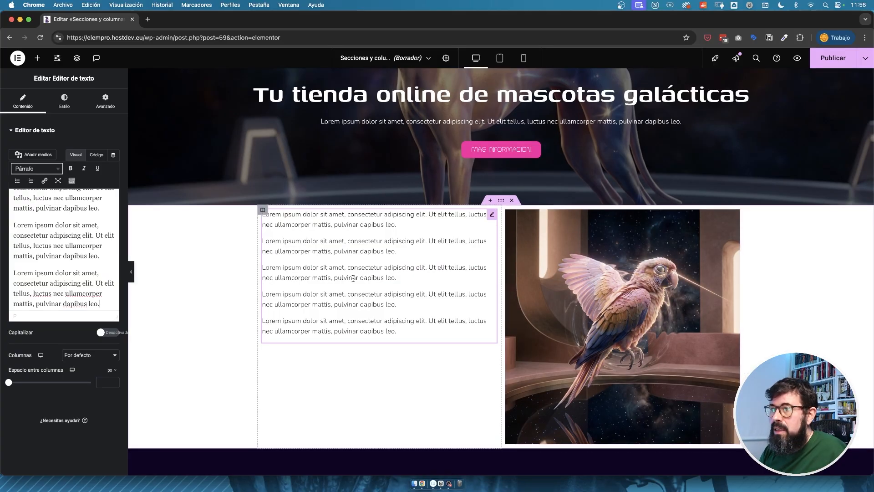
Set the text column's vertical alignment to Medio.
scroll(531, 297, down, 1)
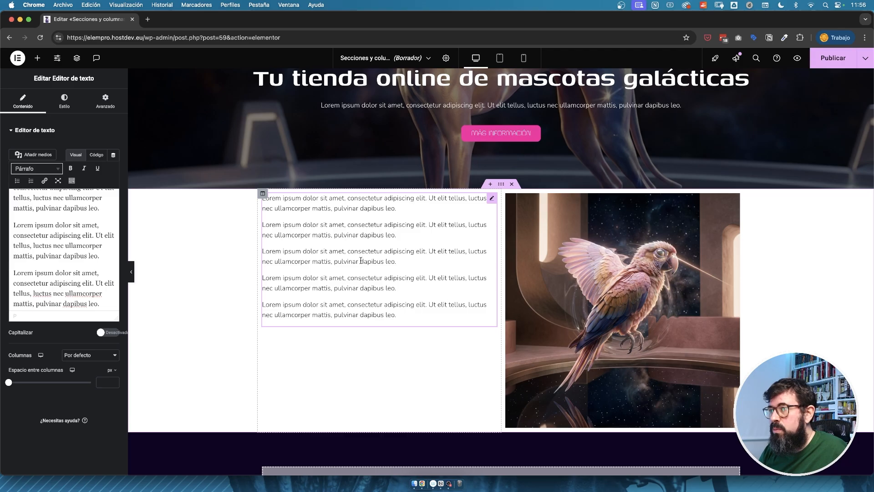
click(263, 195)
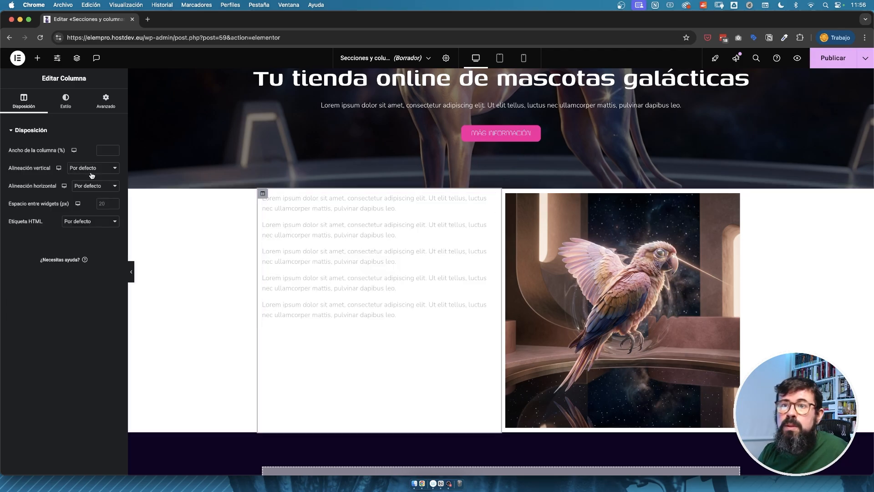
click(90, 169)
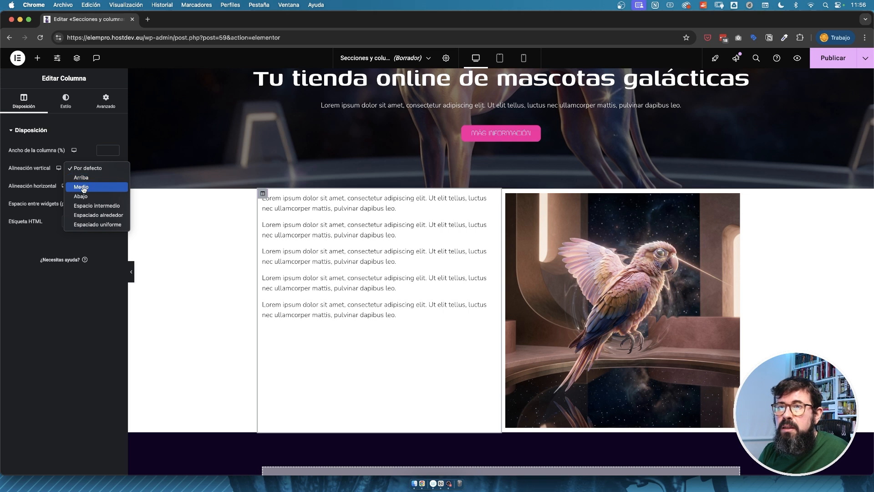
click(87, 187)
Set the two-column section's padding to 50 px above and 50 px below, with 0 on both sides.
scroll(273, 205, down, 2)
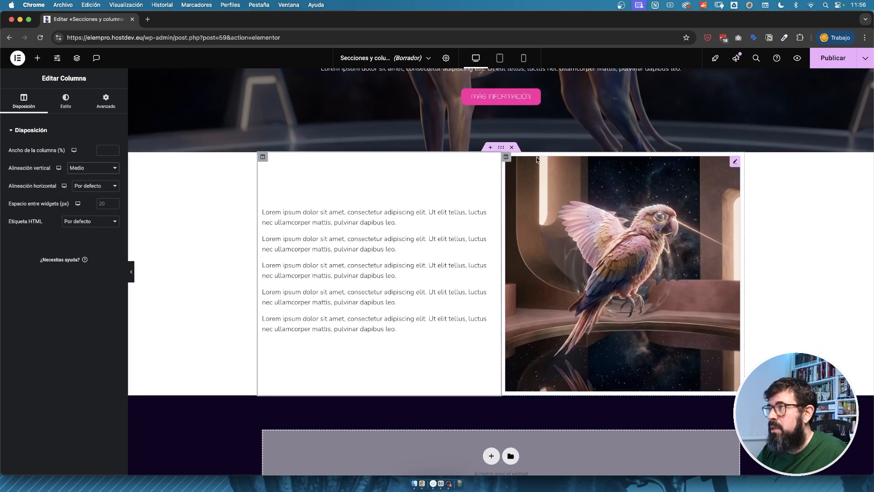
click(501, 148)
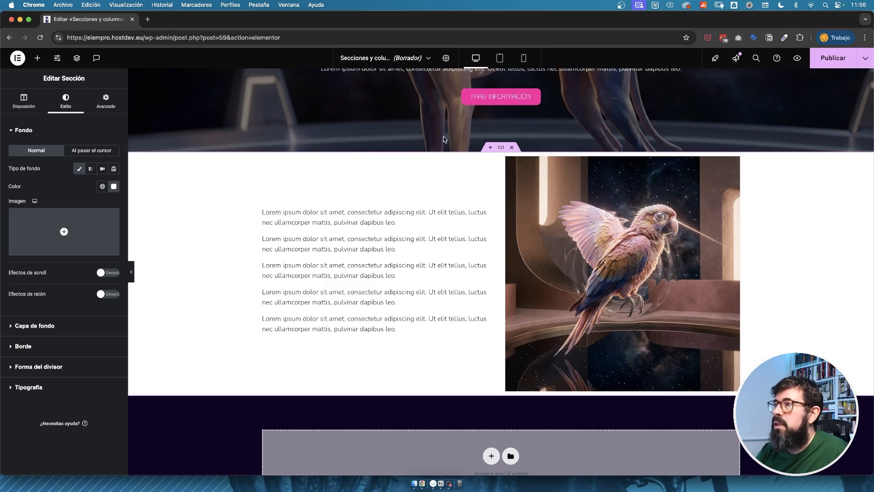
click(106, 100)
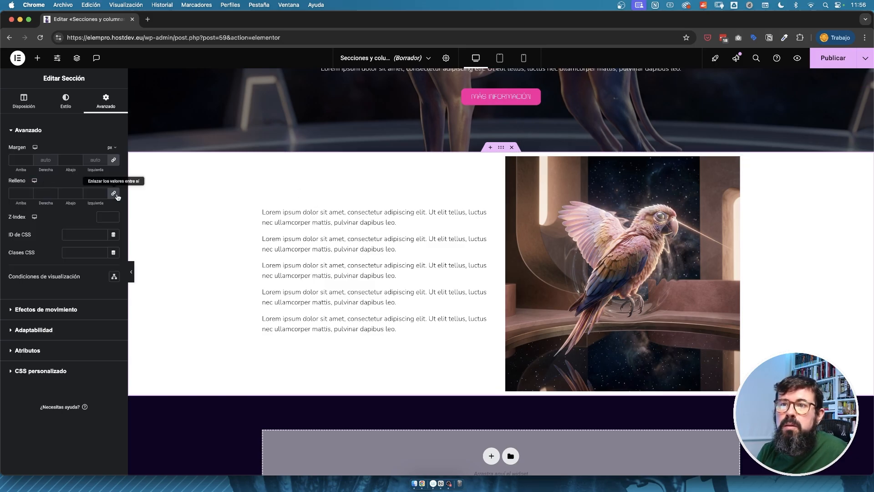
click(17, 193)
text(50)
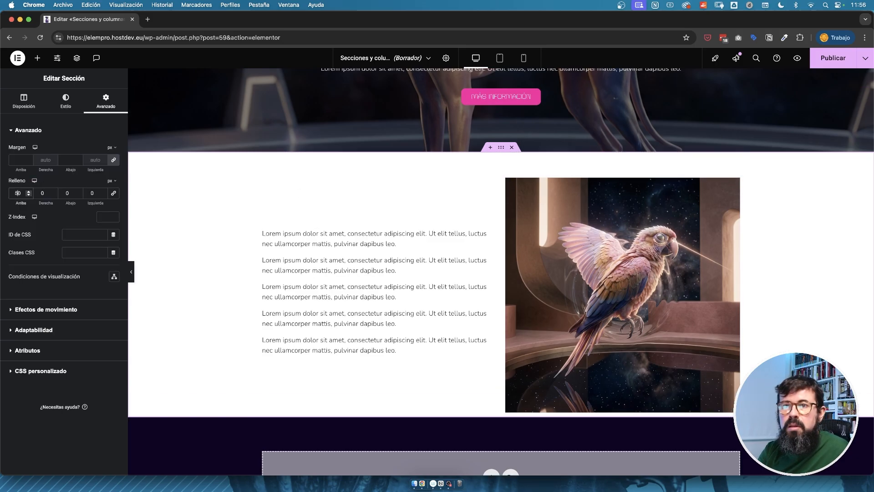
click(66, 189)
text(50)
Duplicate the text-and-parrot section and move the copy's image column to the left of its text column.
scroll(455, 182, down, 2)
right_click(501, 96)
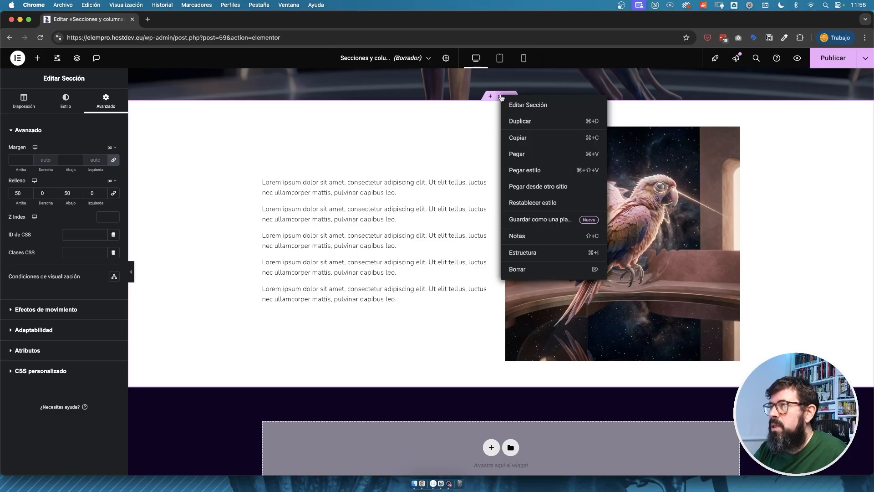
click(524, 121)
scroll(541, 242, up, 2)
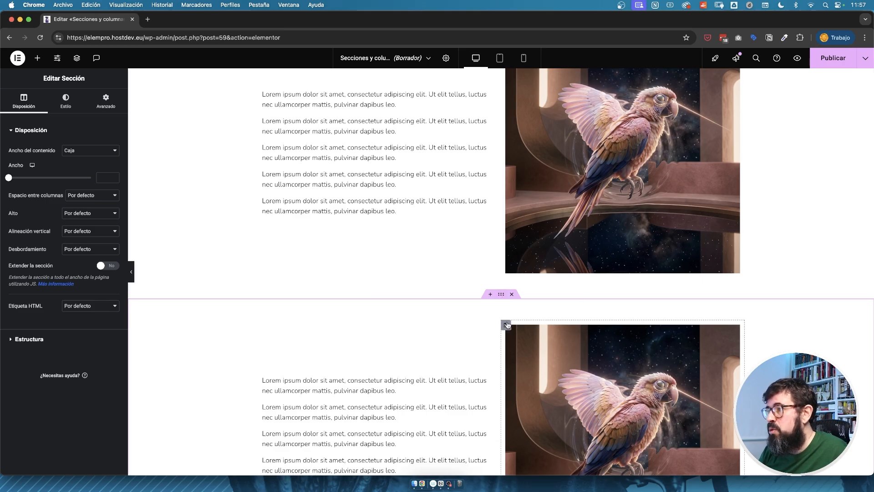
drag(506, 327, 262, 331)
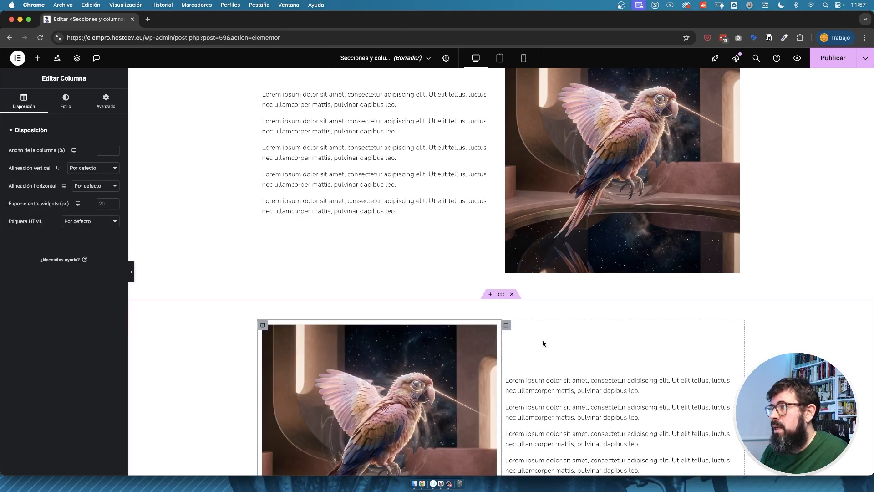
Replace the parrot image in the duplicated section with the robotic pig image.
scroll(542, 343, down, 2)
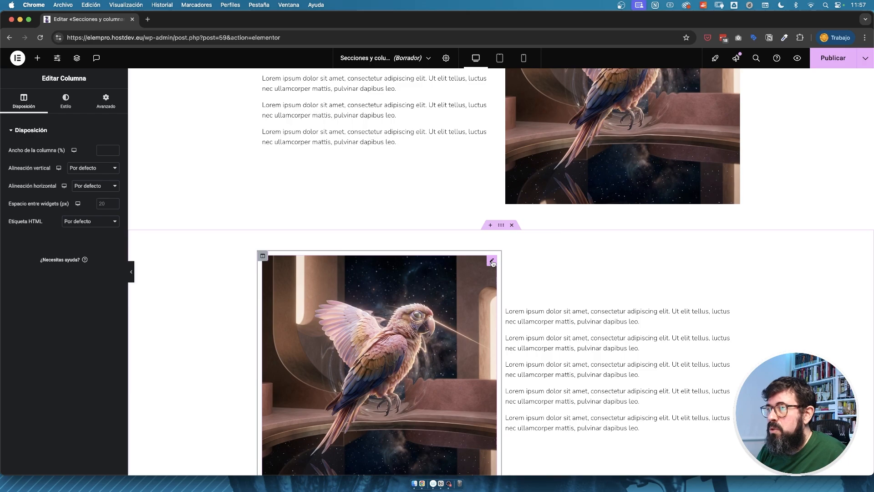
click(492, 262)
scroll(308, 232, up, 5)
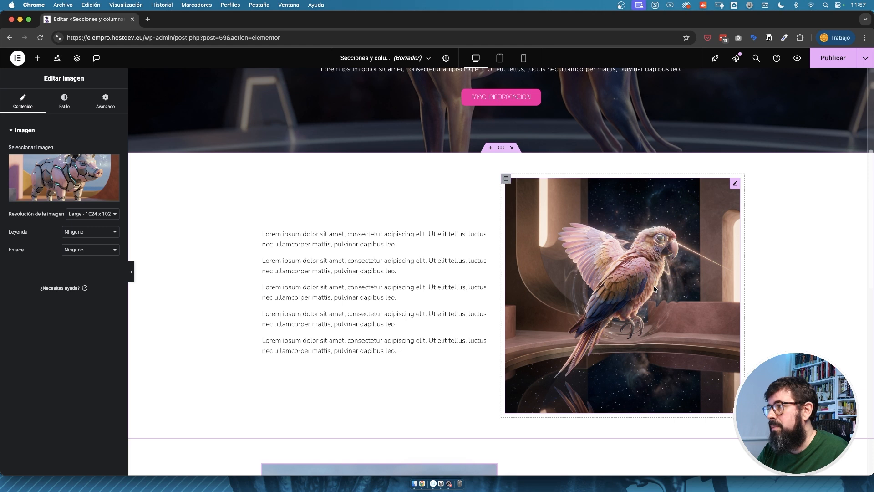
scroll(655, 289, down, 5)
scroll(637, 335, up, 1)
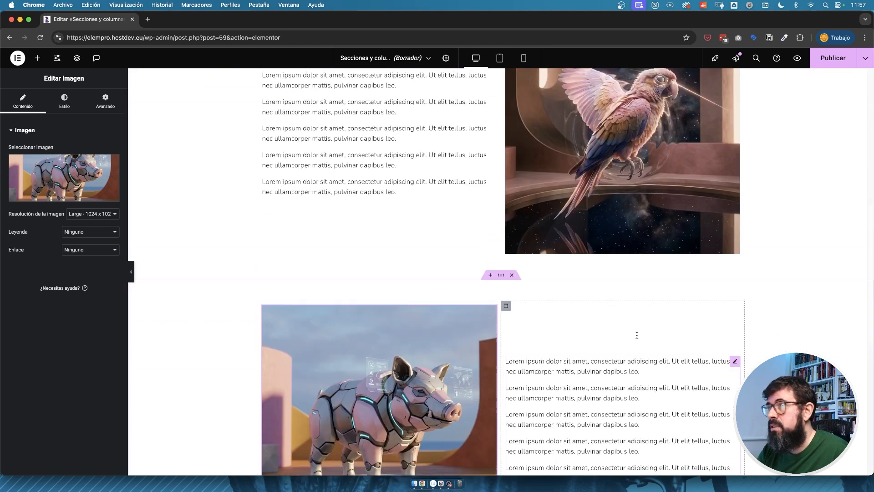
Switch to the mobile view and examine the stacking order of the text and images in the two sections.
click(523, 57)
scroll(548, 121, down, 3)
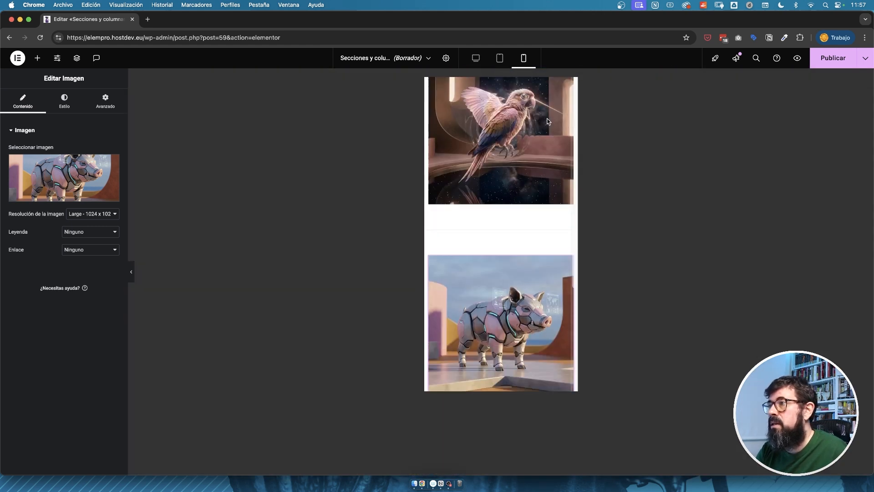
scroll(548, 122, up, 2)
scroll(548, 121, down, 6)
scroll(548, 122, up, 5)
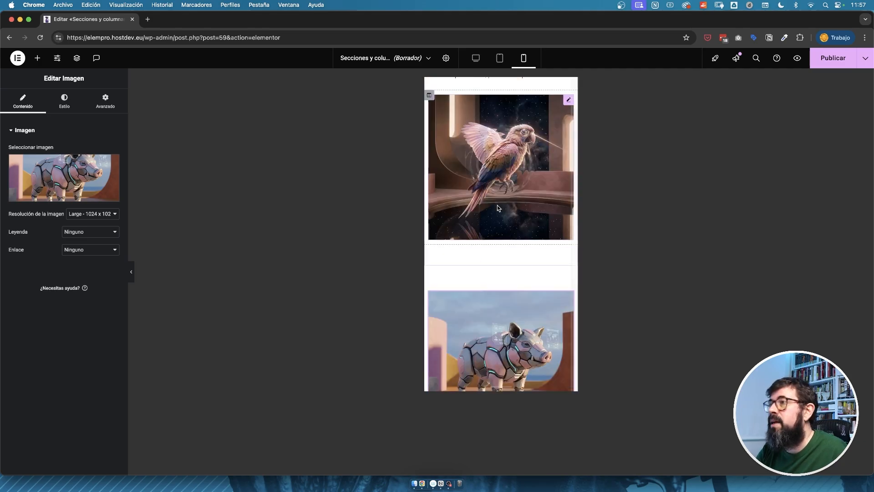
Return to the desktop view and turn on reversed columns for portrait mobile in the robotic pig section.
click(476, 58)
scroll(634, 218, up, 1)
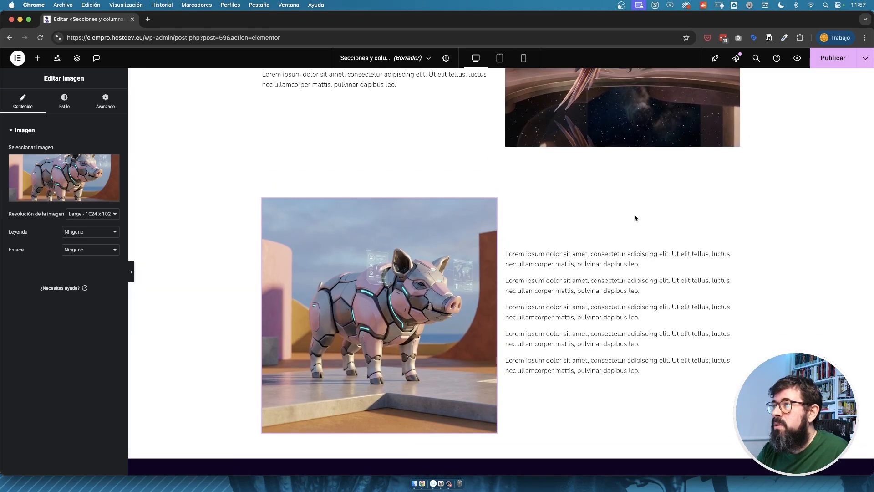
click(501, 168)
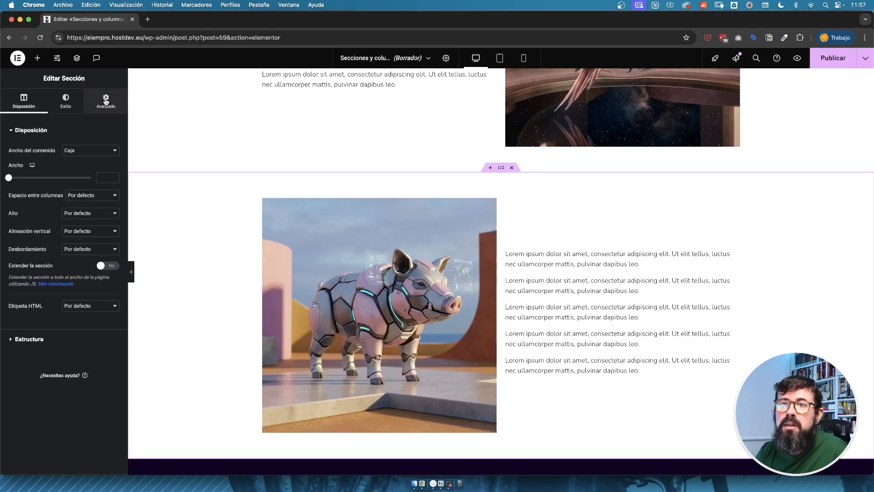
click(106, 101)
click(53, 331)
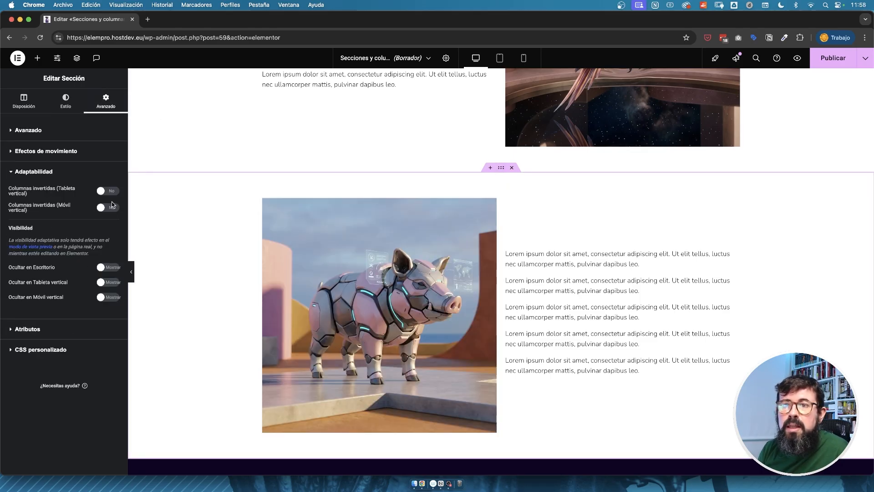
Examine the order of the pig section's text and image in the mobile view, finishing back in the desktop view.
click(522, 58)
scroll(545, 206, down, 5)
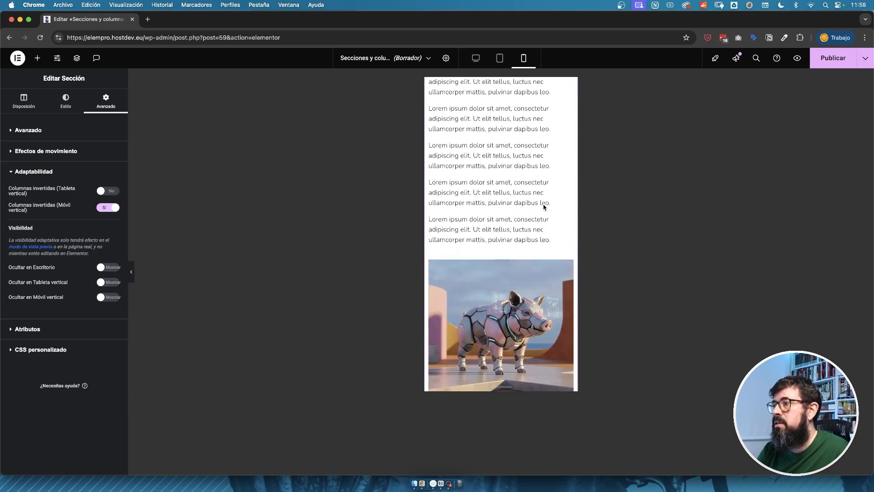
scroll(543, 204, down, 4)
scroll(542, 204, up, 6)
click(476, 57)
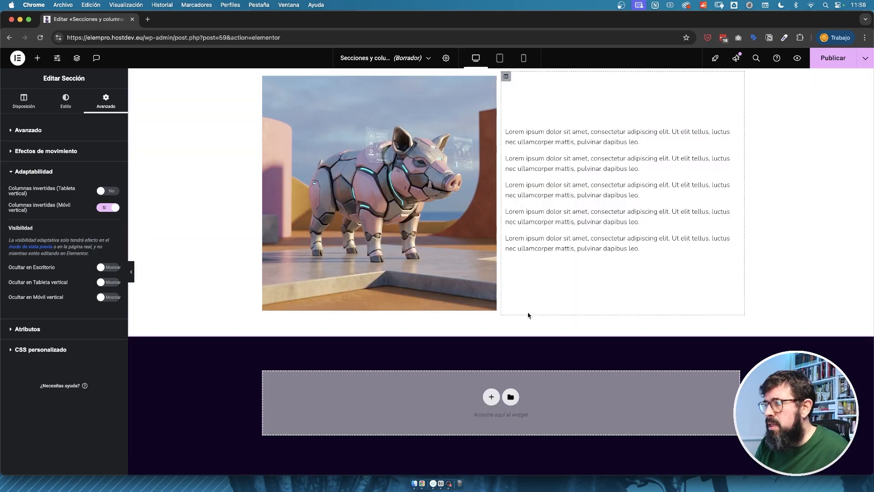
Add a section with three equal columns below the pig section and insert the iridescent cat image in its first column.
click(491, 396)
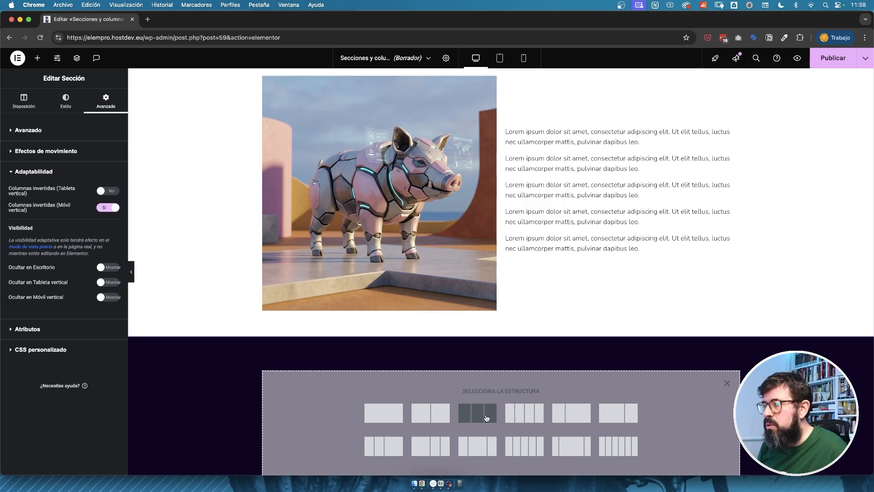
click(486, 418)
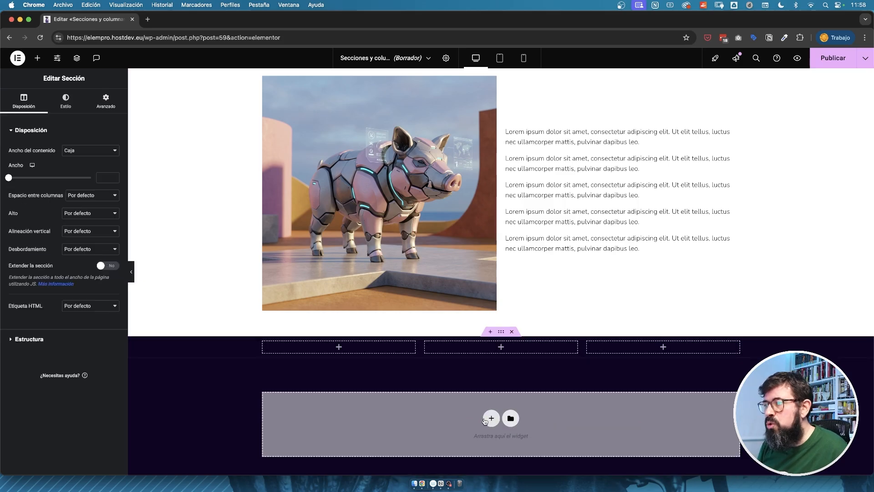
click(345, 347)
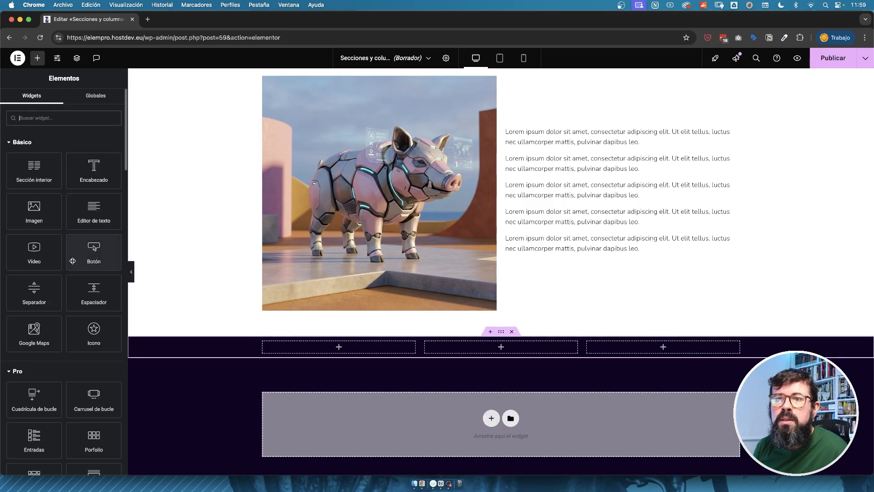
drag(37, 206, 368, 349)
click(831, 448)
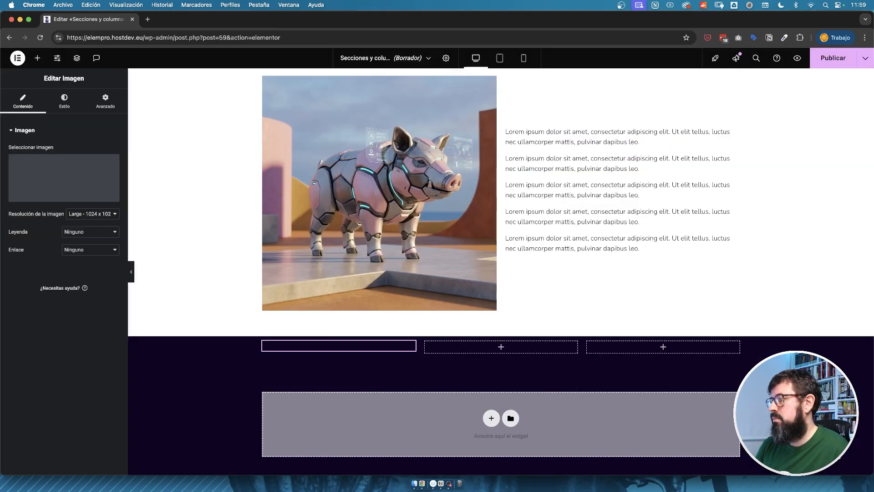
Add an enlarged, centred heading reading "Gatos" below the cat image, with a centred white placeholder text block beneath it.
drag(81, 168, 382, 386)
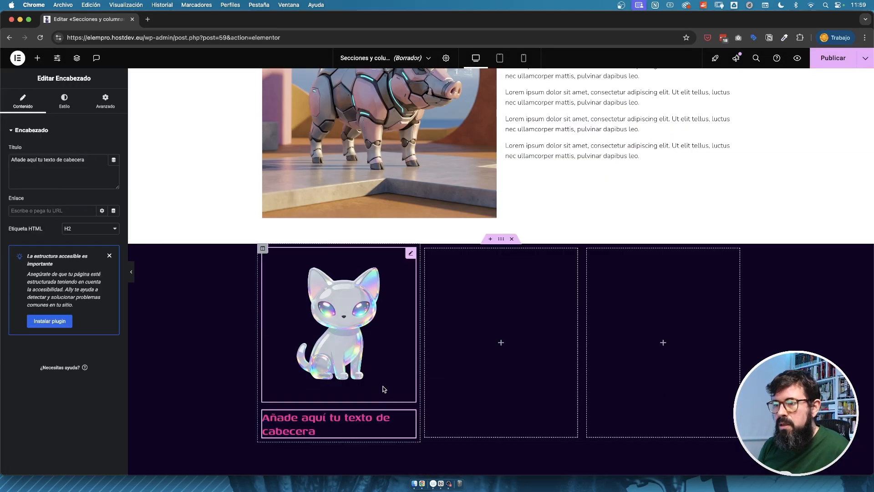
triple_click(57, 167)
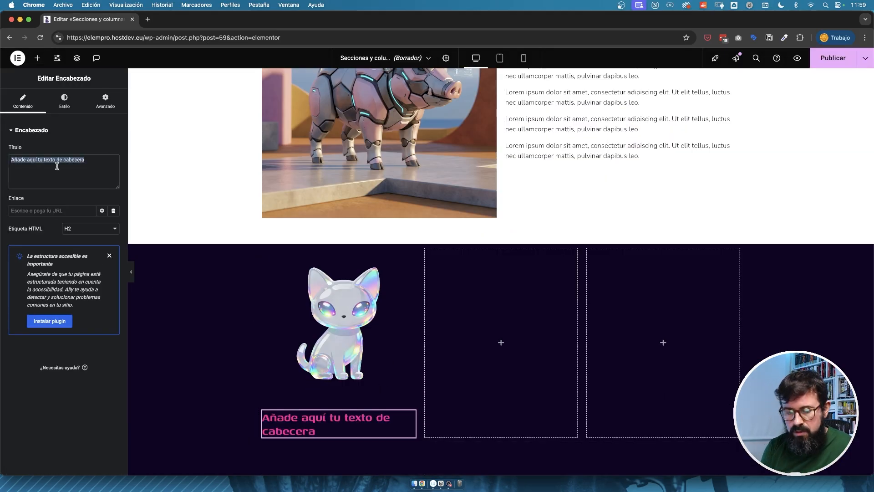
text(Gatos)
click(65, 100)
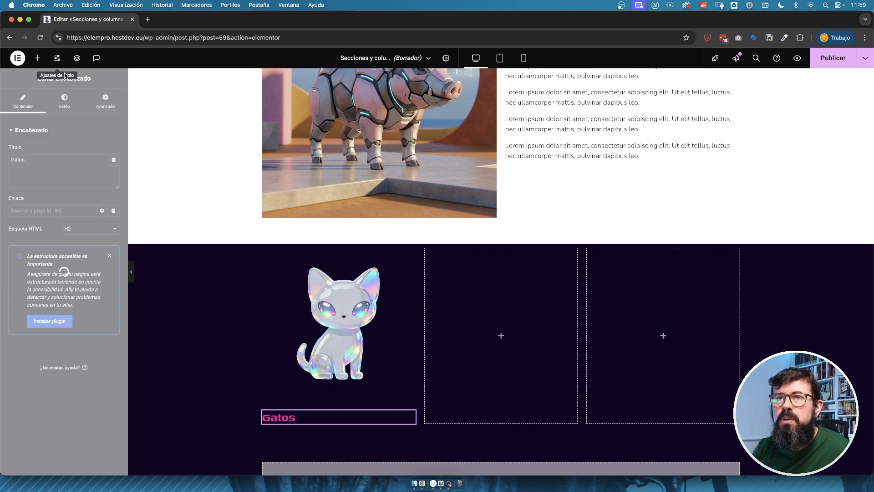
click(91, 151)
click(114, 175)
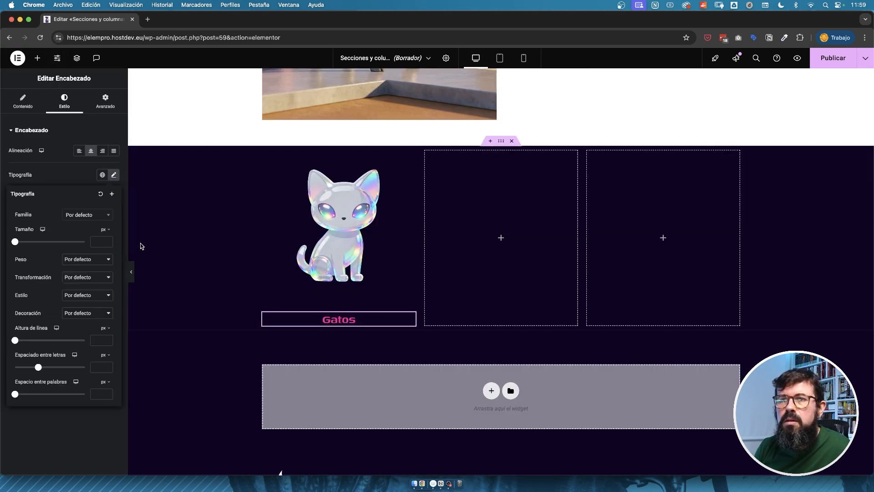
click(37, 58)
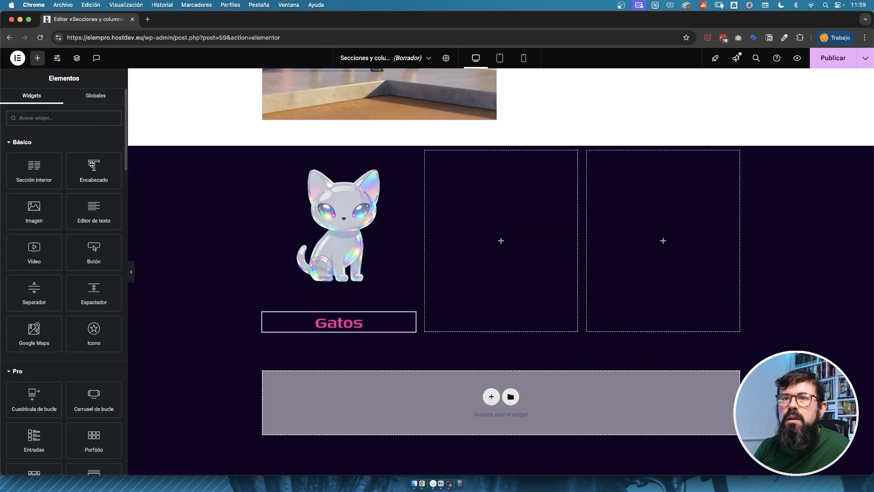
drag(80, 209, 400, 329)
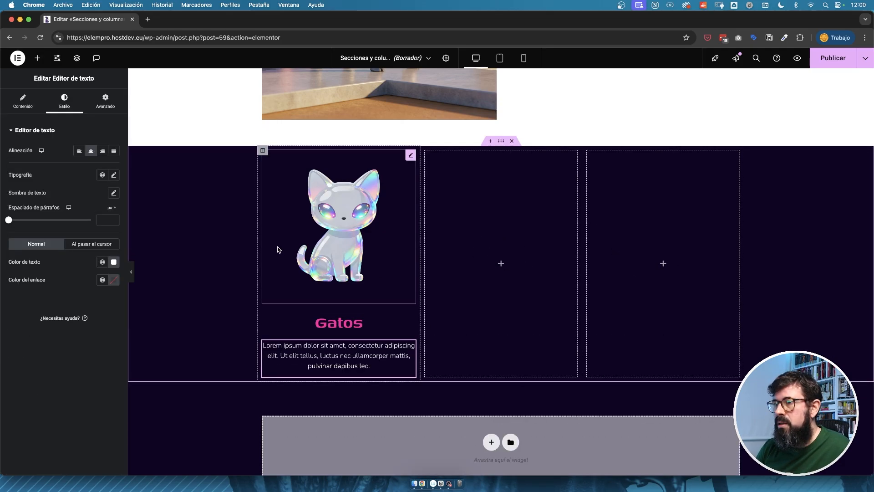
Delete the two empty columns beside the cat column.
right_click(431, 151)
click(440, 324)
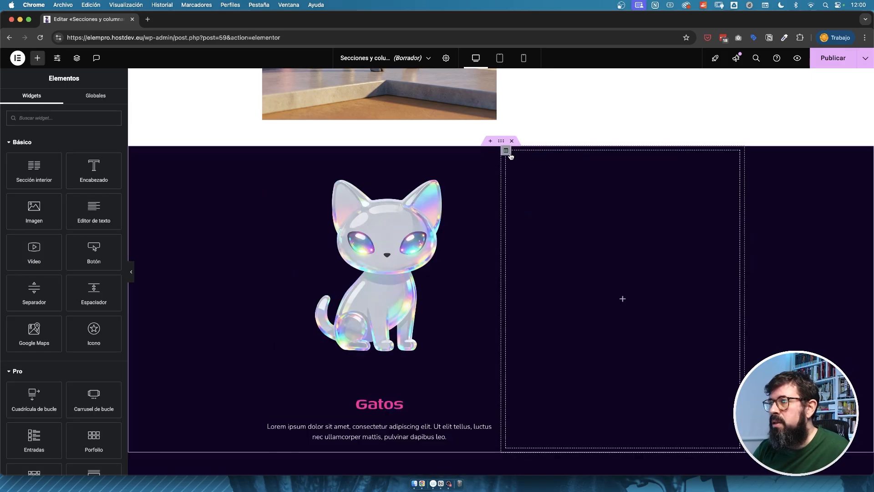
right_click(506, 152)
click(521, 325)
Duplicate the cat column twice to fill the section with three matching columns.
right_click(263, 152)
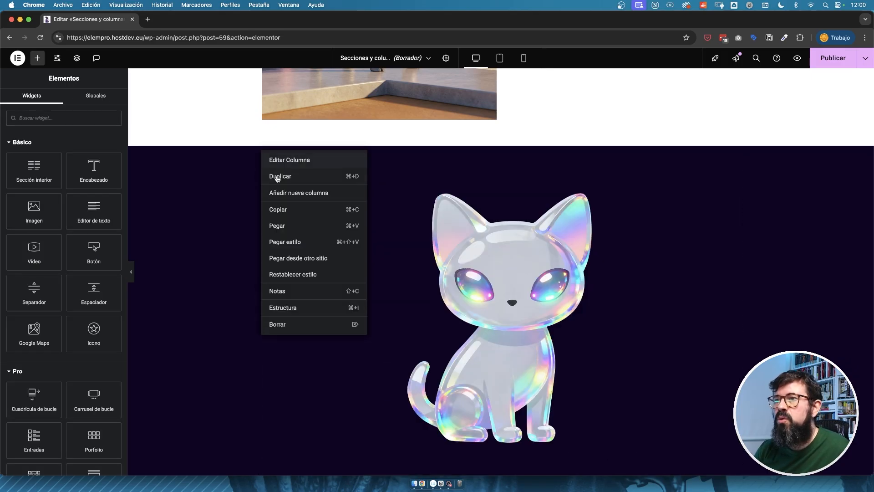
click(276, 177)
right_click(263, 152)
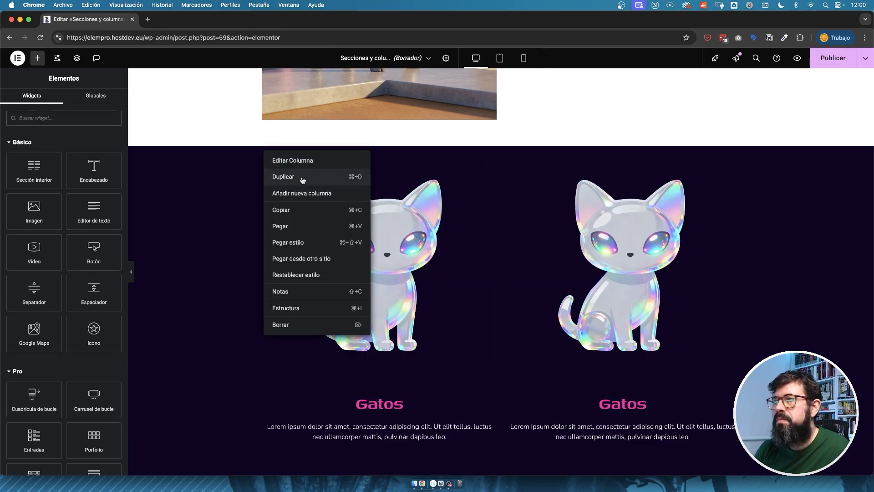
click(302, 179)
Replace the middle column's image with the iridescent fish and change its heading to "Peces".
click(522, 200)
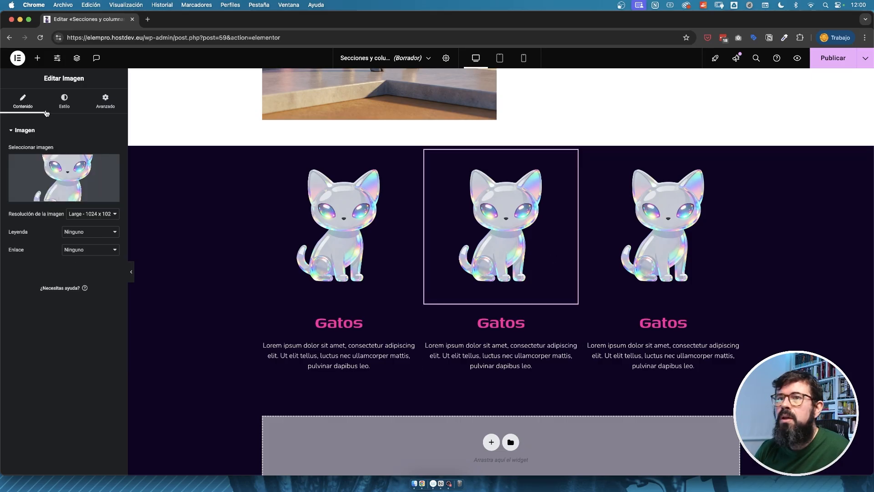
click(40, 162)
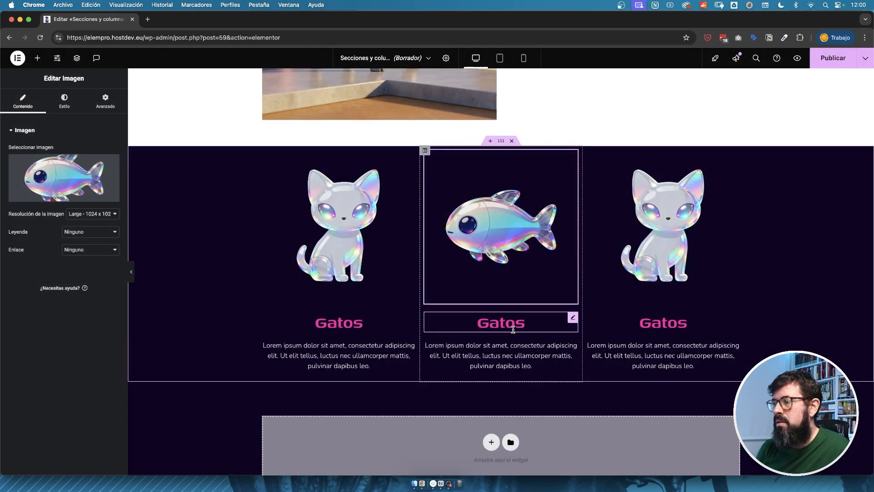
click(509, 326)
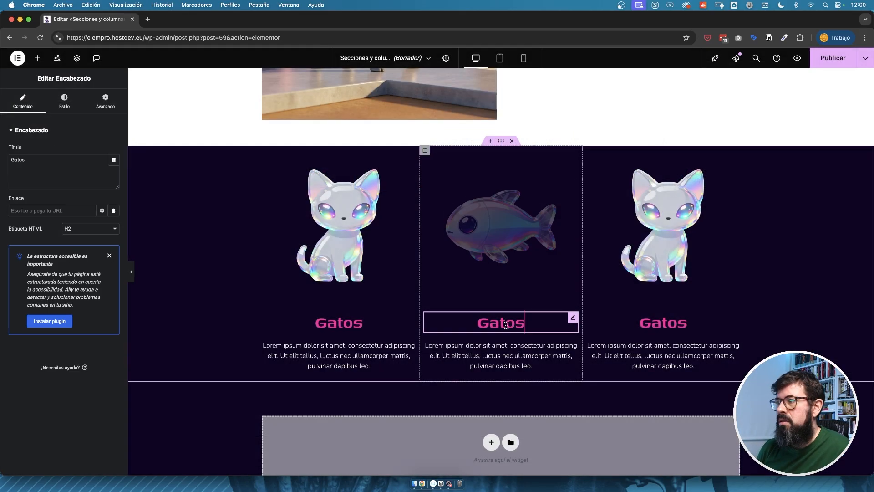
key(super+a)
text(P)
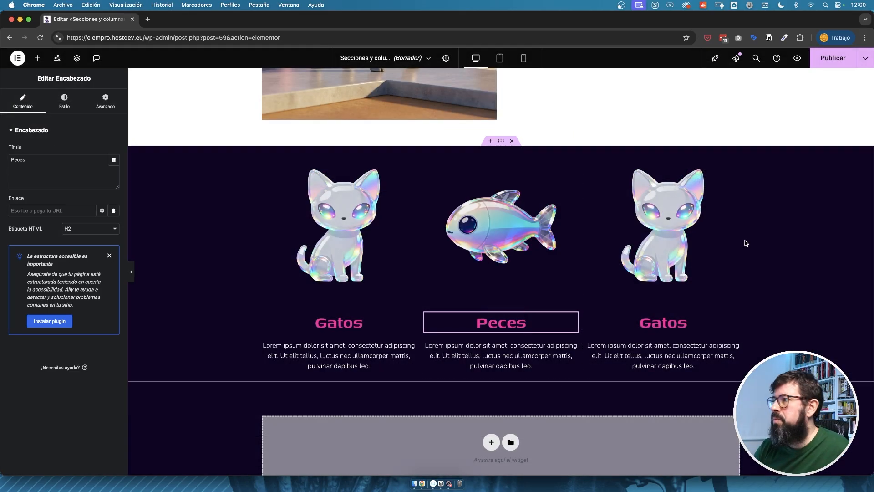
Replace the third column's image with the dog image 05-icon-c.png and change its heading to "Perros".
click(697, 228)
click(54, 173)
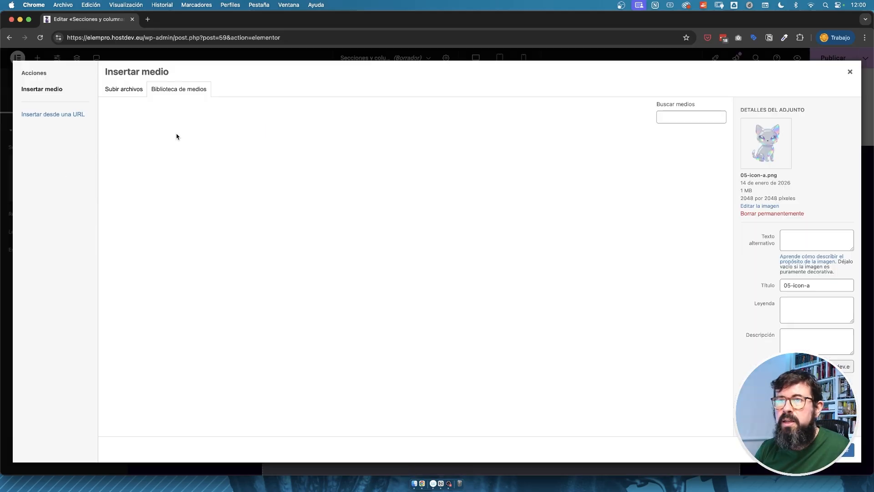
click(240, 161)
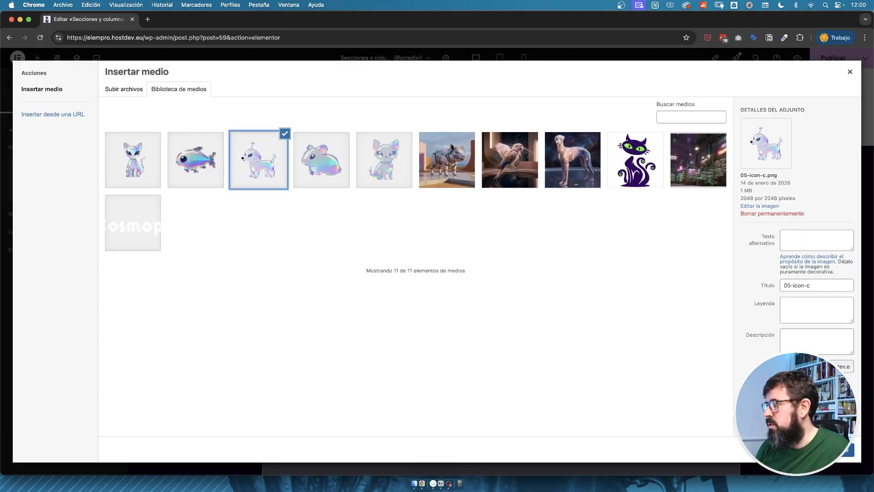
click(844, 450)
click(663, 325)
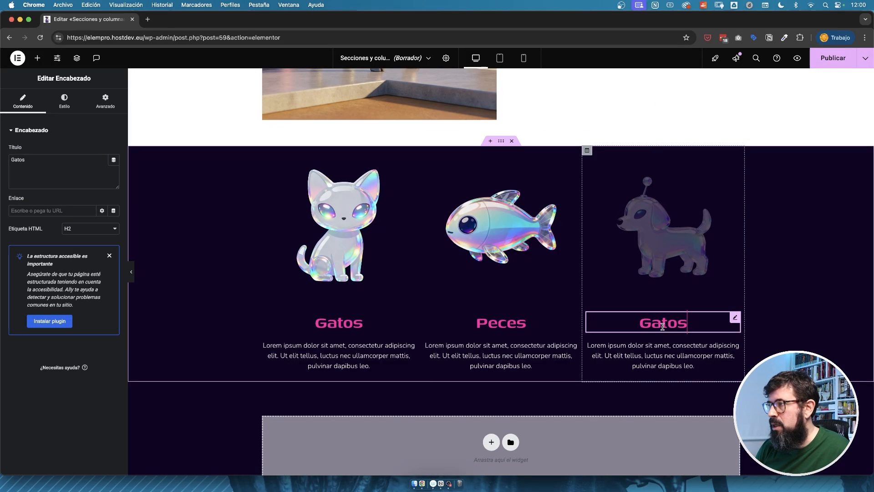
key(super+a)
text(Perros)
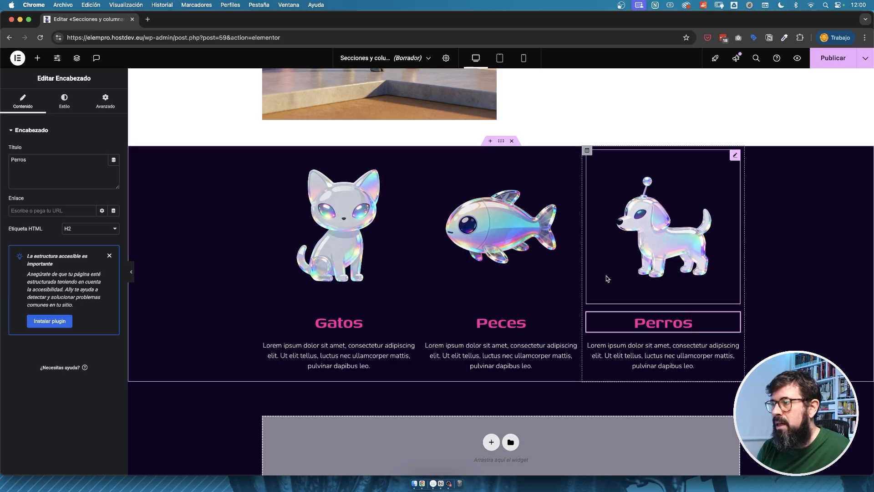
Set the spacing between columns of the three-pet section to Más amplio.
scroll(606, 276, up, 2)
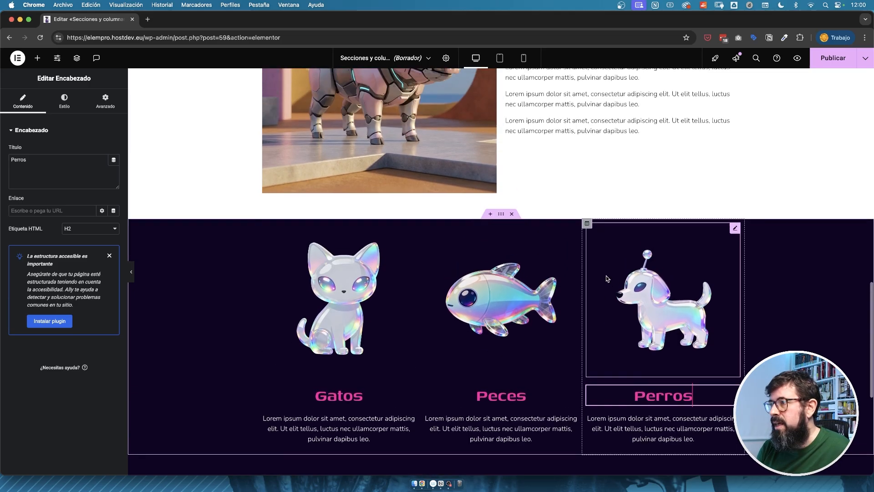
scroll(606, 279, down, 1)
scroll(606, 278, up, 10)
scroll(606, 278, down, 12)
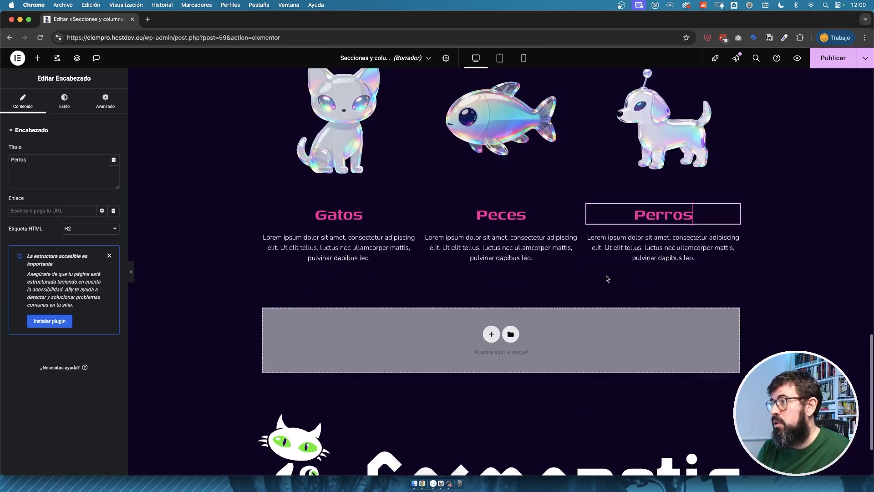
scroll(606, 276, up, 2)
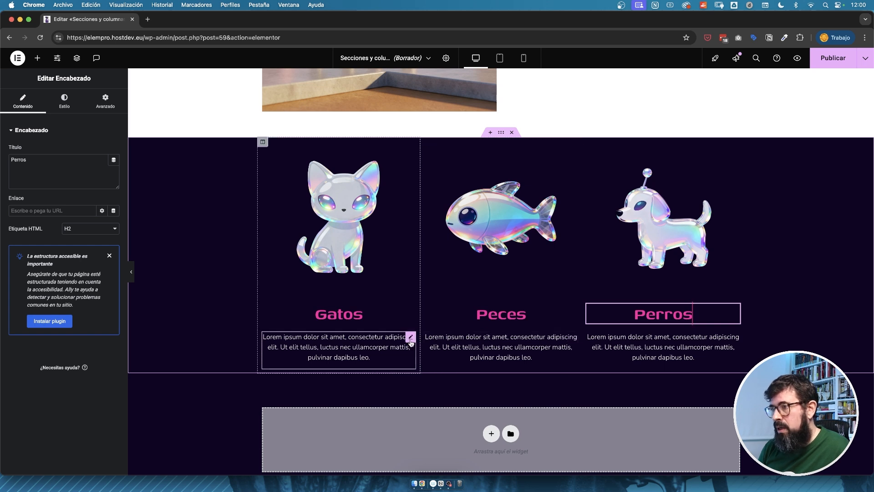
click(501, 132)
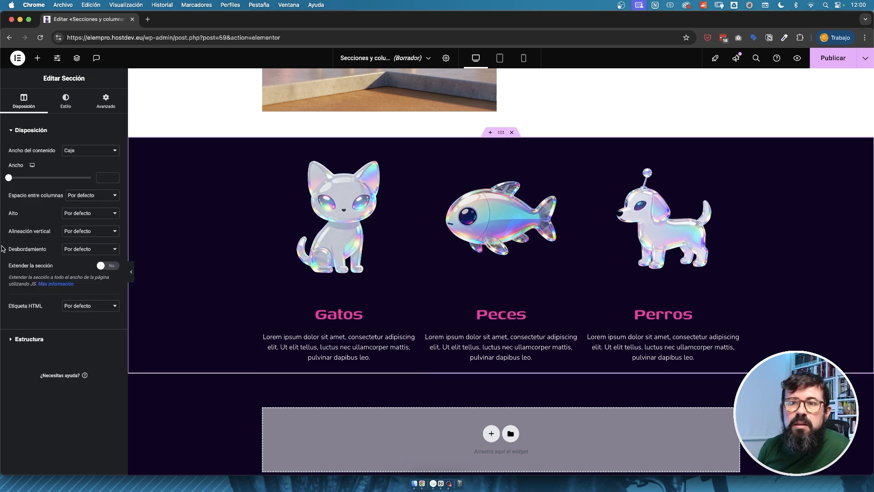
click(91, 195)
click(80, 252)
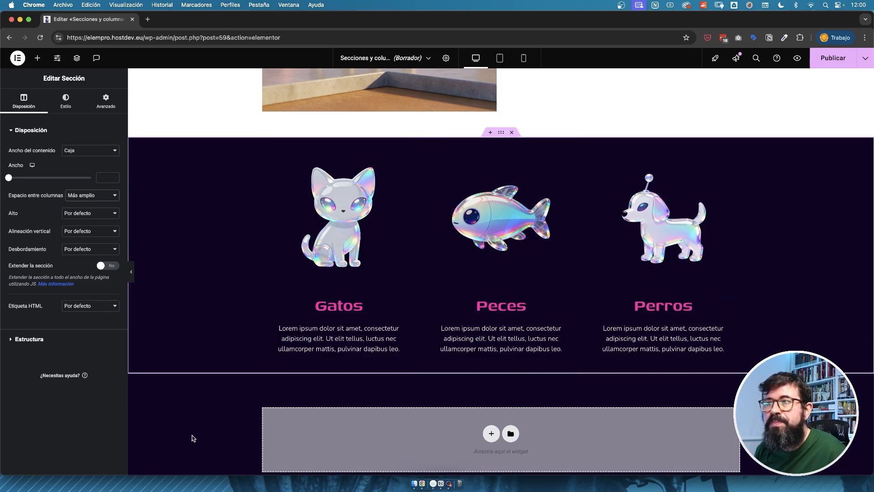
Publish the page and open its live version in a new browser tab.
scroll(417, 292, up, 15)
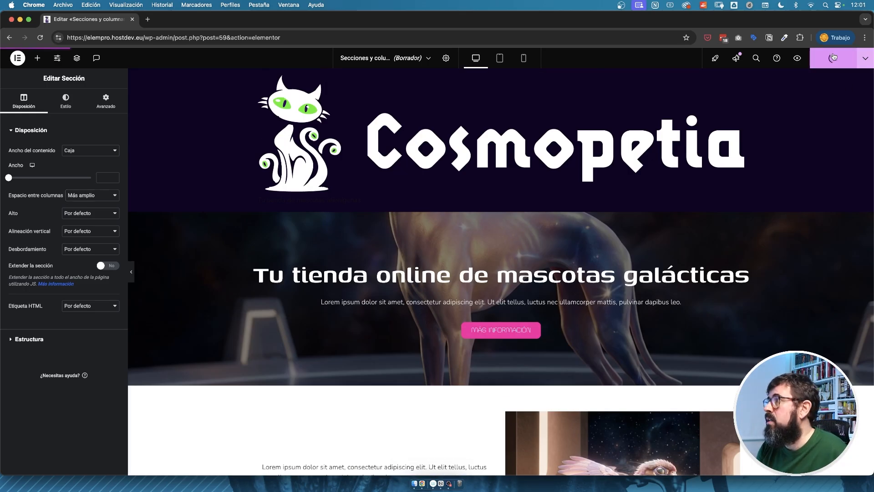
click(865, 58)
click(826, 119)
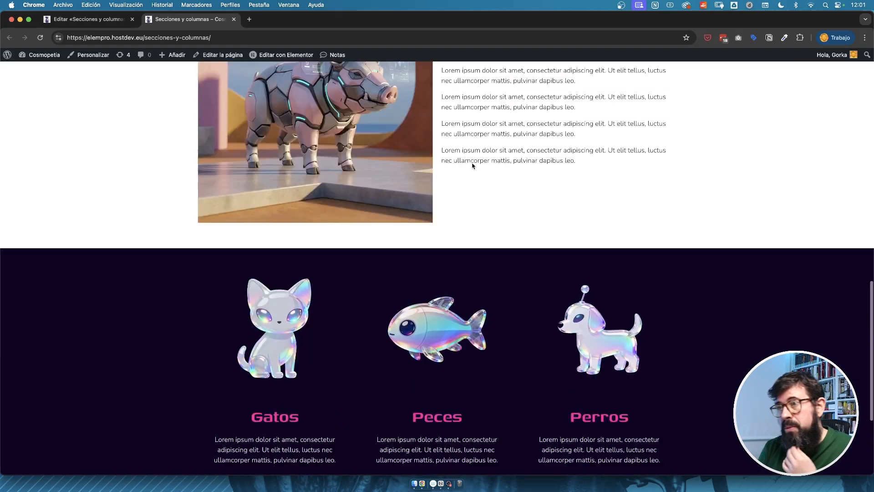
Review the published page, covering the hero, the alternating text-and-image sections and the three-column pet section.
scroll(474, 166, up, 15)
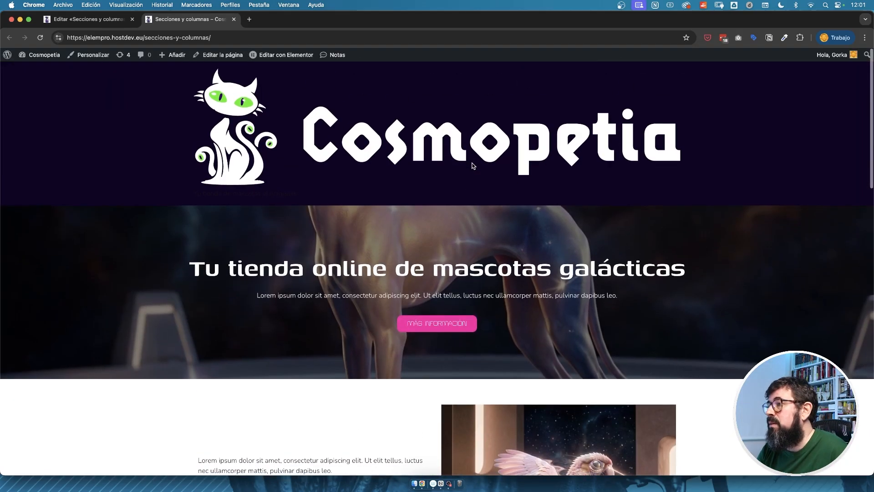
scroll(472, 165, down, 15)
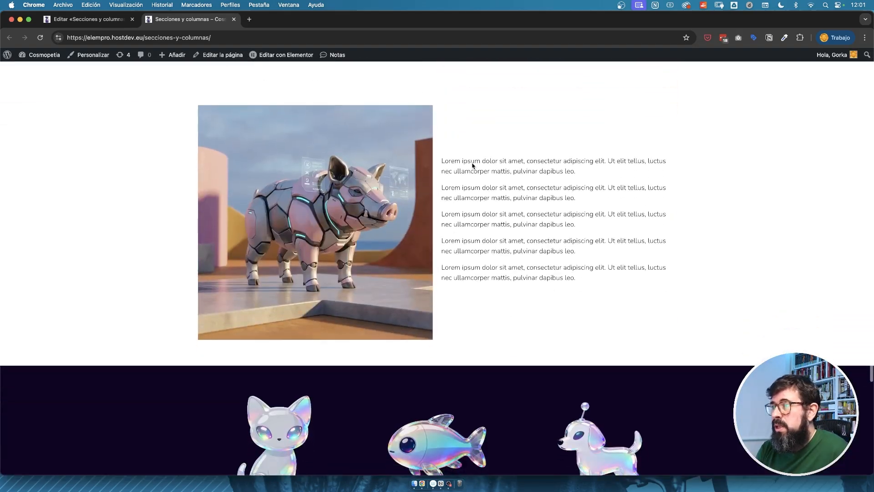
scroll(472, 165, down, 8)
scroll(474, 166, up, 2)
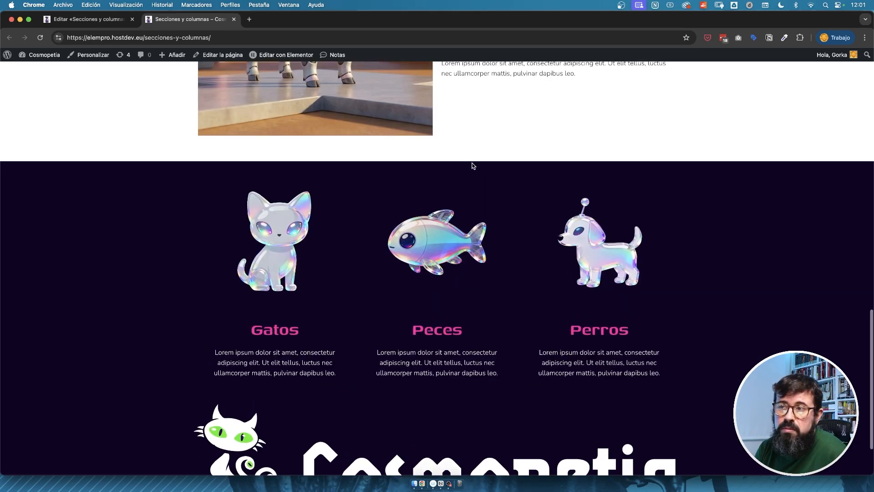
scroll(473, 165, up, 15)
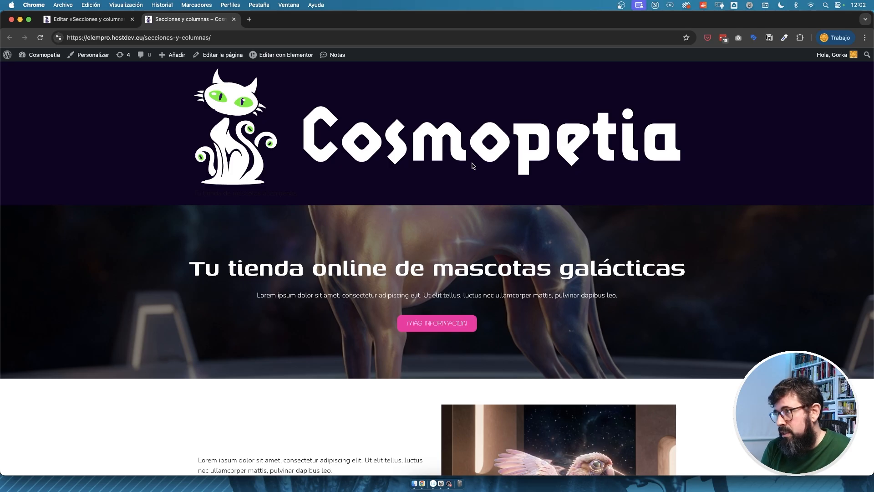
scroll(473, 166, down, 5)
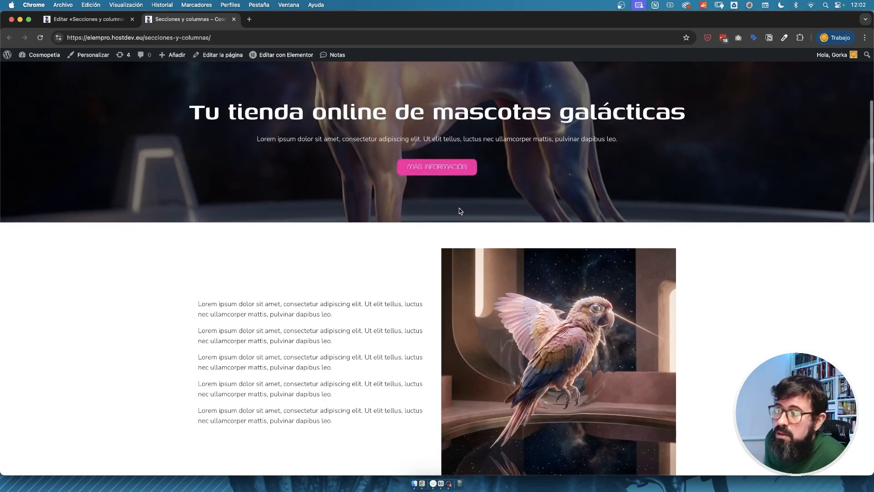
scroll(459, 211, down, 5)
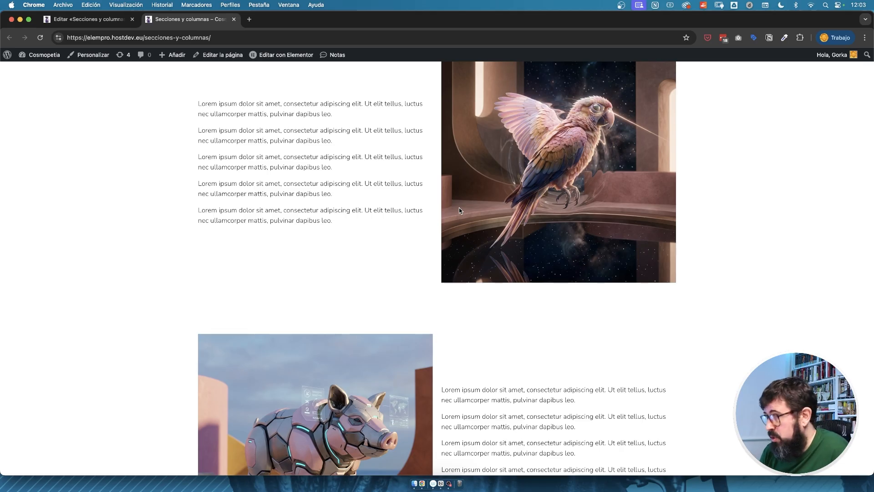
scroll(459, 210, up, 3)
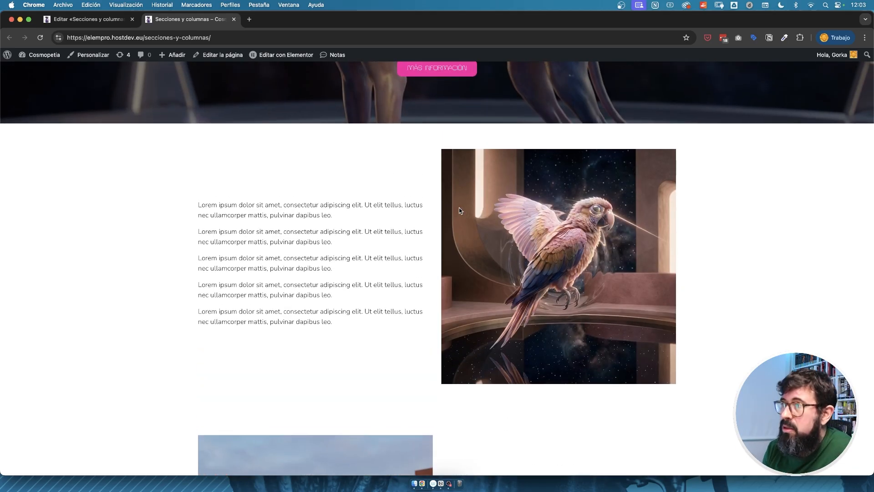
scroll(459, 210, up, 7)
scroll(458, 210, up, 3)
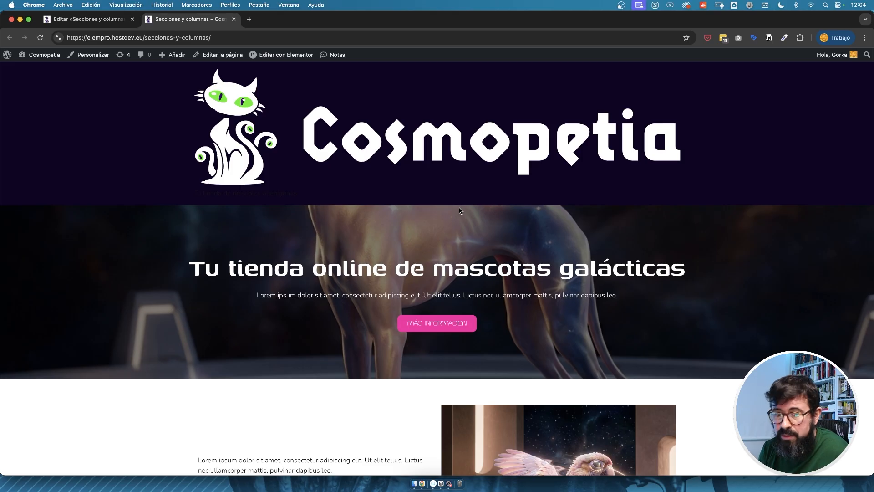
scroll(459, 210, down, 2)
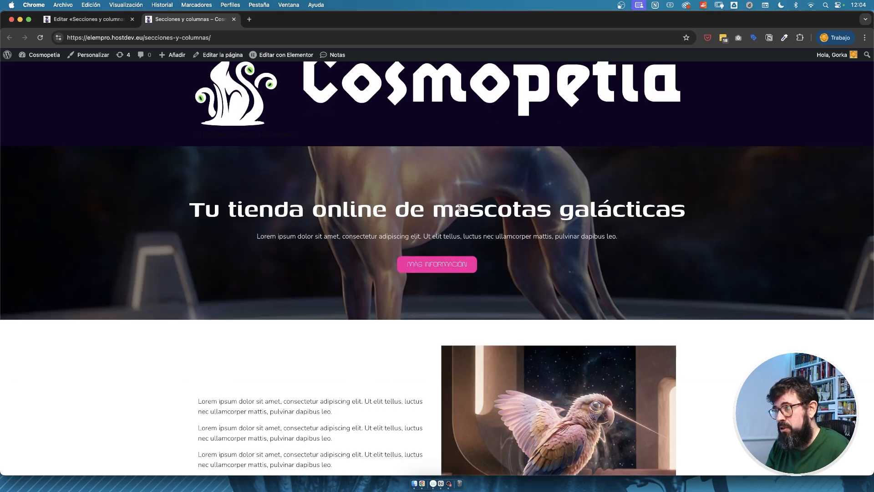